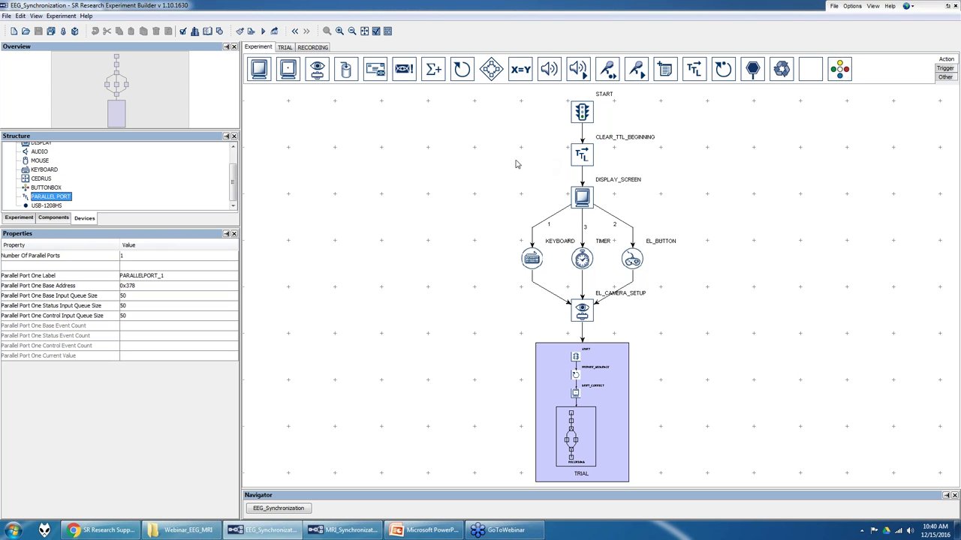
pyautogui.click(121, 532)
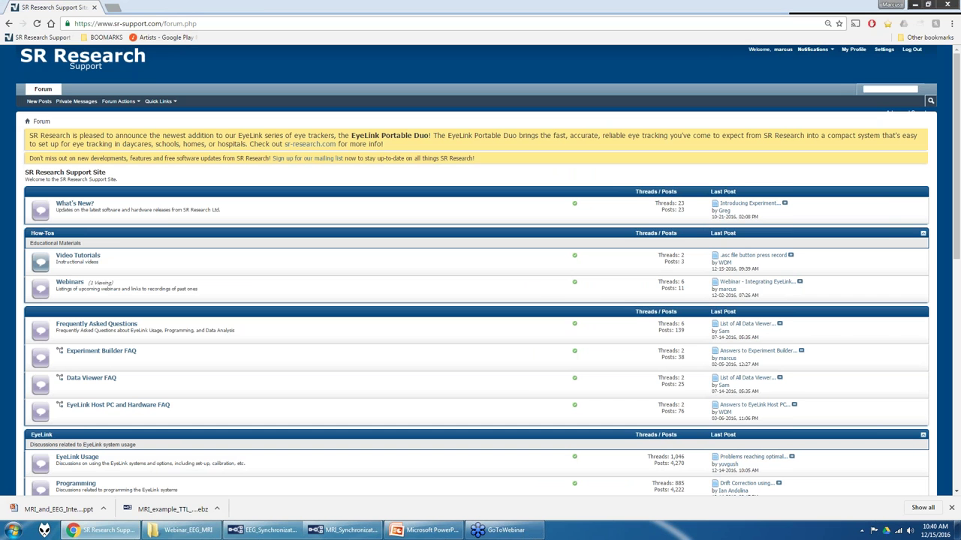
pyautogui.click(93, 260)
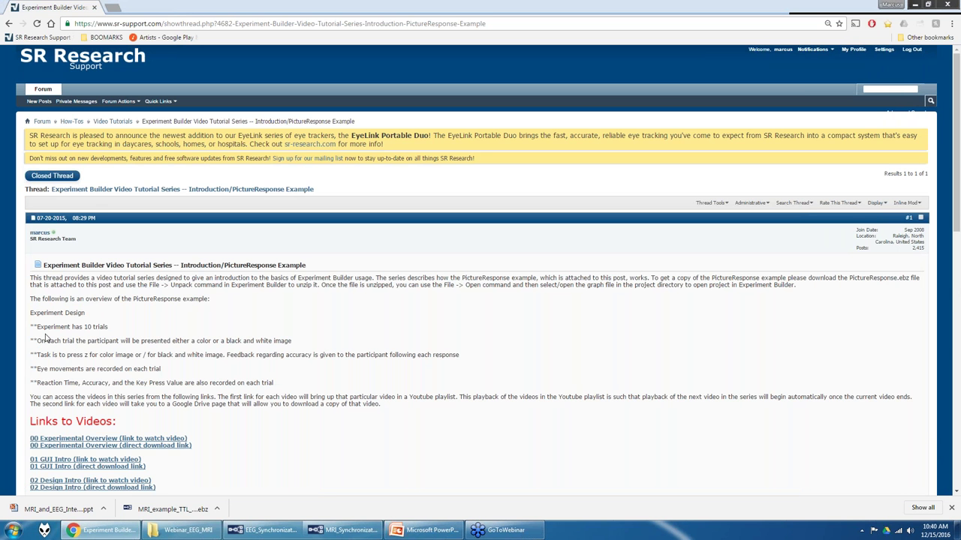
pyautogui.scroll(-4, 44, 338)
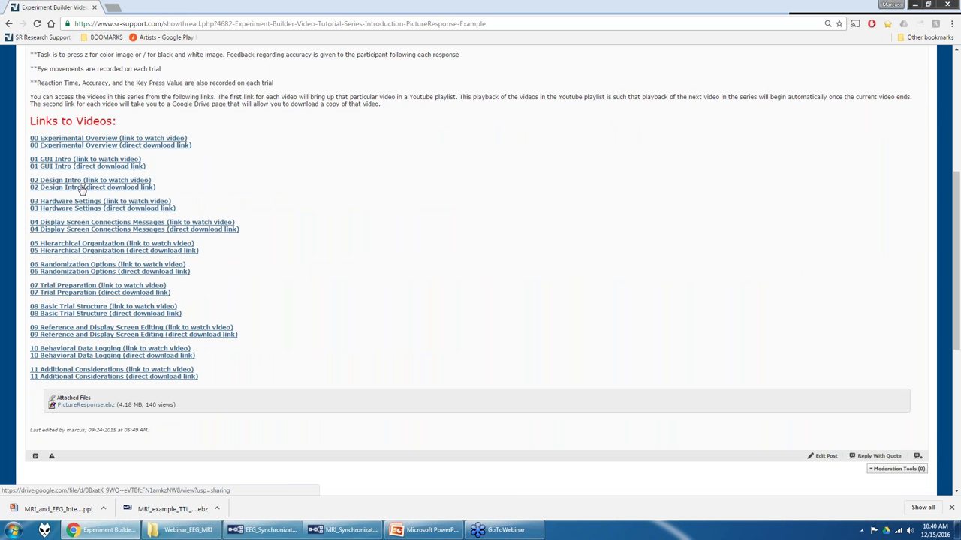
pyautogui.moveTo(435, 537)
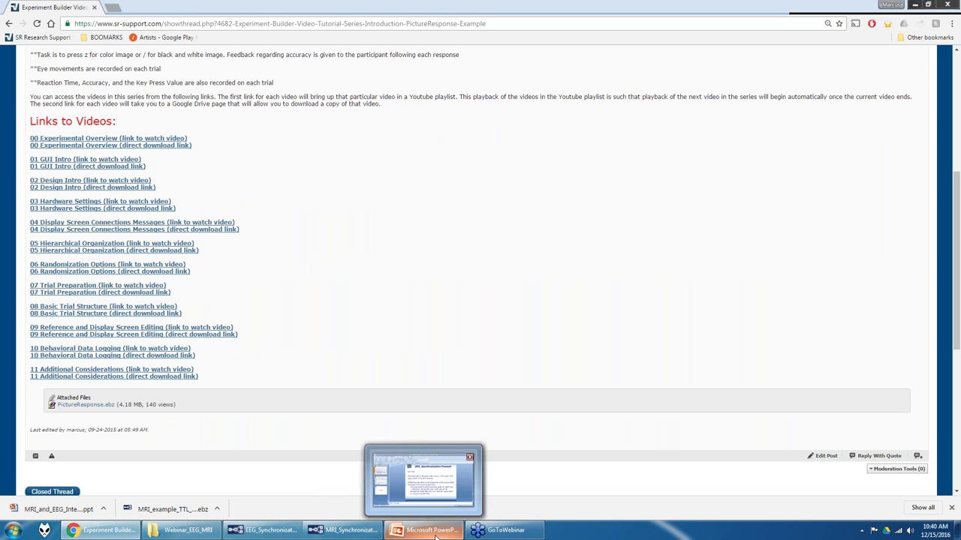
pyautogui.click(247, 480)
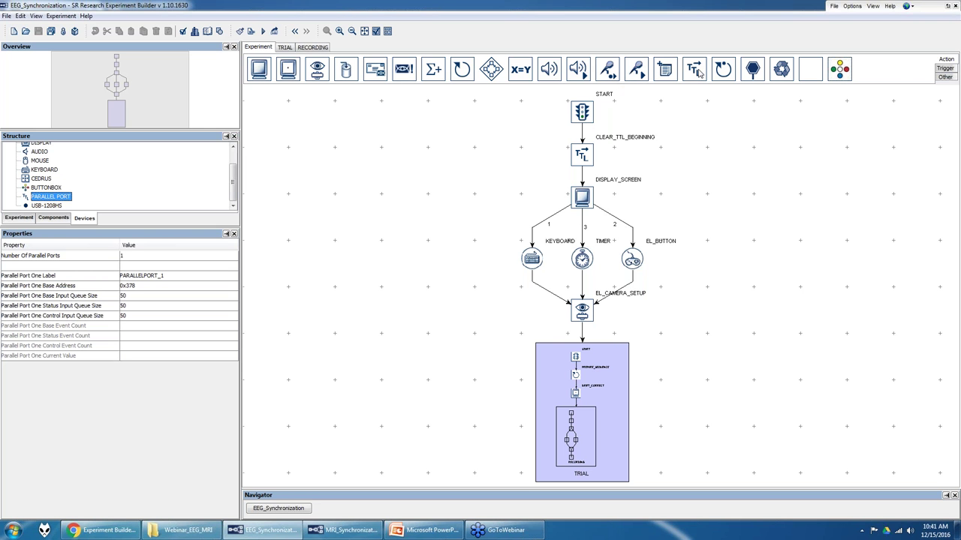
# Step: Place a SET_TTL node on the experiment canvas, replacing the first one dropped
pyautogui.moveTo(698, 72); pyautogui.dragTo(379, 151)
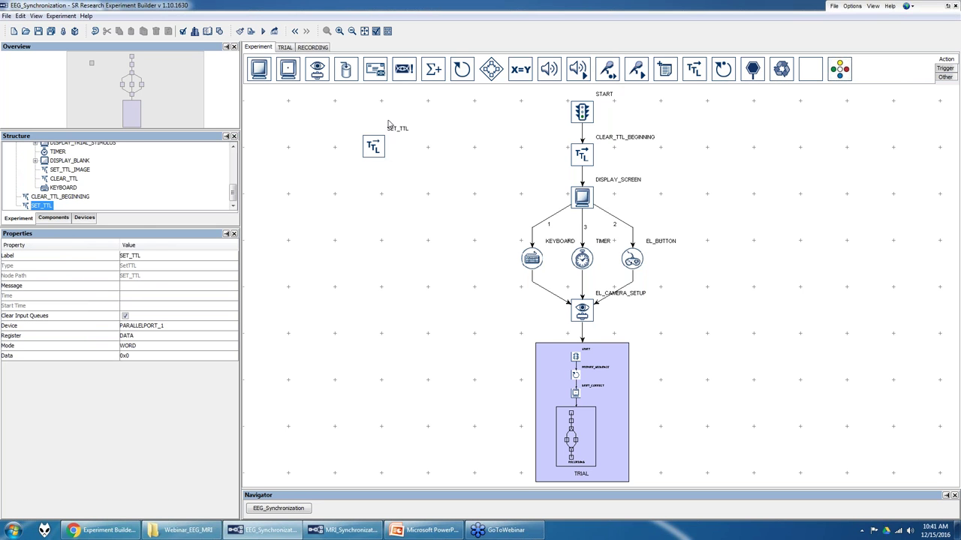
pyautogui.rightClick(381, 142)
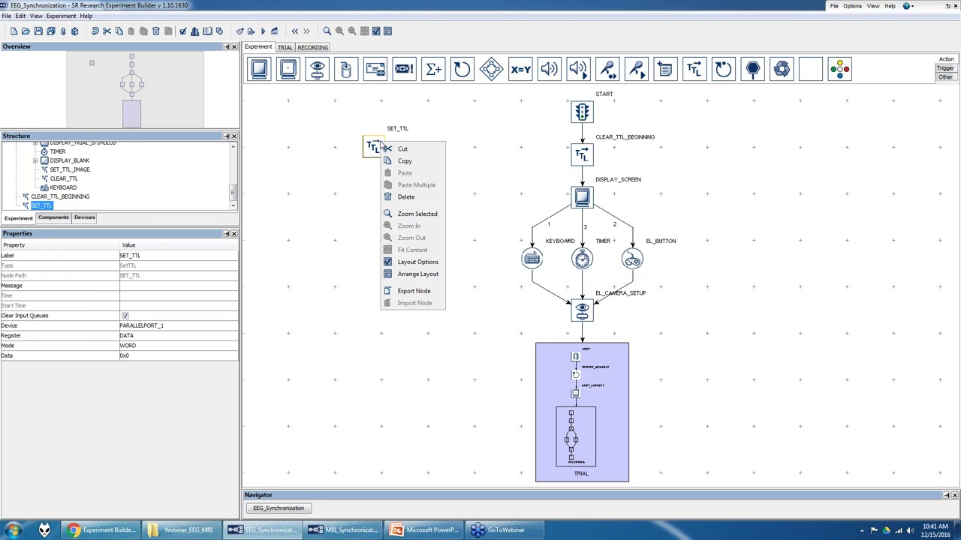
pyautogui.click(405, 197)
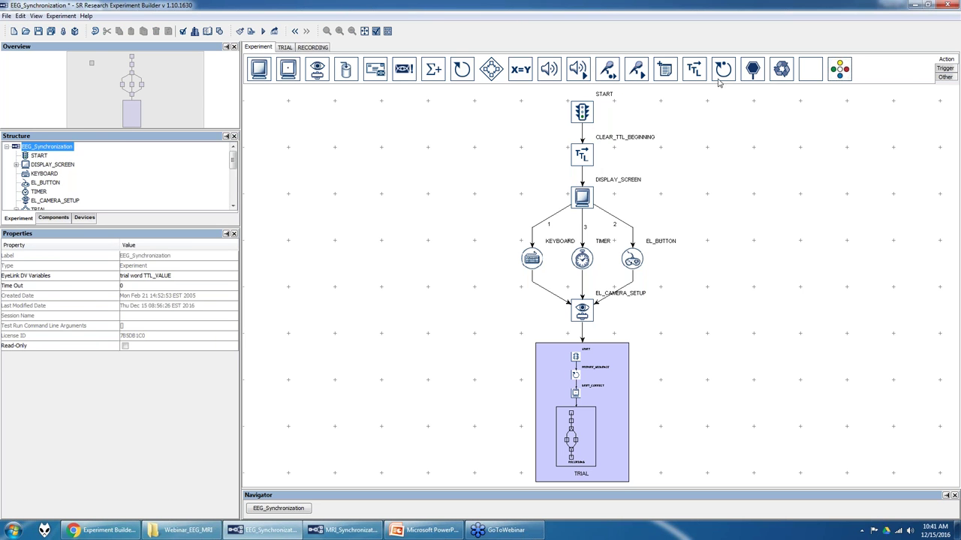
pyautogui.moveTo(389, 234); pyautogui.dragTo(387, 229)
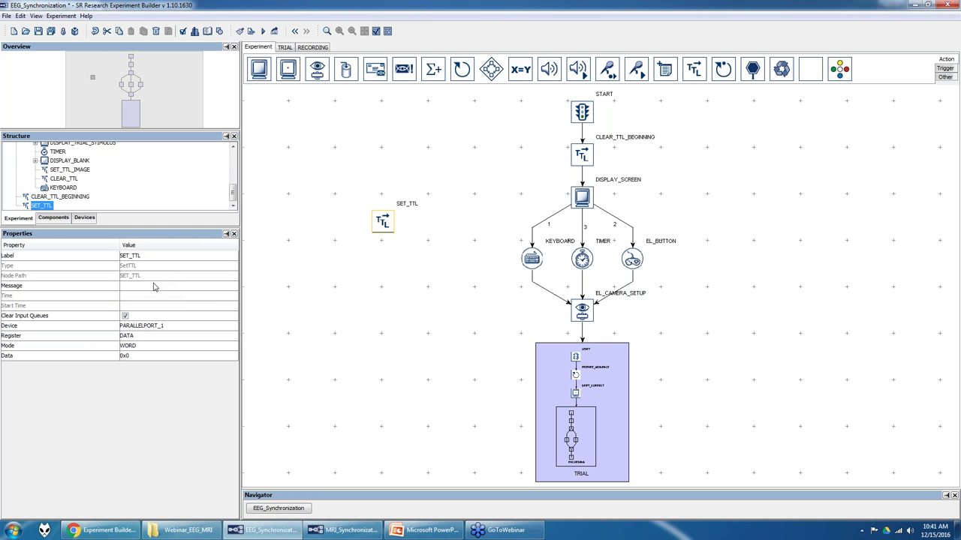
# Step: Set the node's Message to SET_TTL and keep PARALLELPORT_1 as its device
pyautogui.click(150, 255)
pyautogui.hotkey('ctrl', 'c')
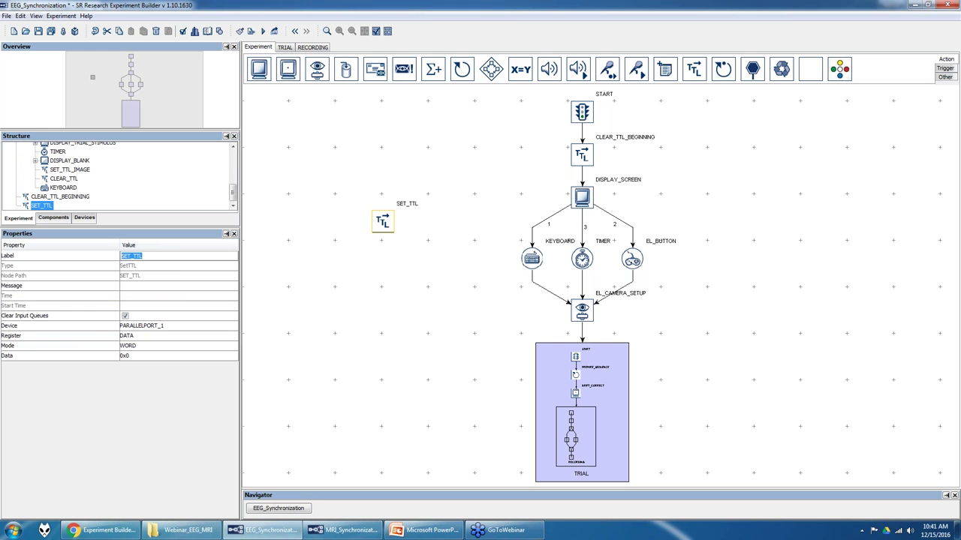
pyautogui.click(159, 286)
pyautogui.hotkey('ctrl', 'v')
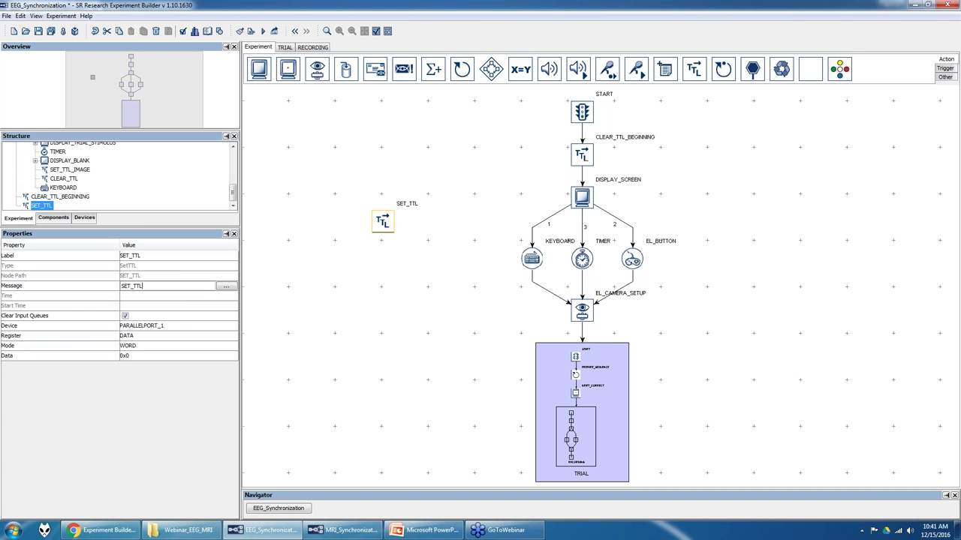
pyautogui.press('Return')
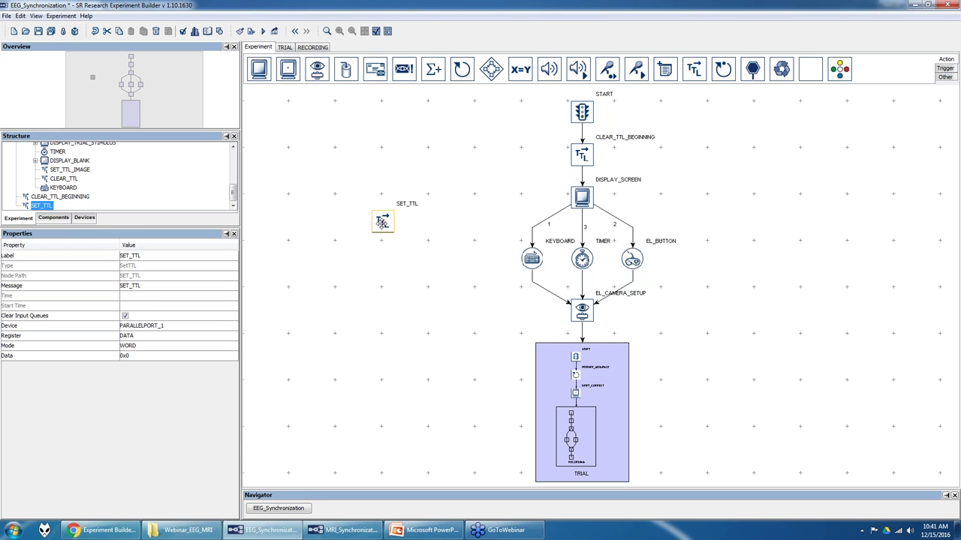
pyautogui.click(129, 328)
pyautogui.click(117, 329)
# Step: In the Devices list, change PARALLEL PORT's Parallel Port One Base Address from 0x378 to 0x0
pyautogui.click(85, 217)
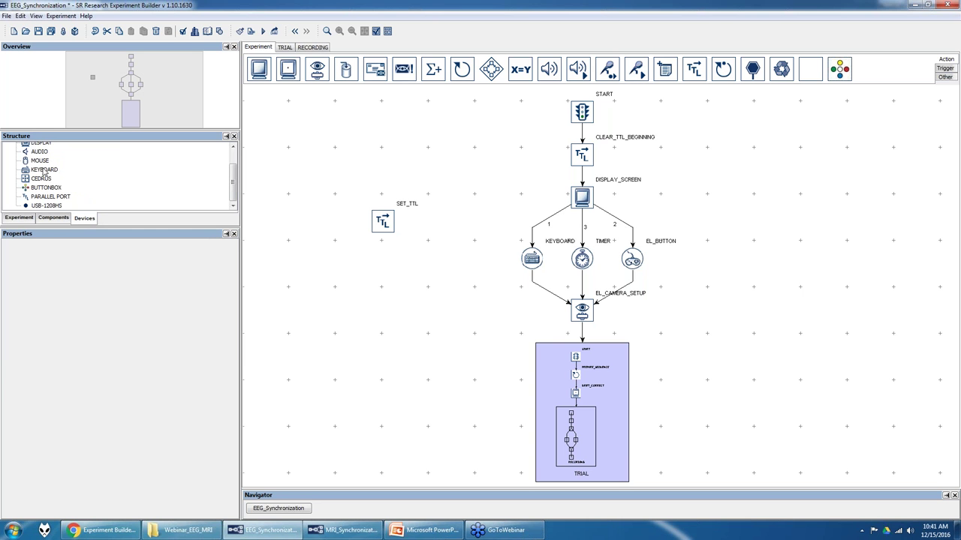
pyautogui.scroll(2, 49, 160)
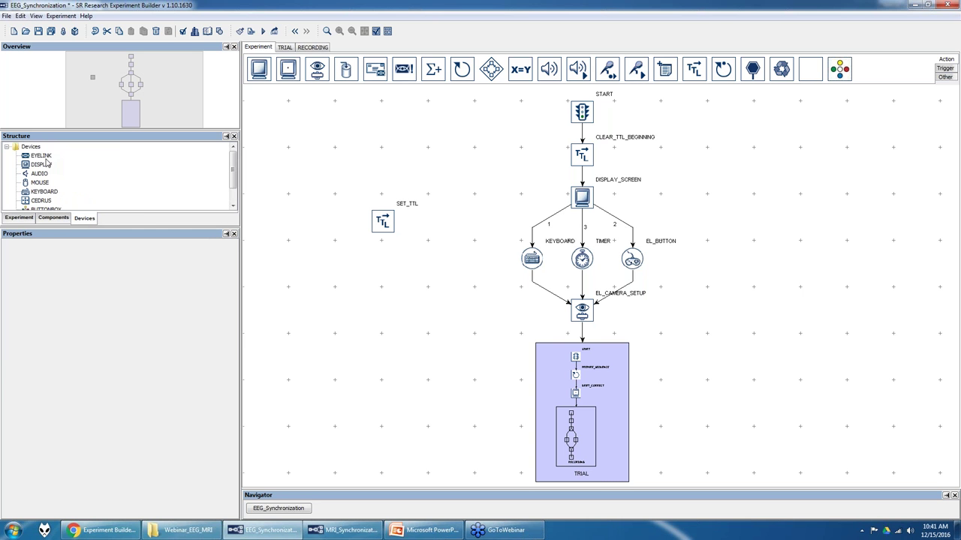
pyautogui.scroll(-3, 49, 186)
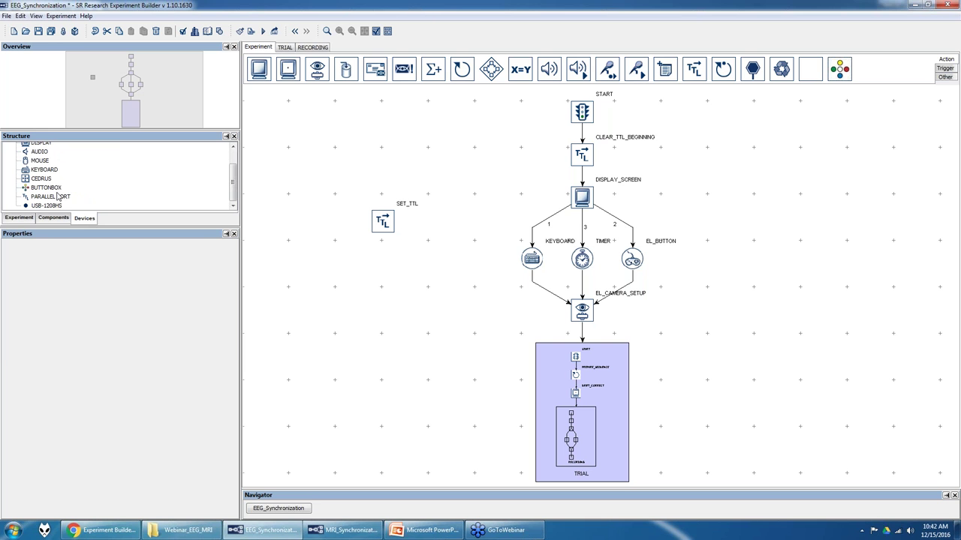
pyautogui.click(60, 198)
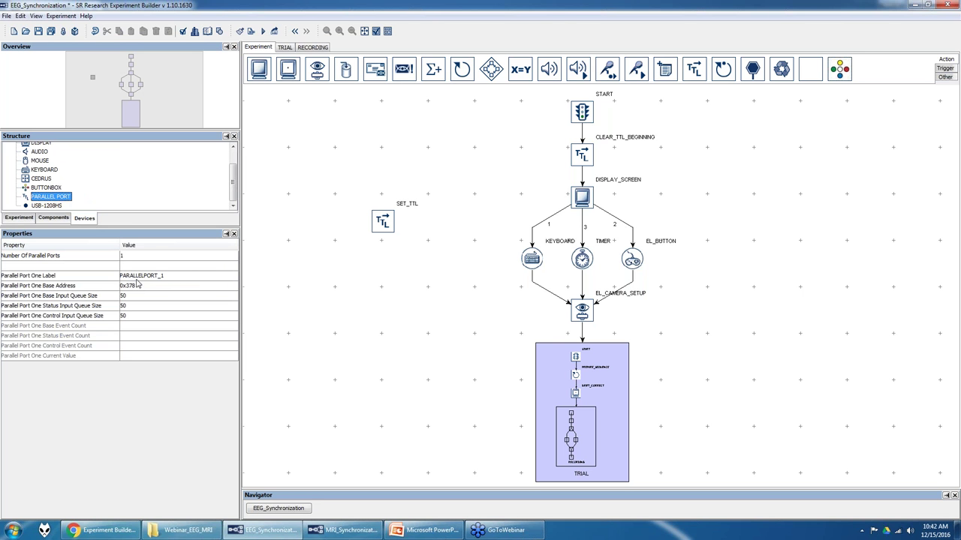
pyautogui.click(137, 285)
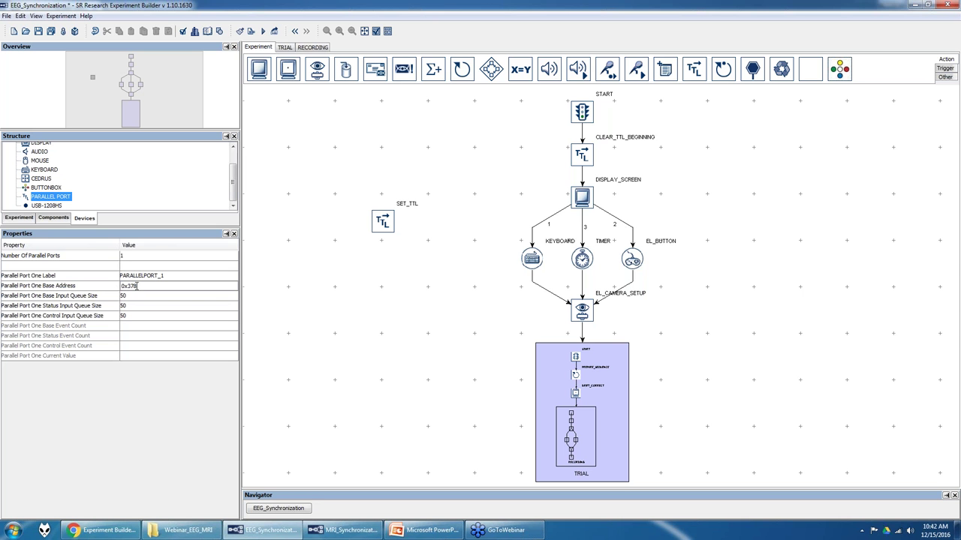
pyautogui.click(147, 286)
pyautogui.write('0x0')
pyautogui.press('Return')
pyautogui.click(14, 530)
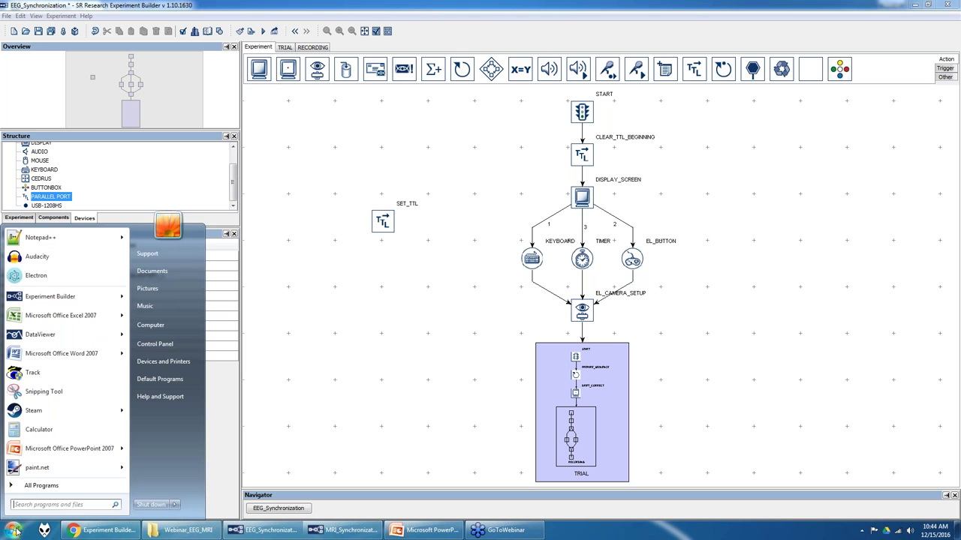
pyautogui.click(155, 343)
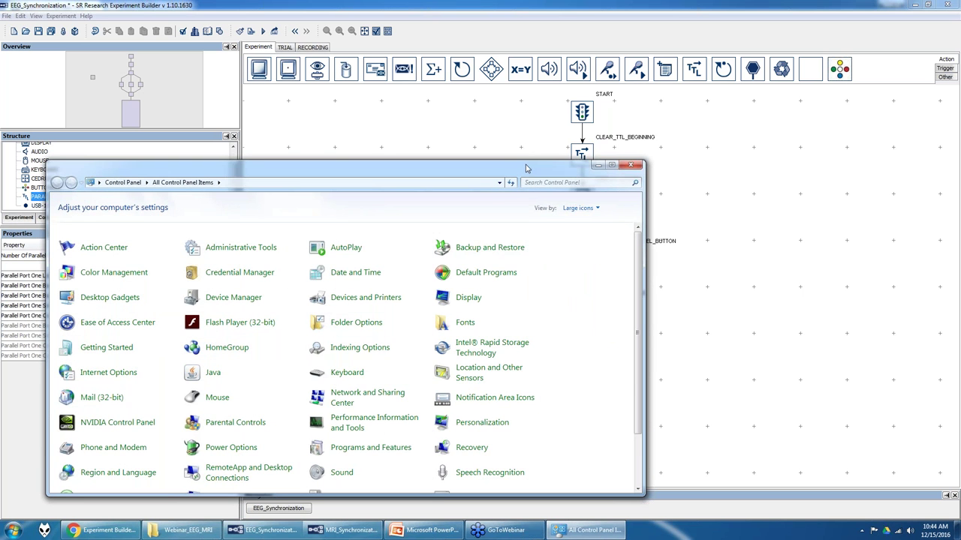
pyautogui.moveTo(523, 156); pyautogui.dragTo(523, 62)
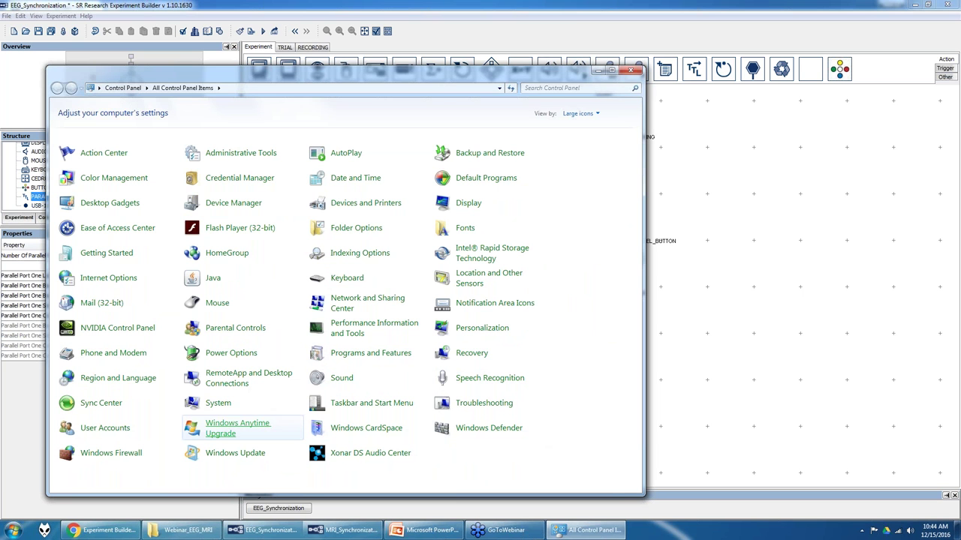
pyautogui.click(219, 406)
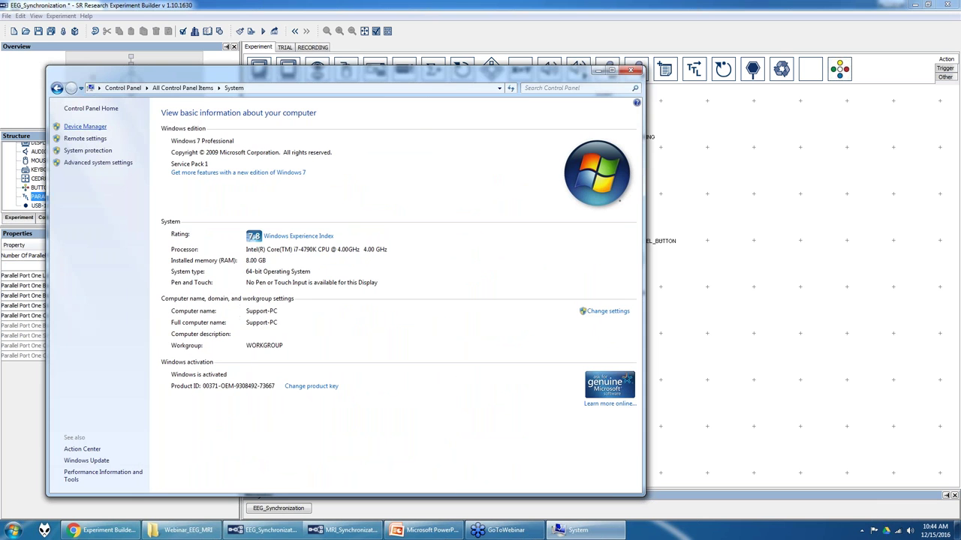
pyautogui.click(90, 126)
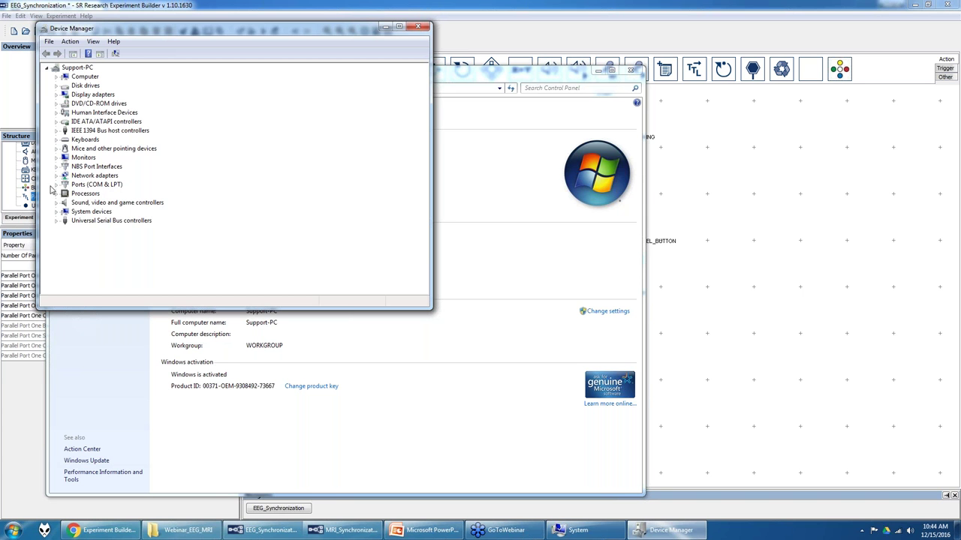
pyautogui.click(56, 186)
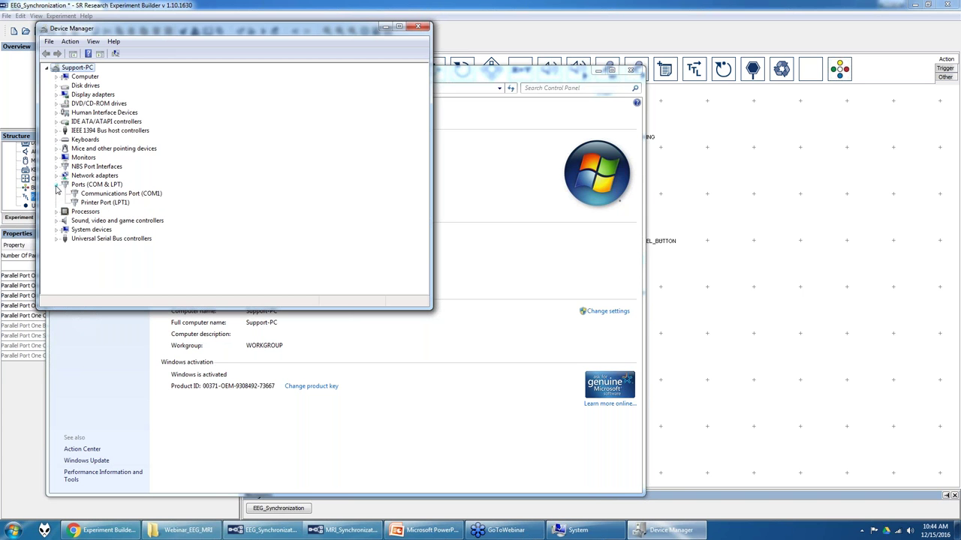
pyautogui.rightClick(111, 204)
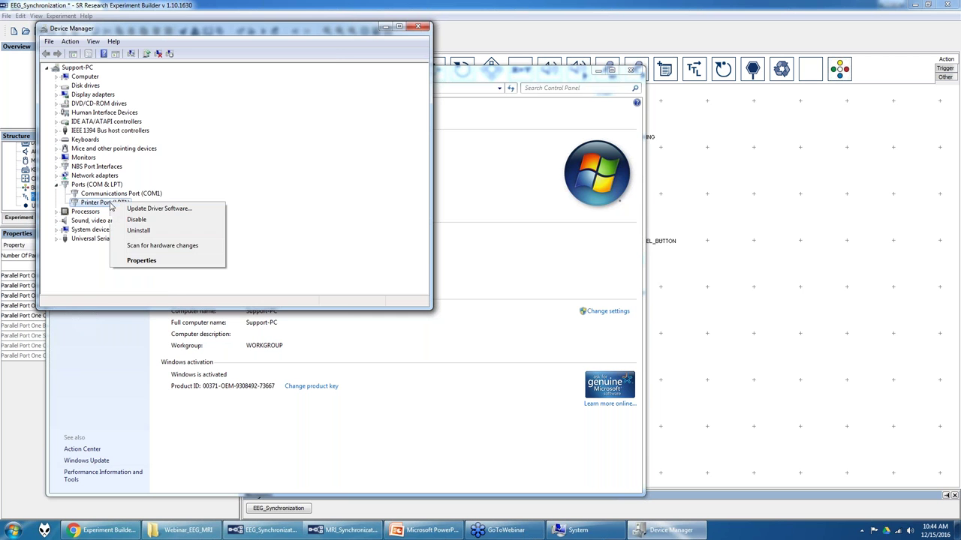
pyautogui.click(140, 260)
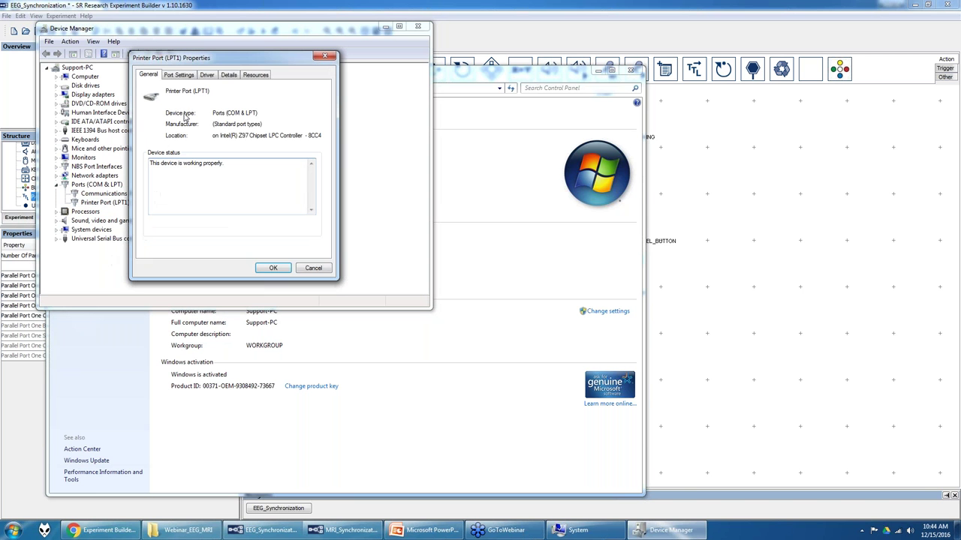
pyautogui.click(255, 75)
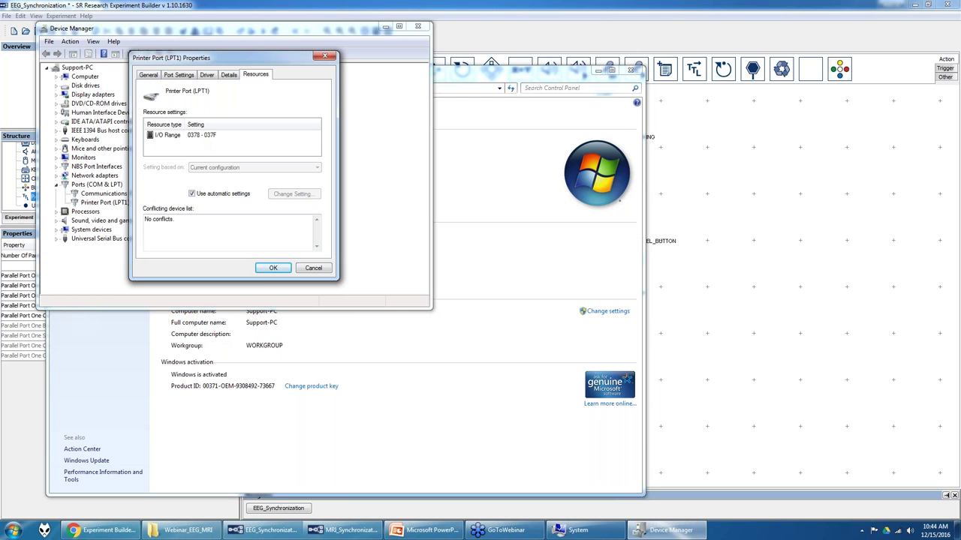
pyautogui.click(272, 268)
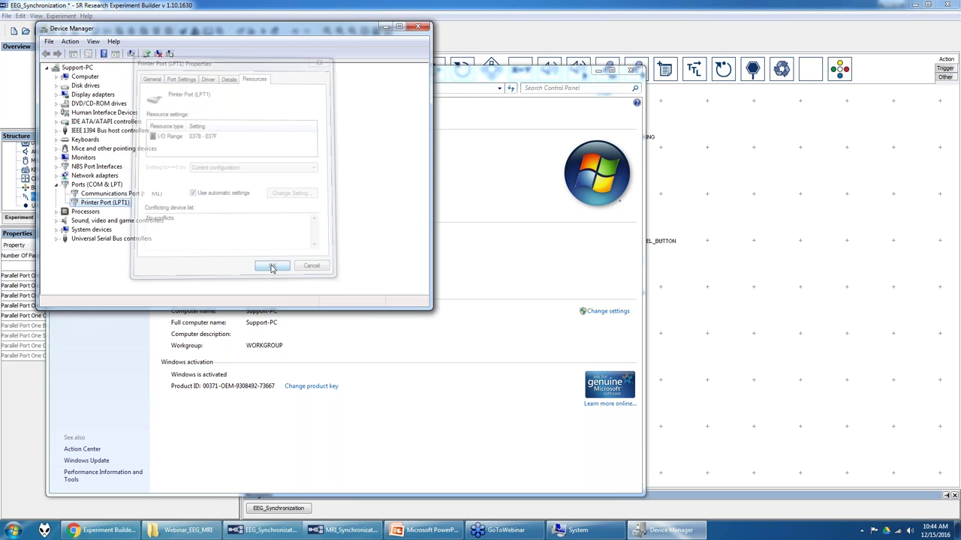
pyautogui.click(418, 27)
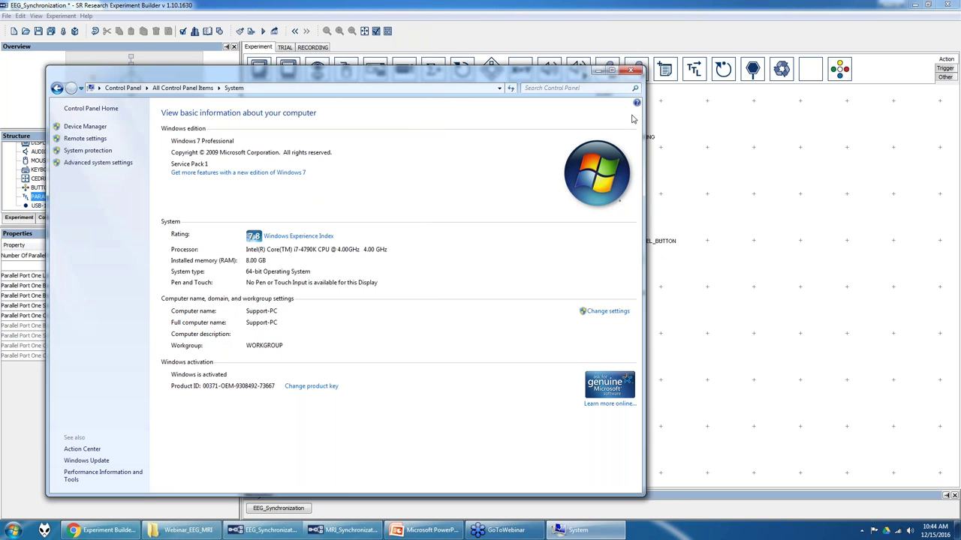
pyautogui.click(597, 72)
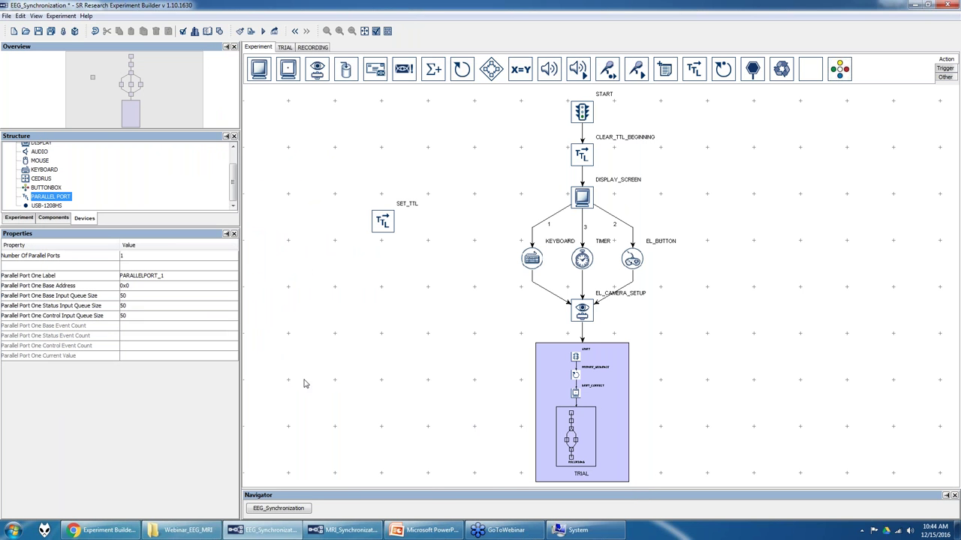
# Step: Switch the SET_TTL node's Mode to PIN to reveal Pins 0–7
pyautogui.click(387, 222)
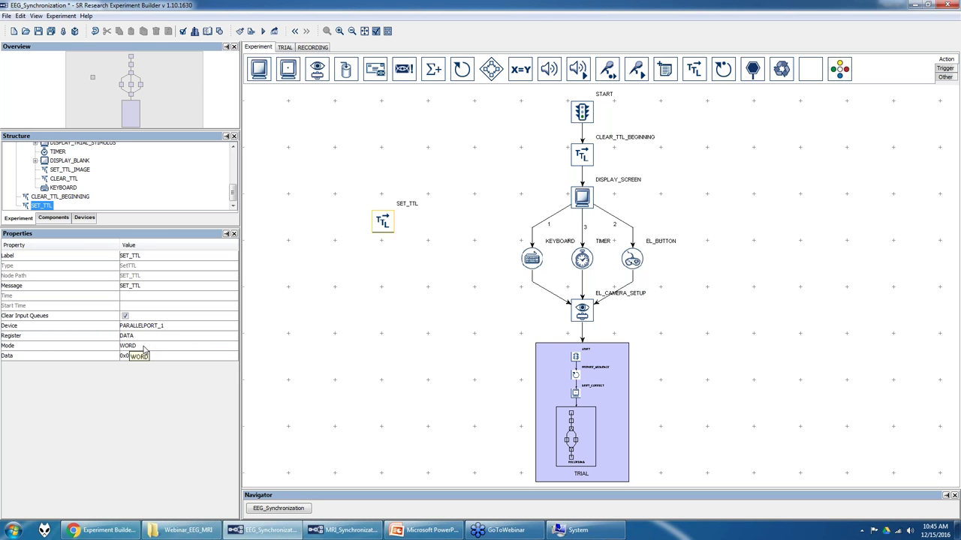
pyautogui.click(144, 349)
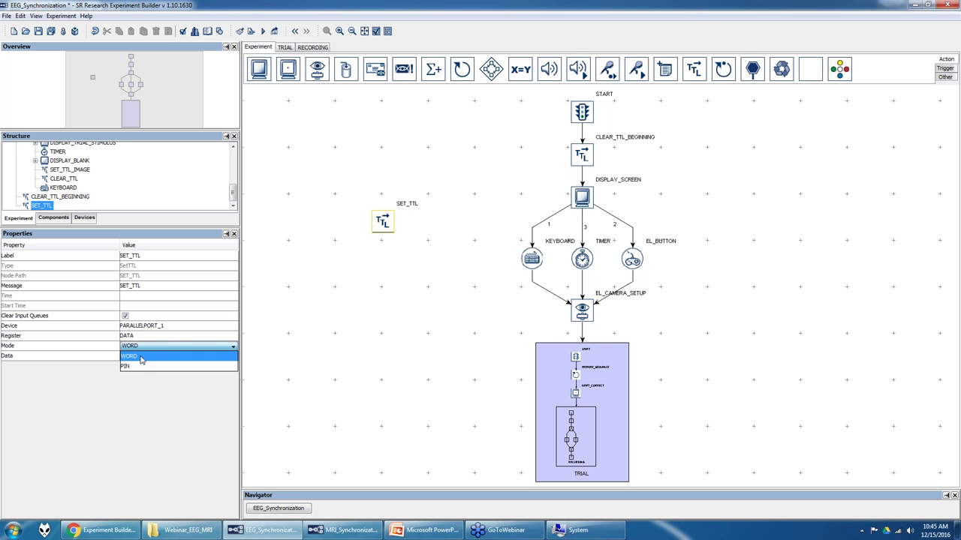
pyautogui.click(141, 366)
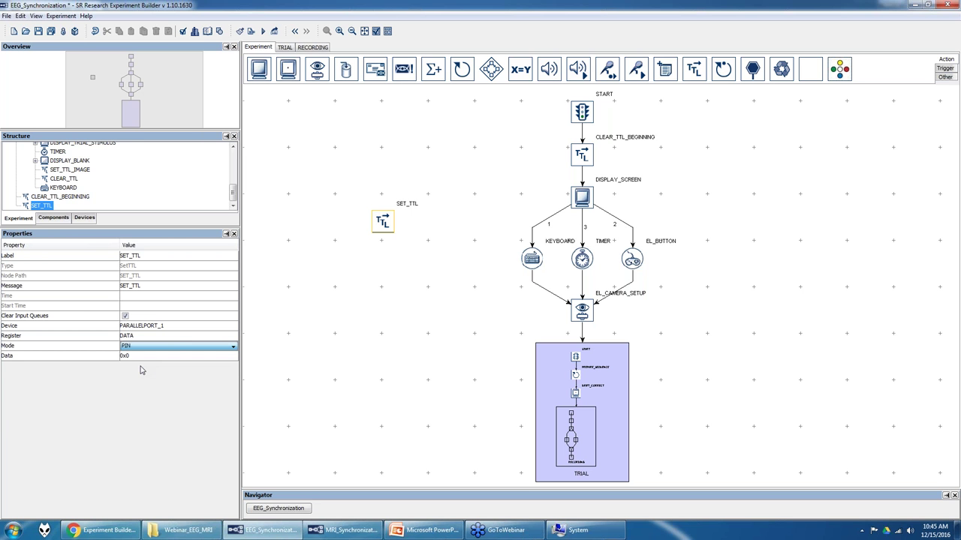
pyautogui.click(86, 347)
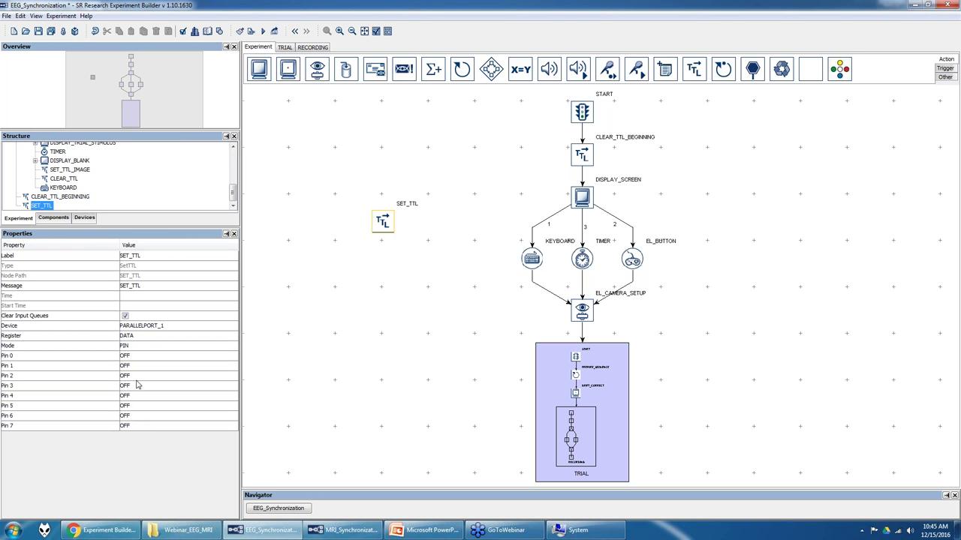
# Step: Toggle Pin 0 and Pin 1 ON, then back OFF, leaving all pins OFF
pyautogui.click(137, 357)
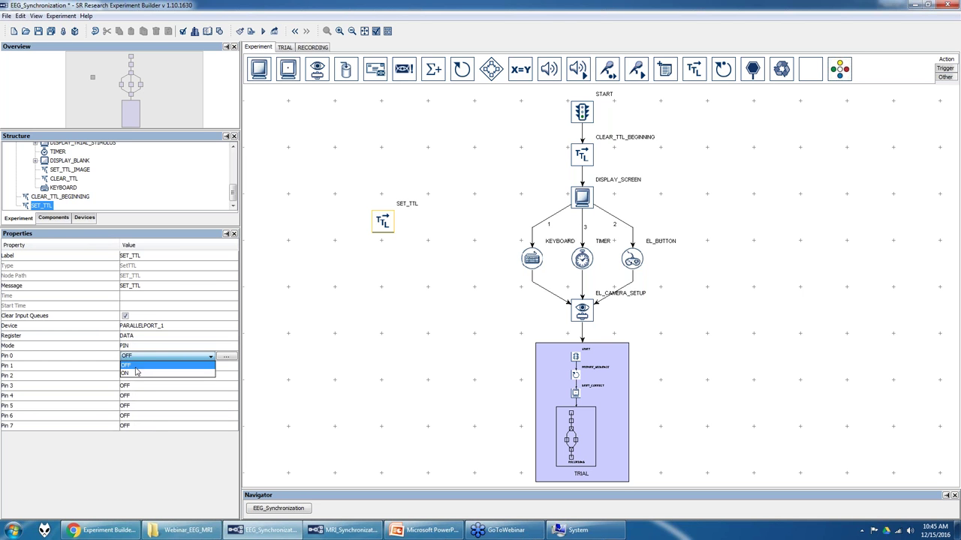
pyautogui.click(138, 367)
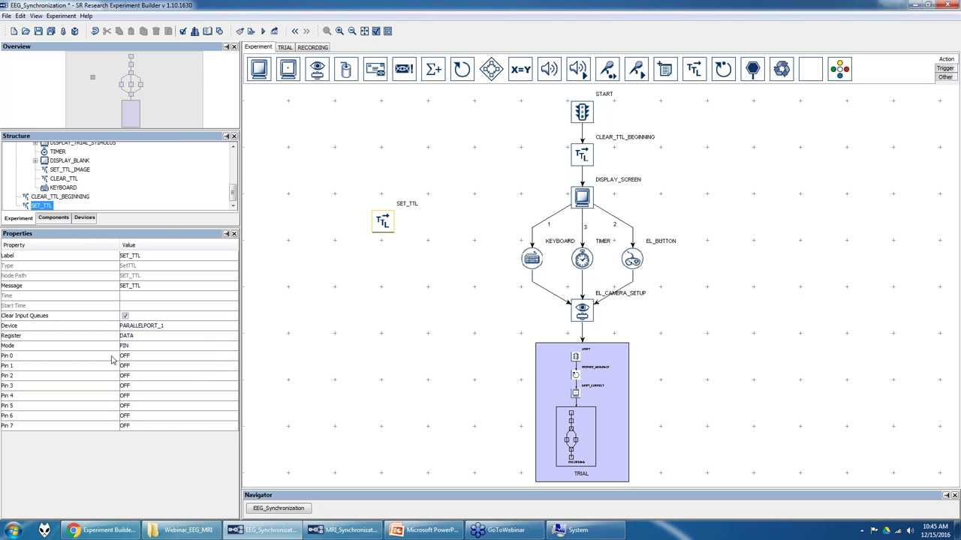
pyautogui.click(136, 358)
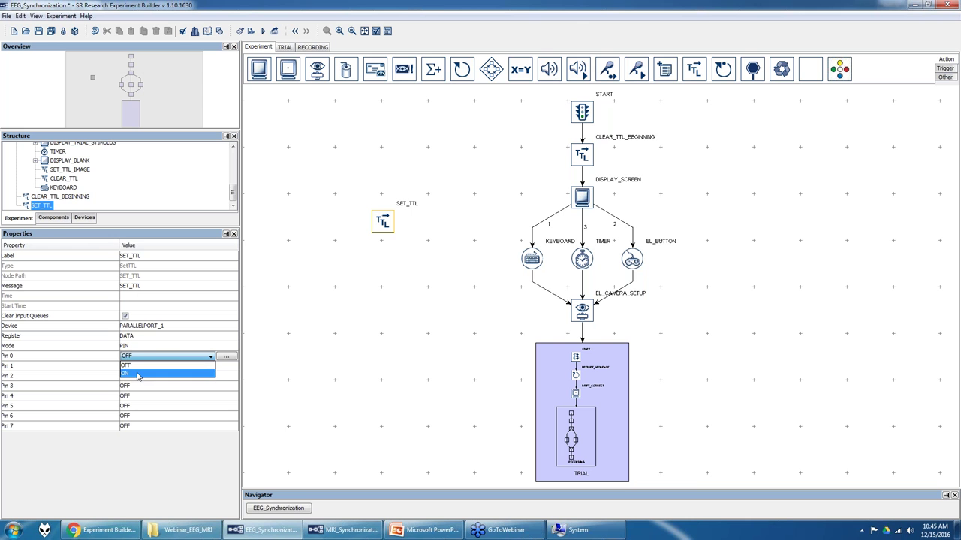
pyautogui.click(138, 376)
pyautogui.click(138, 367)
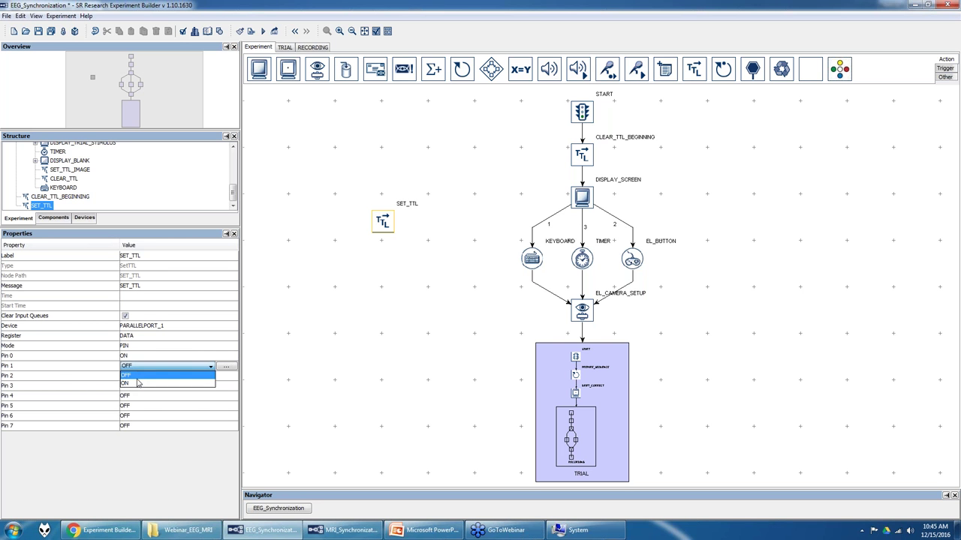
pyautogui.click(139, 386)
pyautogui.click(141, 357)
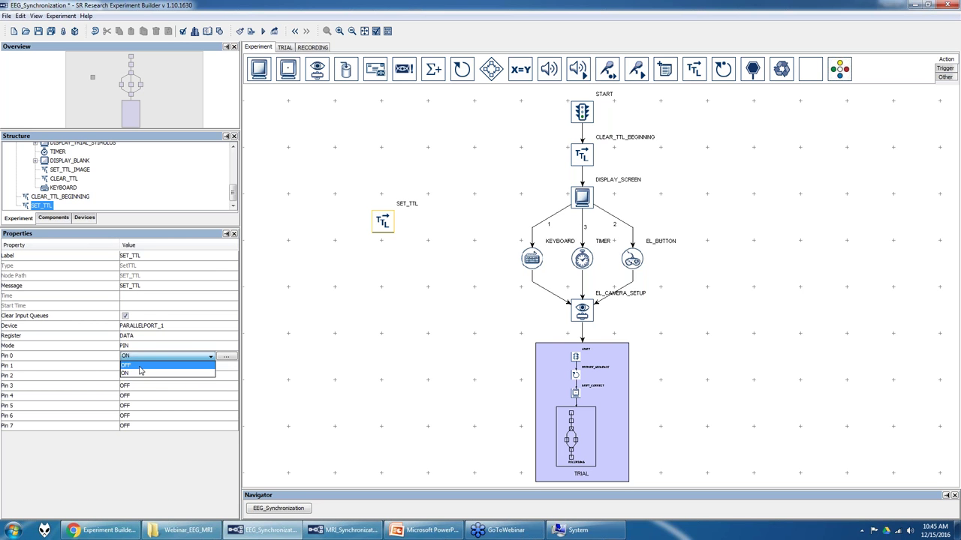
pyautogui.click(132, 366)
pyautogui.click(132, 367)
pyautogui.click(136, 377)
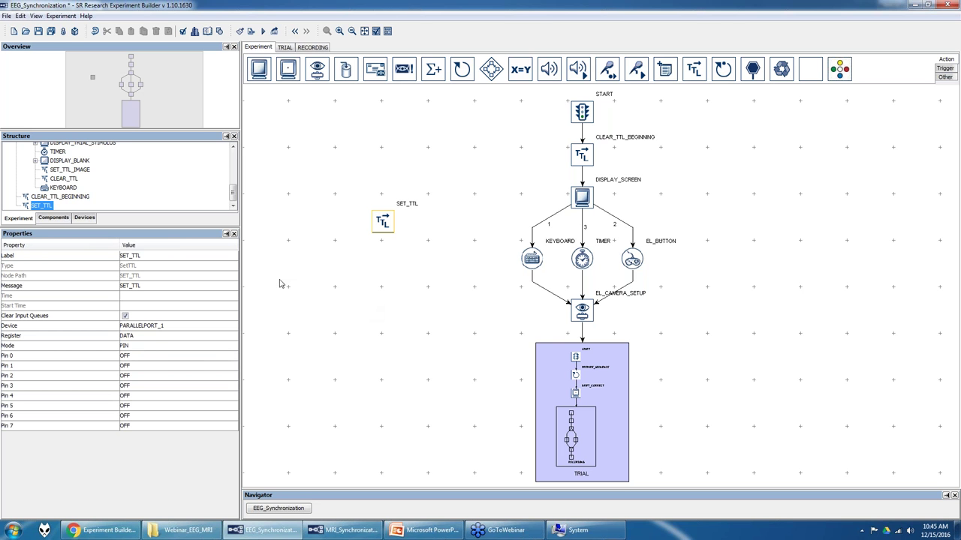
# Step: Set the SET_TTL node's Mode back to WORD and open its Data field for editing
pyautogui.click(156, 346)
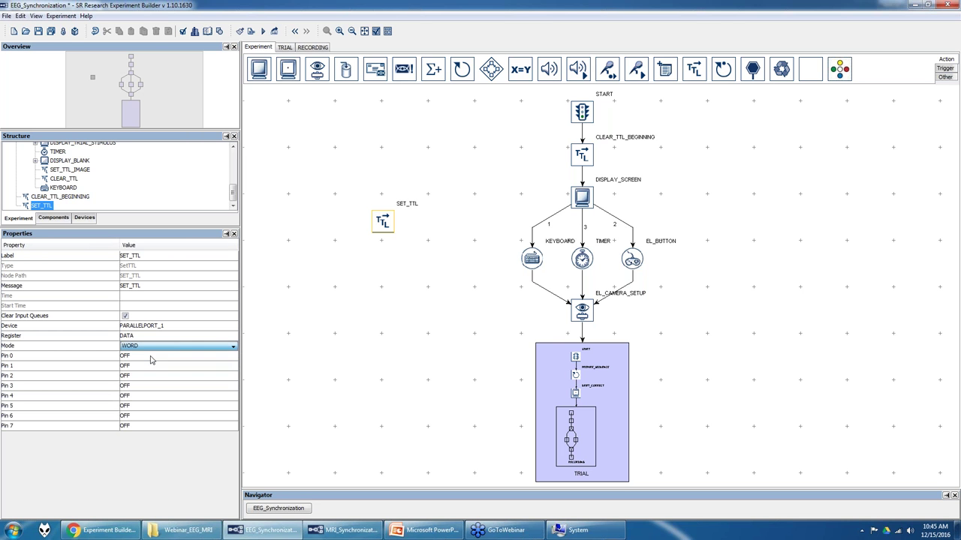
pyautogui.click(152, 355)
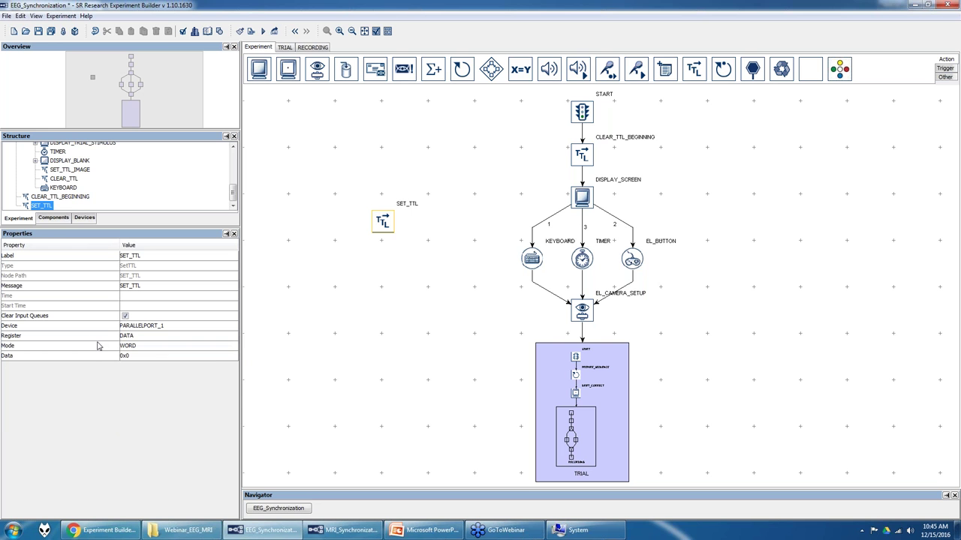
pyautogui.moveTo(97, 347)
pyautogui.click(154, 358)
pyautogui.click(154, 360)
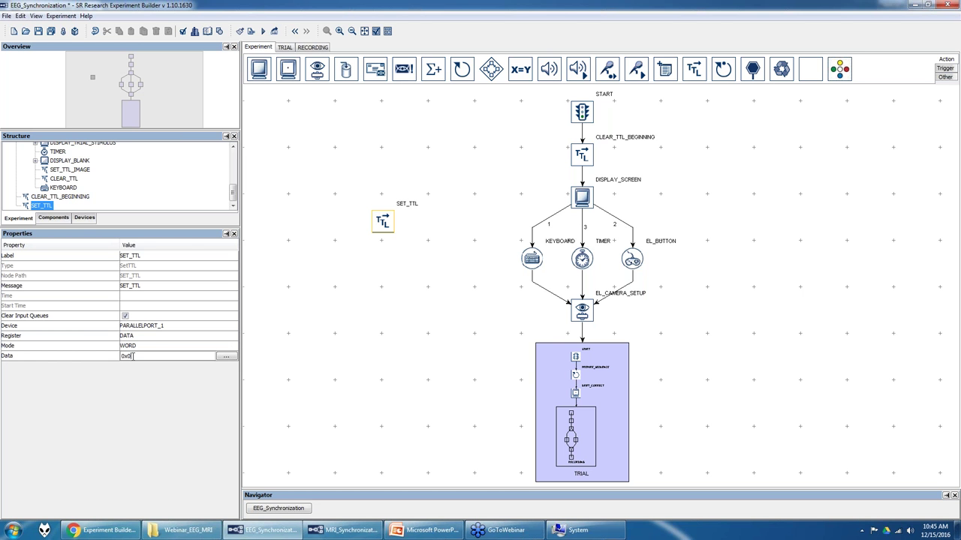
# Step: Replace the 0x0 Data value with a new entry and bring up the Windows Start menu
pyautogui.moveTo(133, 356); pyautogui.dragTo(93, 355)
pyautogui.write('255')
pyautogui.click(17, 530)
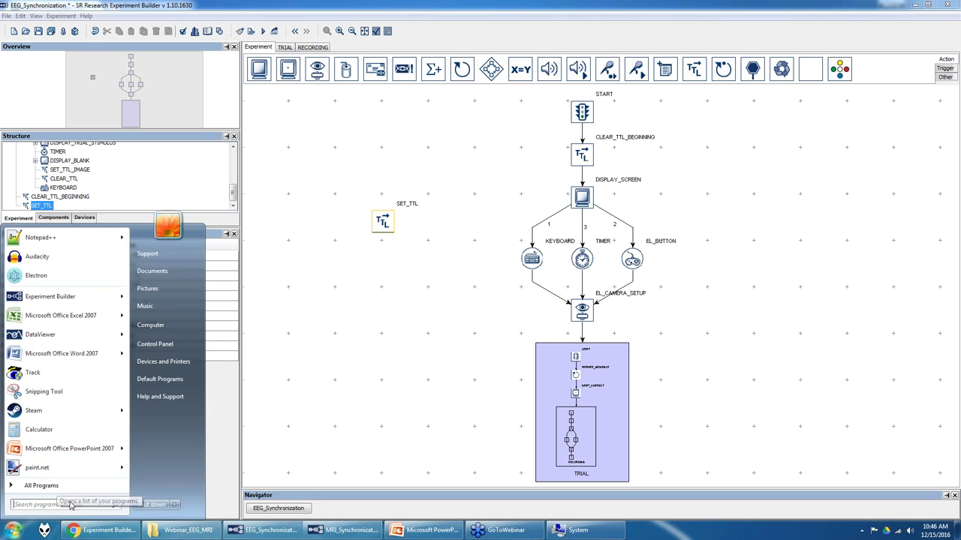
# Step: Launch Notepad++, decline the update, and write 11111111 on line 5 of a new document
pyautogui.write('sync')
pyautogui.press('Escape')
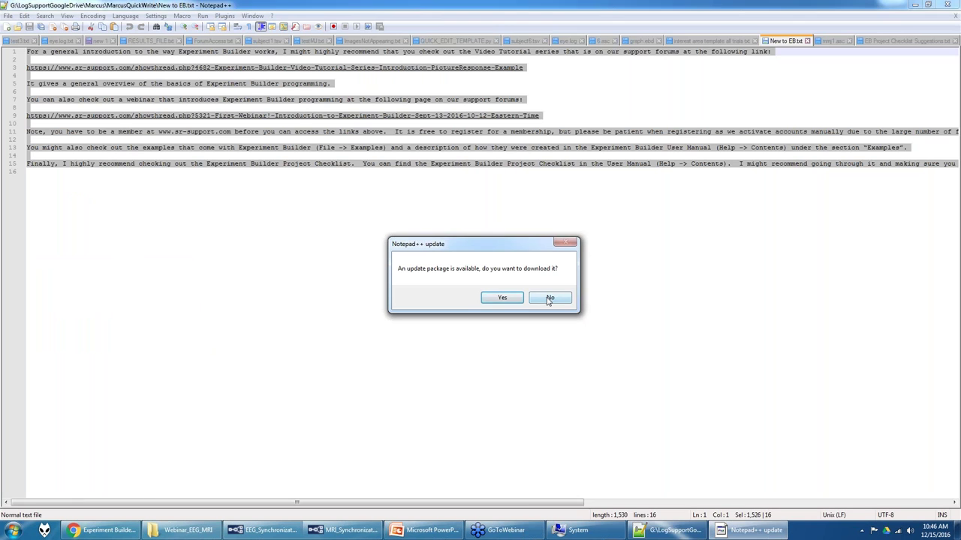
pyautogui.click(550, 298)
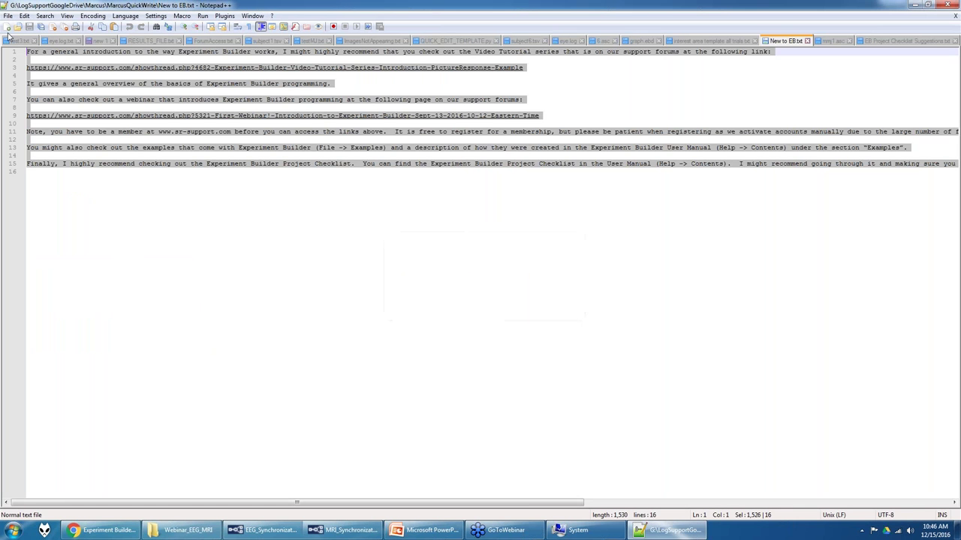
pyautogui.click(7, 27)
pyautogui.press('Return')
pyautogui.press('Return')
pyautogui.press('Return')
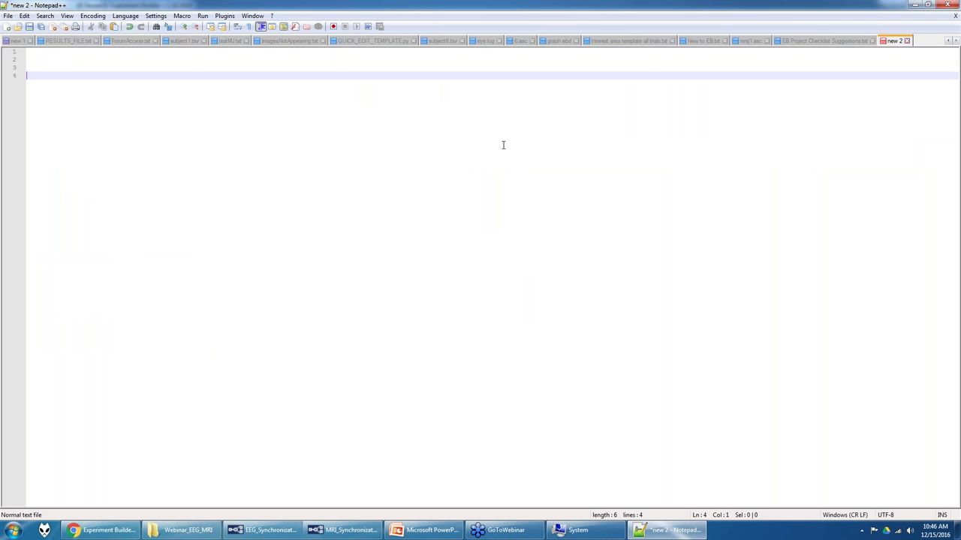
pyautogui.press('Return')
pyautogui.write('11111111')
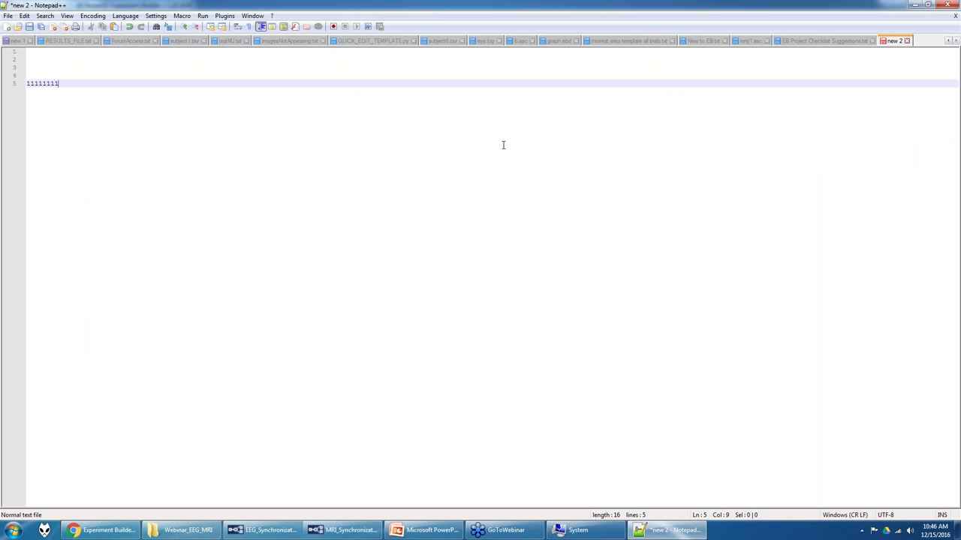
pyautogui.write('1')
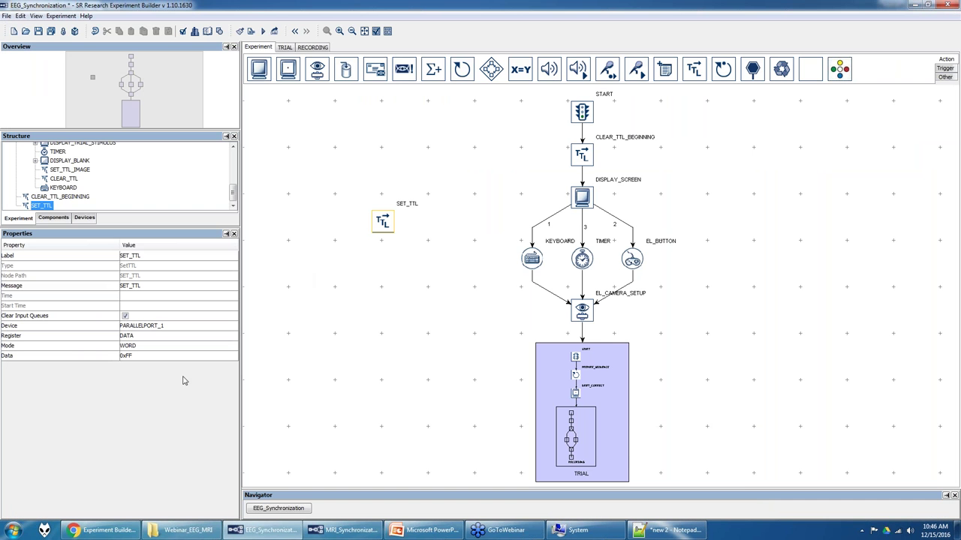
# Step: Enter 255 in the SET_TTL Data field so it reads 0xFF
pyautogui.click(156, 356)
pyautogui.write('255')
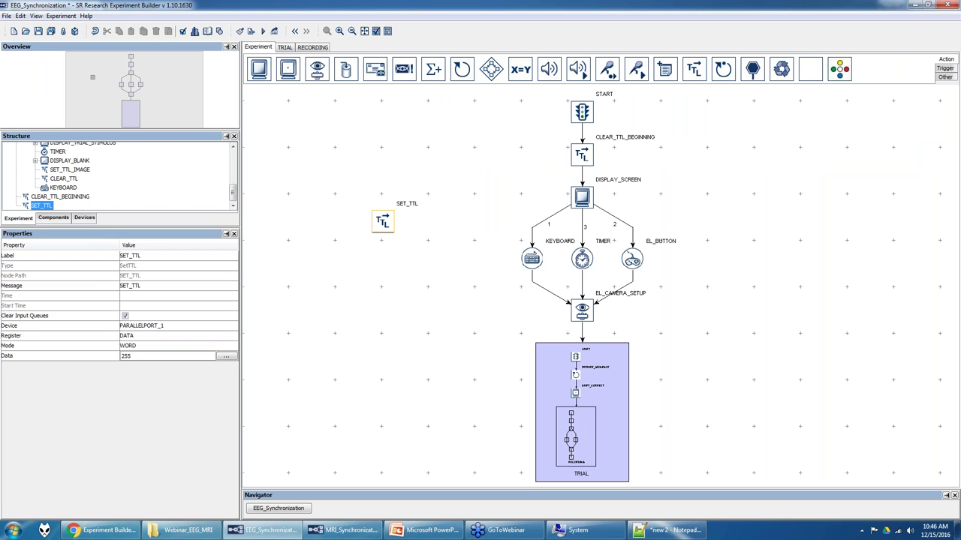
pyautogui.press('Return')
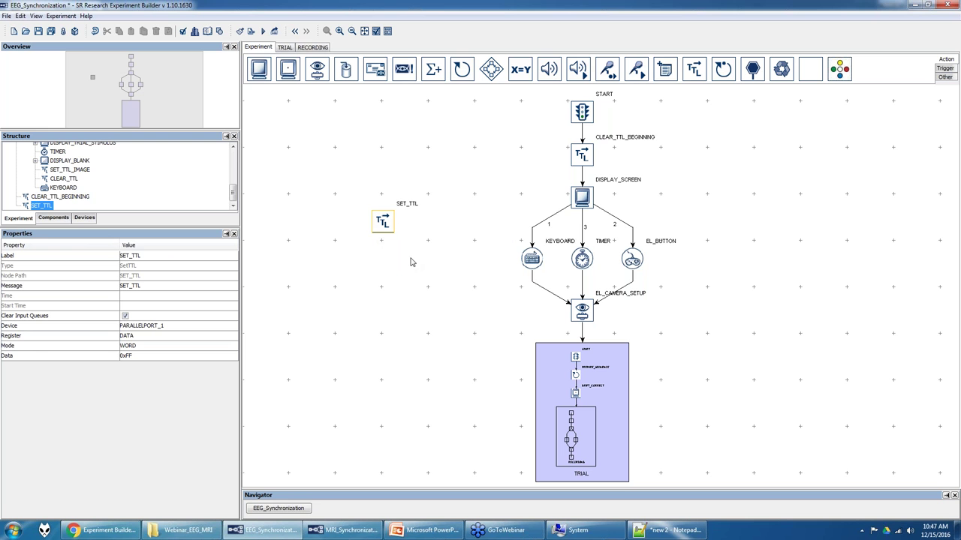
# Step: Delete the SET_TTL node and re-enter Data 0 on CLEAR_TTL_BEGINNING
pyautogui.rightClick(382, 220)
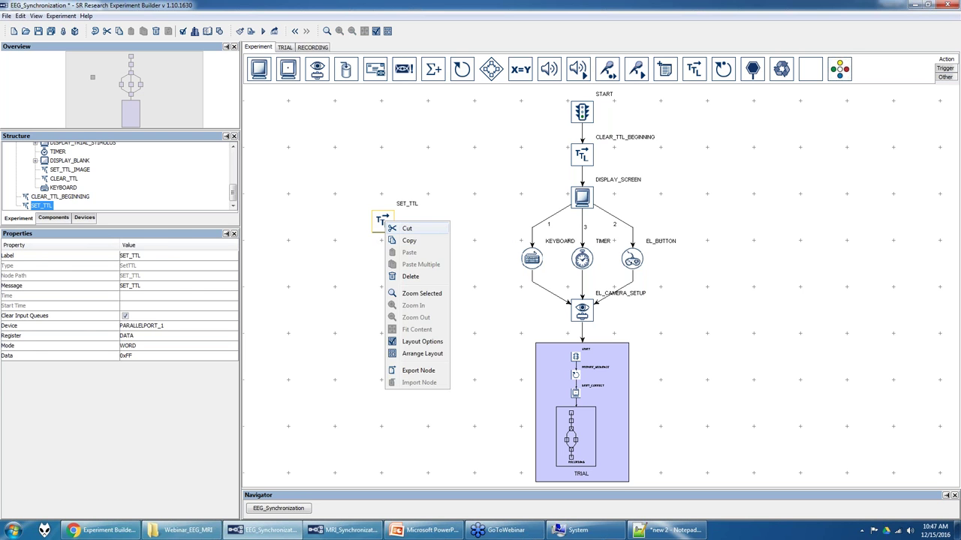
pyautogui.click(404, 281)
pyautogui.click(580, 154)
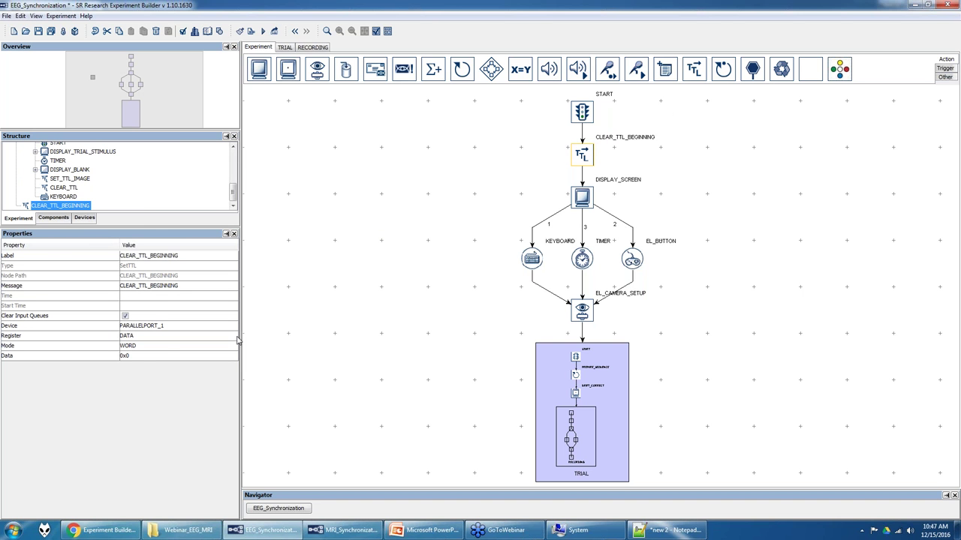
pyautogui.click(136, 359)
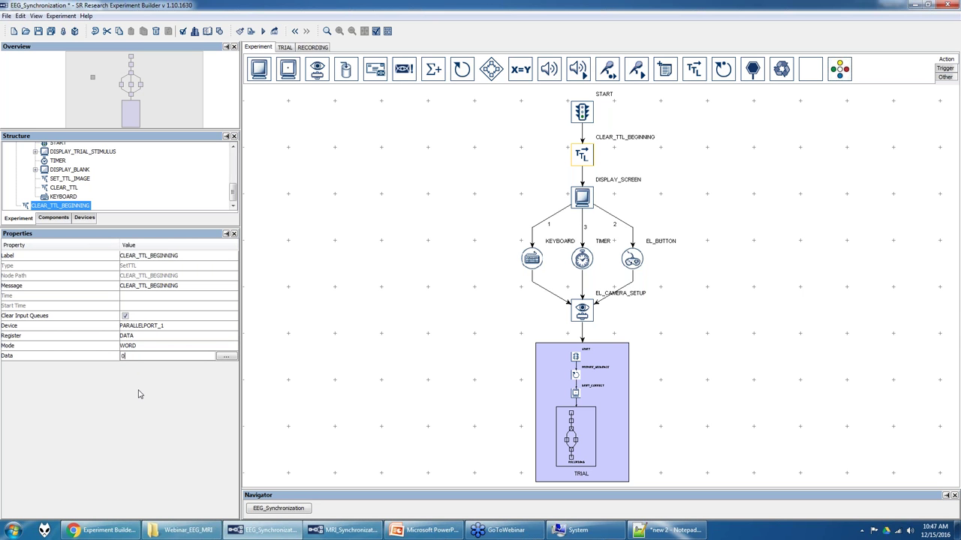
pyautogui.write('0')
pyautogui.press('Return')
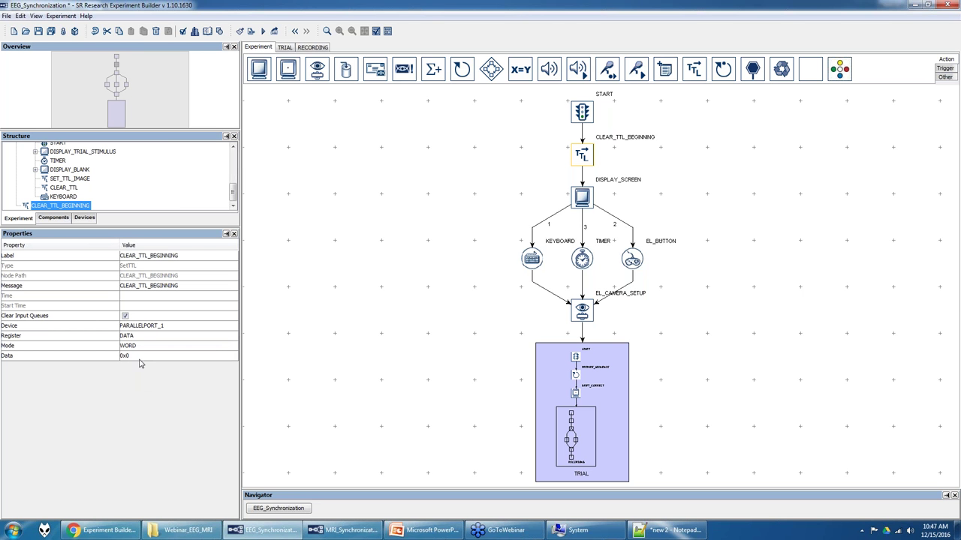
pyautogui.click(141, 357)
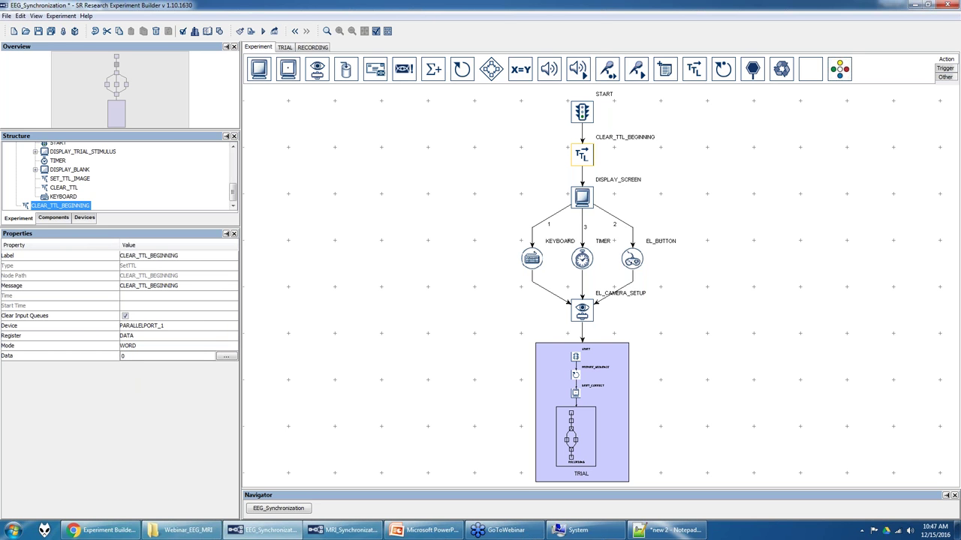
pyautogui.press('Return')
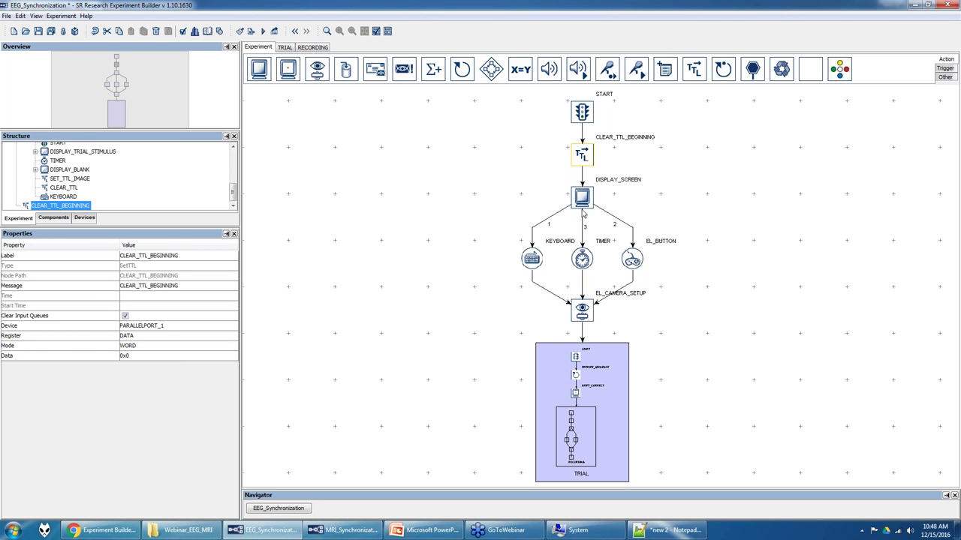
# Step: Open the TRIAL block's TRIAL_DataSource table with trial, word and TTL_VALUE columns
pyautogui.doubleClick(583, 201)
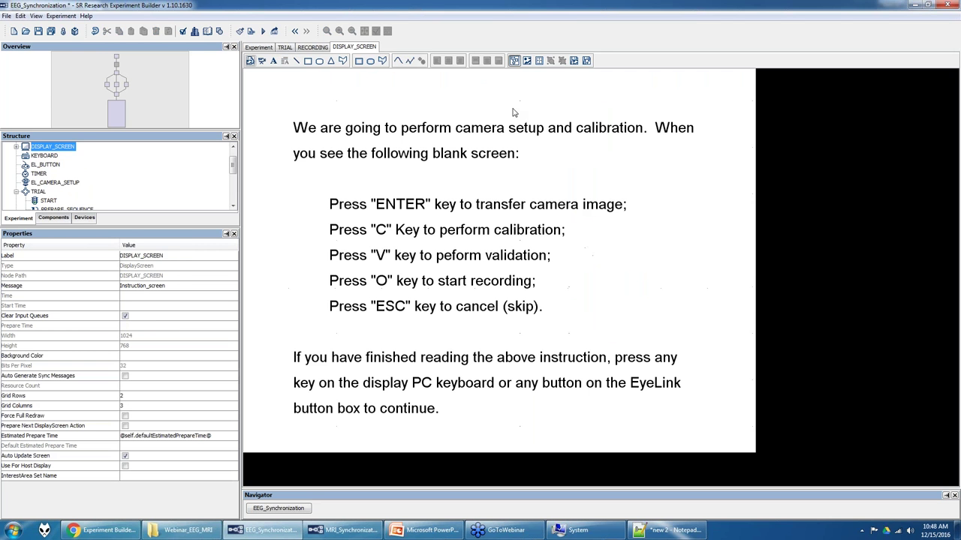
pyautogui.click(269, 48)
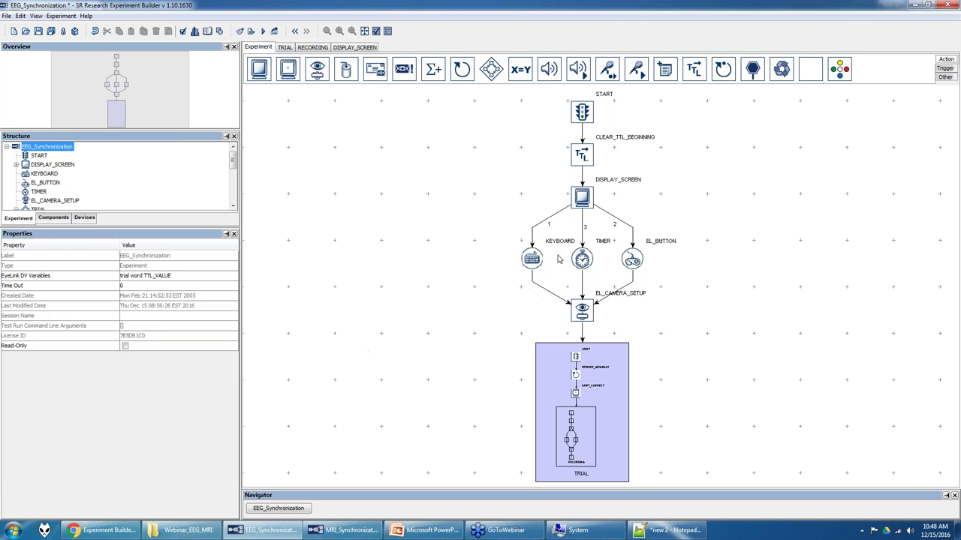
pyautogui.click(588, 380)
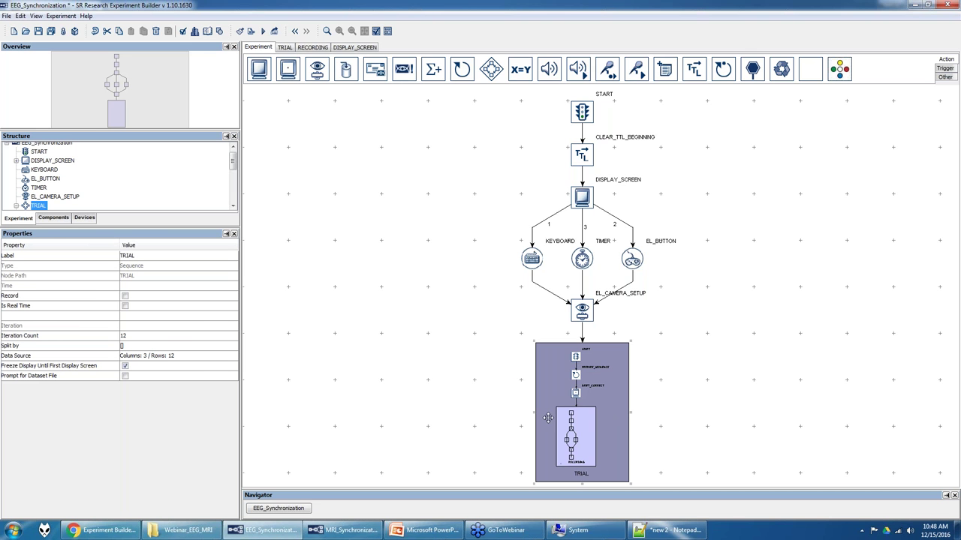
pyautogui.click(210, 357)
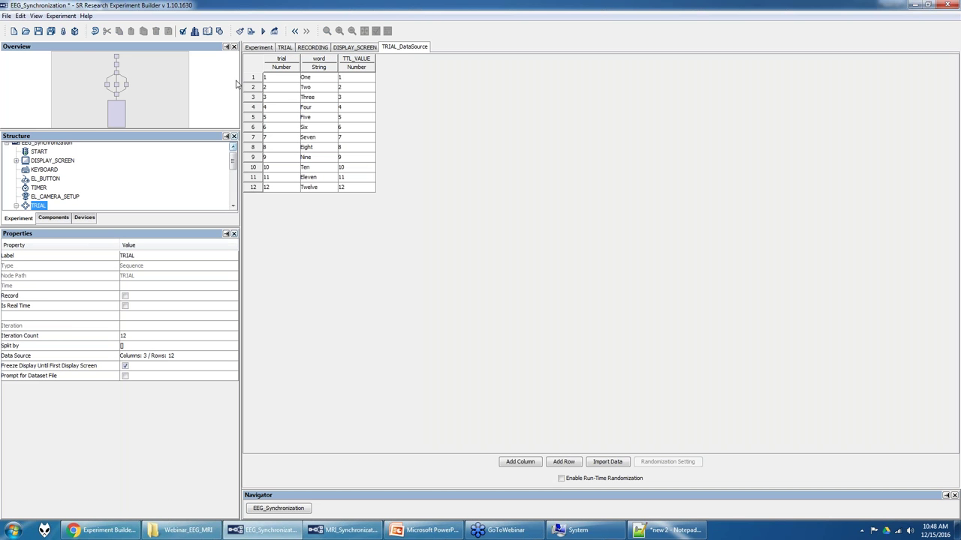
# Step: Select the trial, word and all 12 TTL_VALUE cells, then return to the Experiment diagram
pyautogui.moveTo(273, 79); pyautogui.dragTo(282, 188)
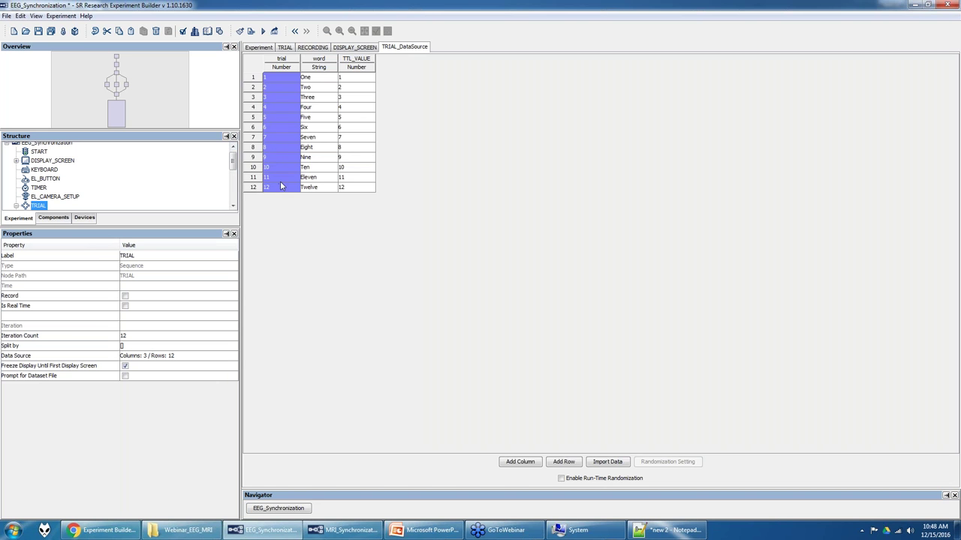
pyautogui.moveTo(316, 78); pyautogui.dragTo(319, 189)
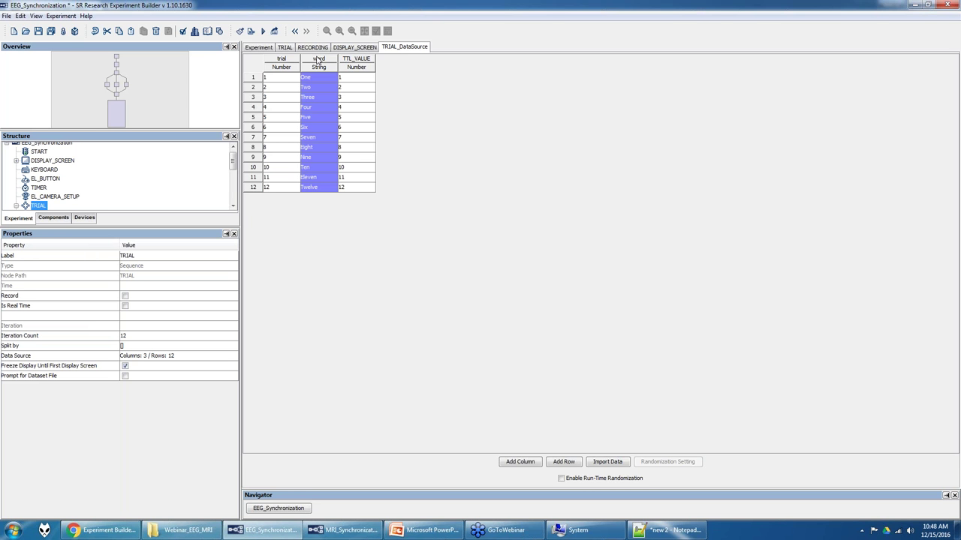
pyautogui.moveTo(319, 78); pyautogui.dragTo(328, 202)
pyautogui.click(355, 66)
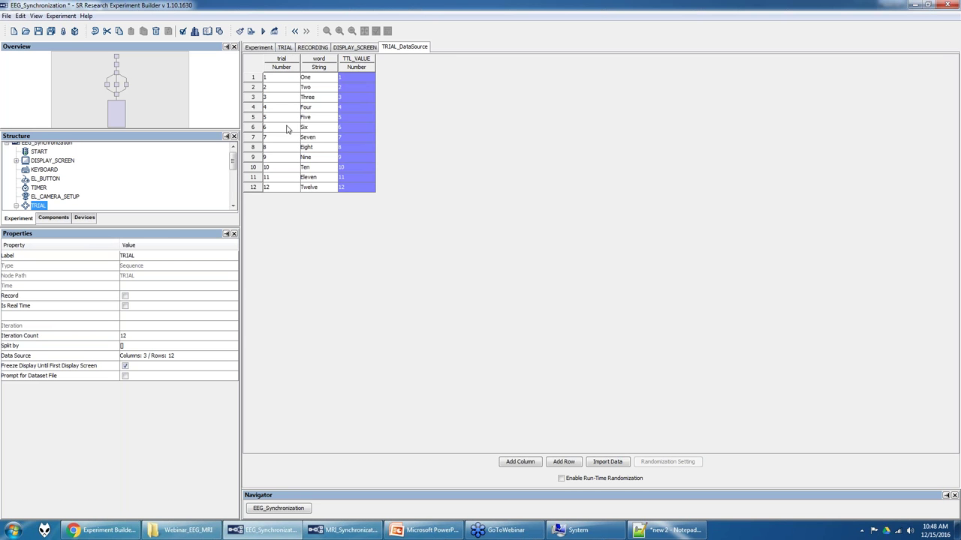
pyautogui.click(358, 80)
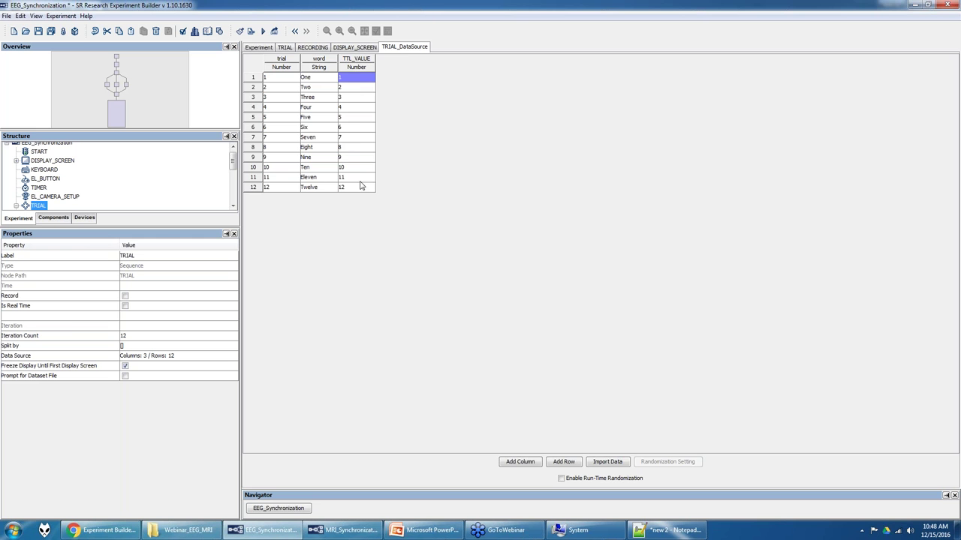
pyautogui.moveTo(364, 80); pyautogui.dragTo(361, 208)
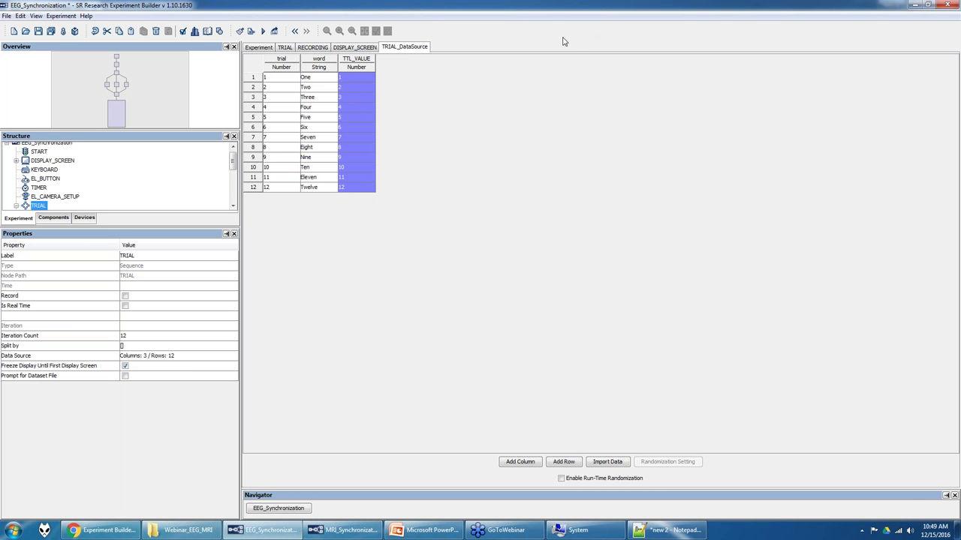
pyautogui.moveTo(359, 81); pyautogui.dragTo(364, 189)
pyautogui.click(255, 48)
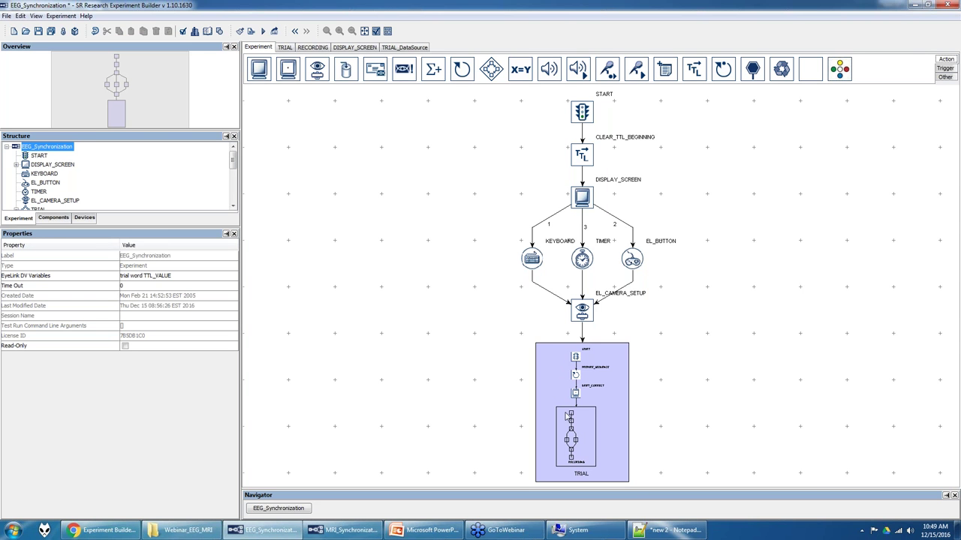
# Step: Drill into TRIAL and RECORDING to open the DISPLAY_TRIAL_STIMULUS screen
pyautogui.click(388, 49)
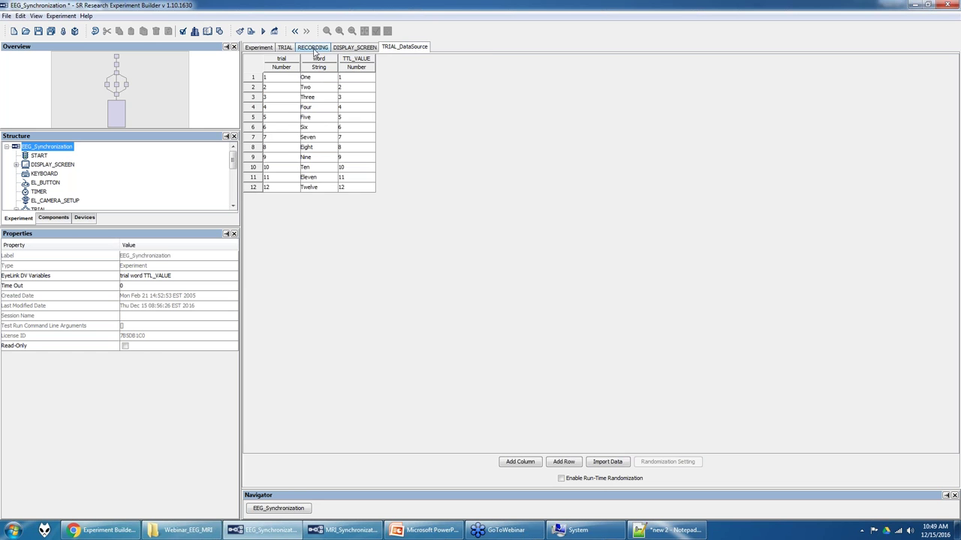
pyautogui.click(266, 49)
pyautogui.doubleClick(571, 369)
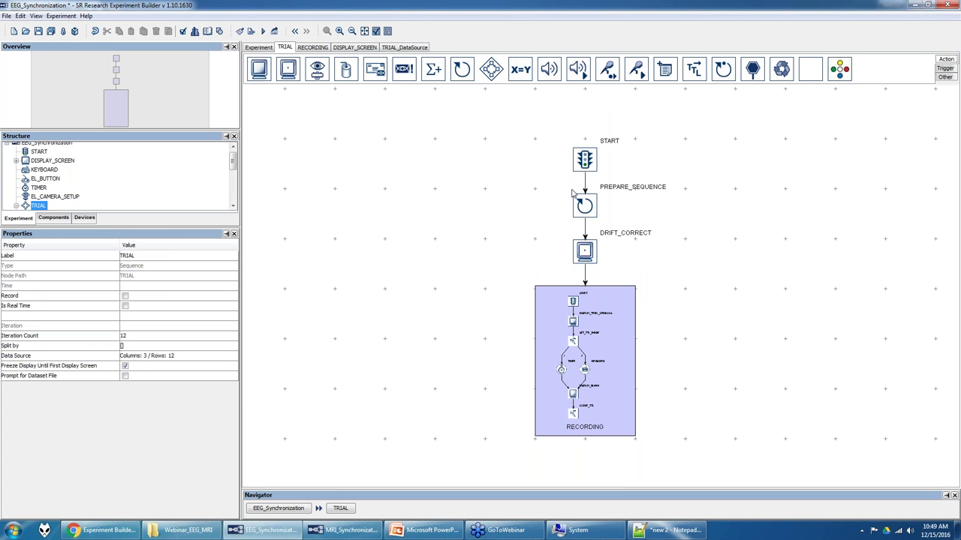
pyautogui.click(594, 334)
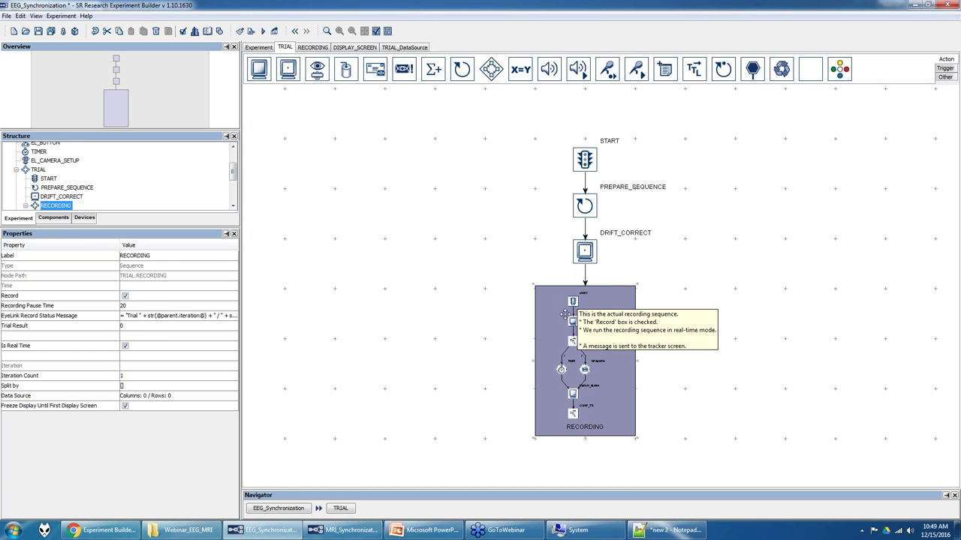
pyautogui.doubleClick(565, 314)
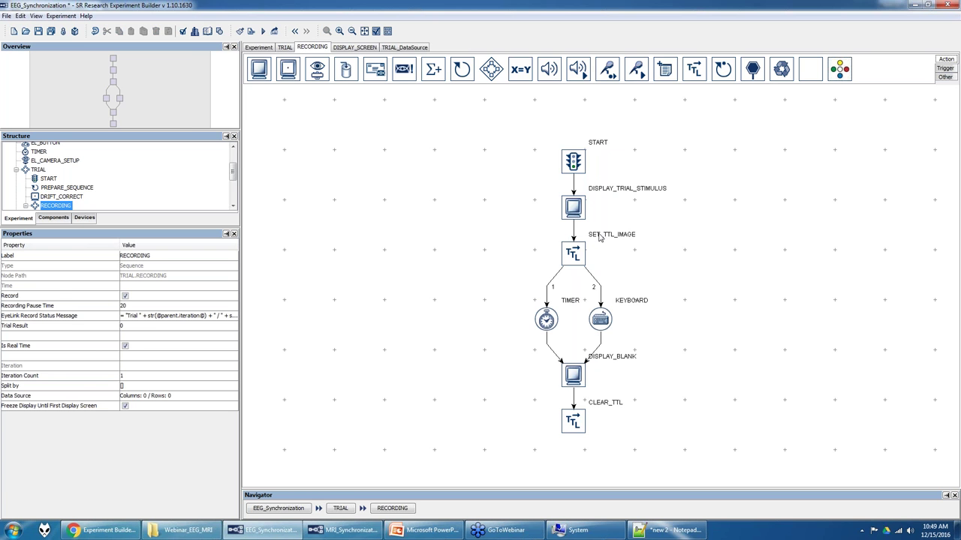
pyautogui.doubleClick(572, 208)
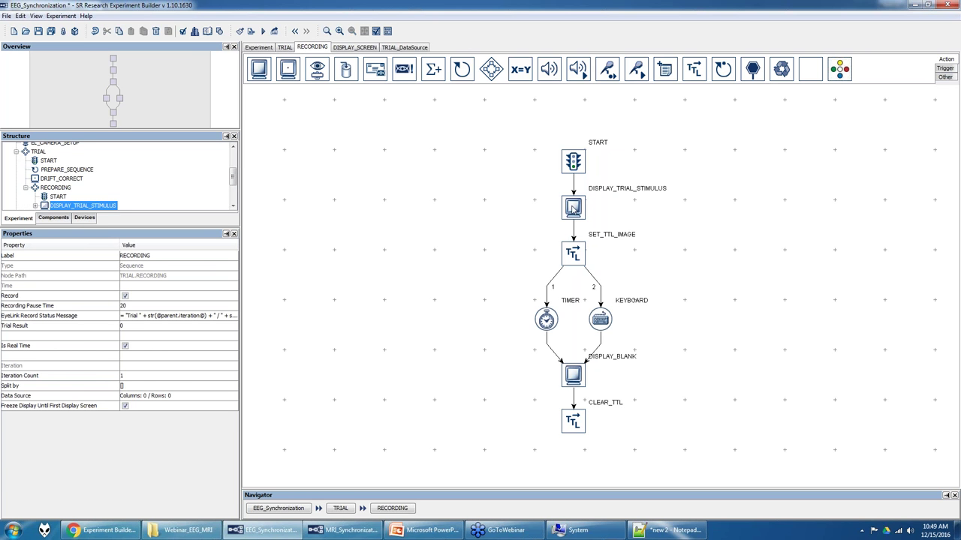
pyautogui.click(517, 263)
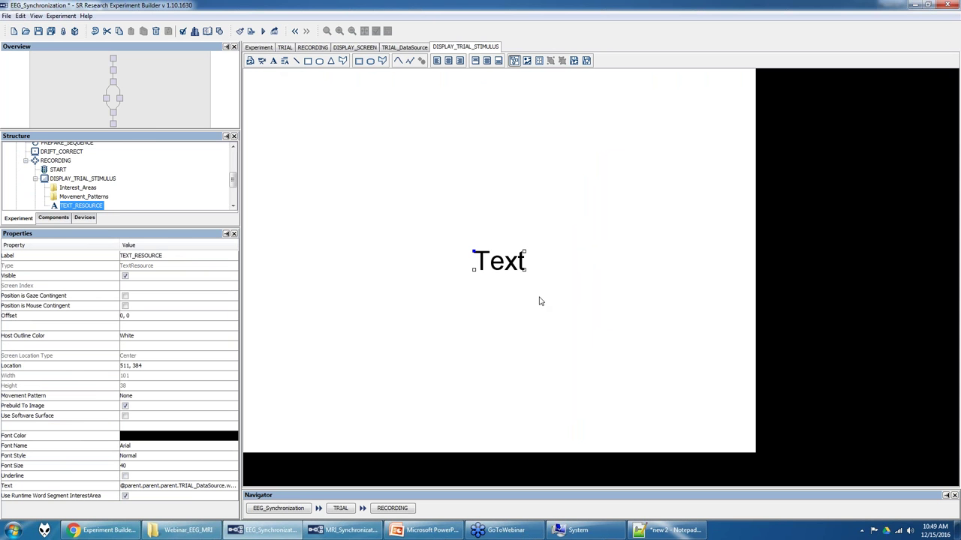
pyautogui.click(6, 16)
pyautogui.moveTo(45, 64)
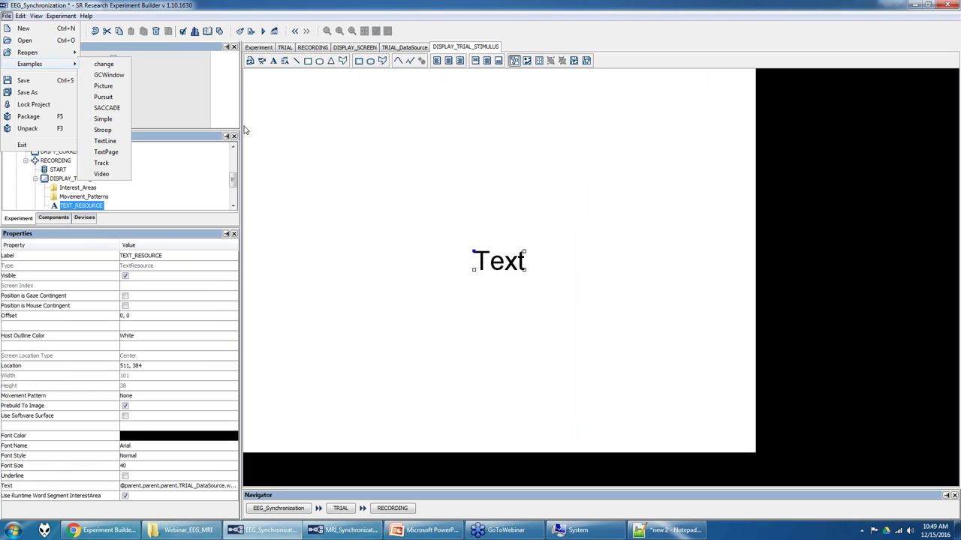
pyautogui.click(389, 136)
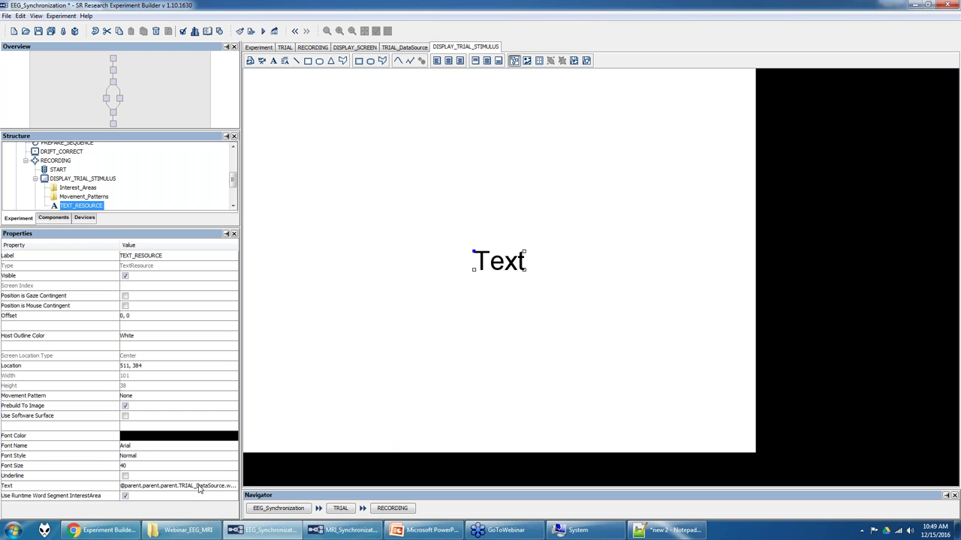
pyautogui.click(141, 487)
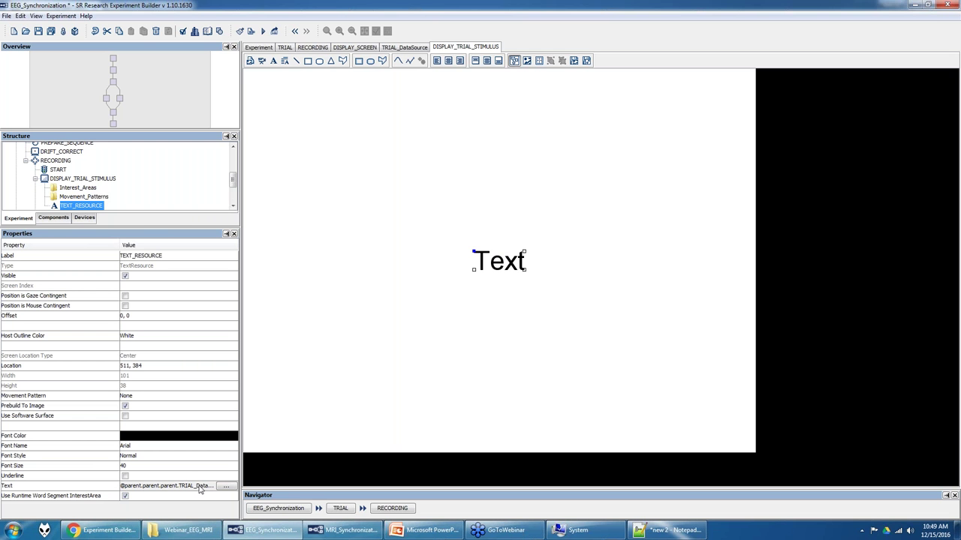
pyautogui.click(226, 486)
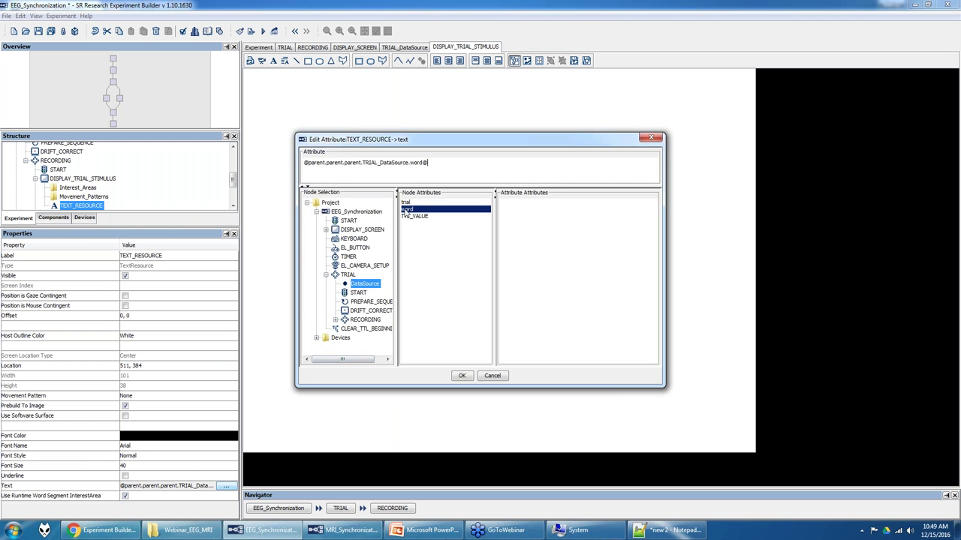
pyautogui.click(461, 375)
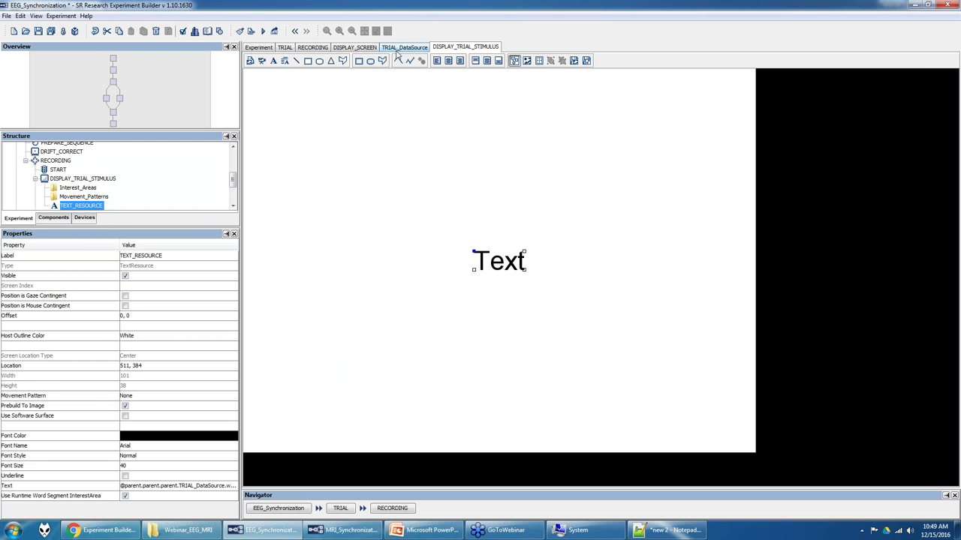
# Step: In the RECORDING sequence, compare DISPLAY_TRIAL_STIMULUS with SET_TTL_IMAGE's properties, including its Data field
pyautogui.click(319, 48)
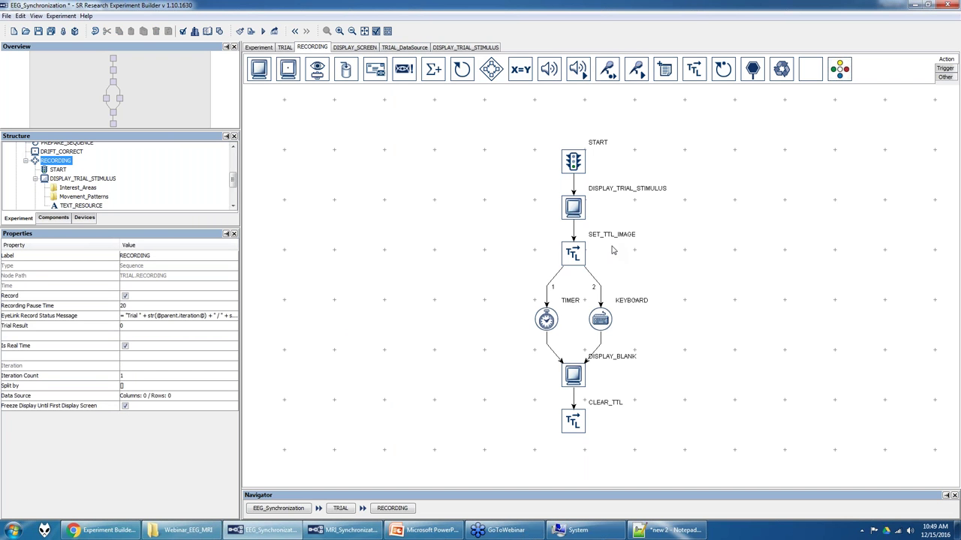
pyautogui.click(576, 251)
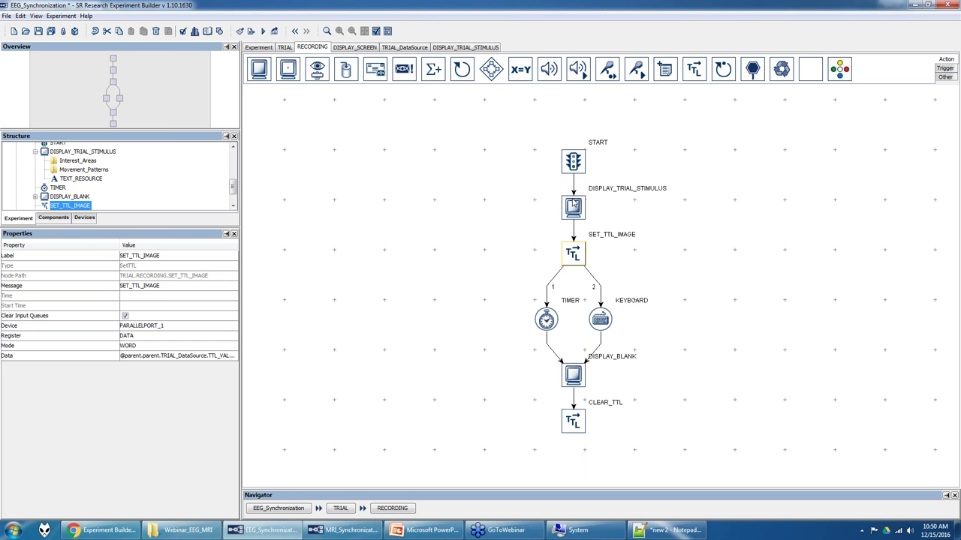
pyautogui.moveTo(573, 204)
pyautogui.click(572, 210)
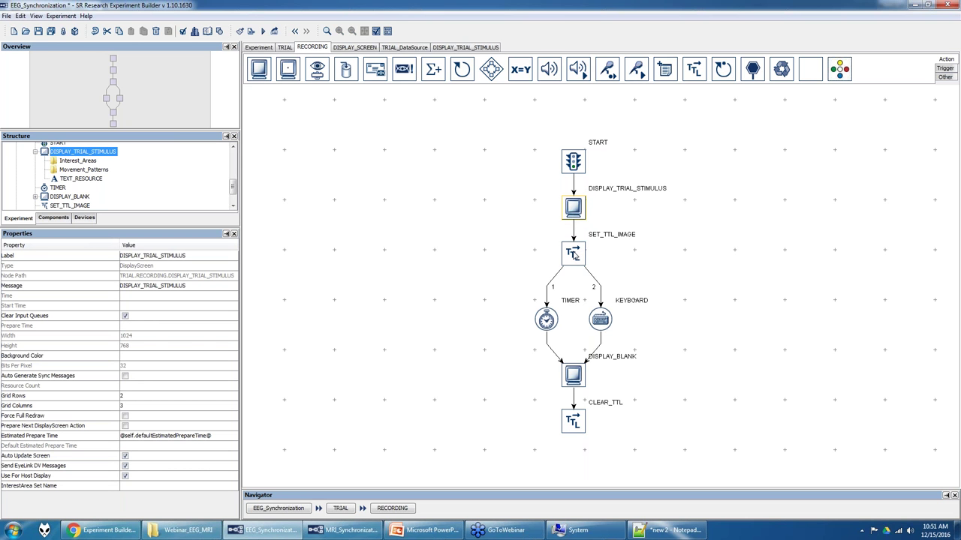
pyautogui.click(573, 255)
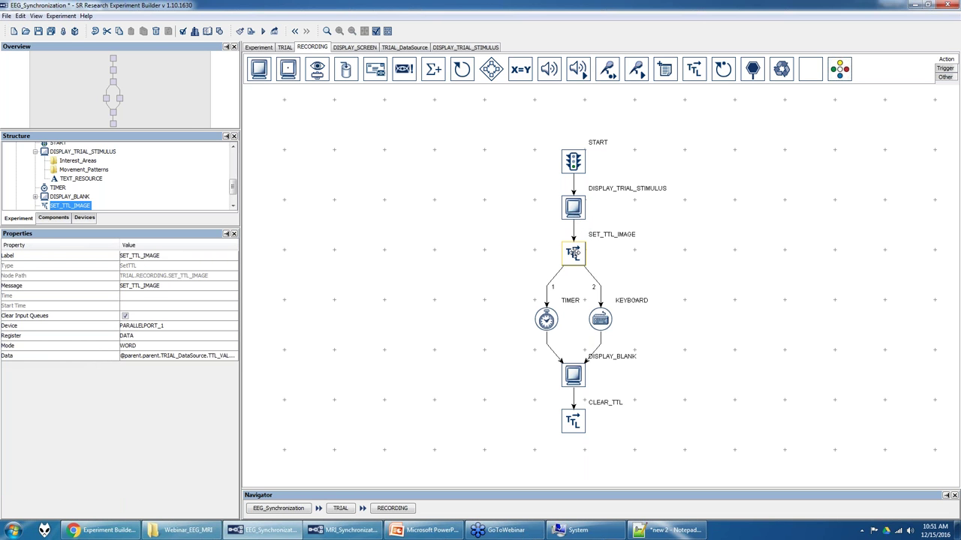
pyautogui.click(574, 210)
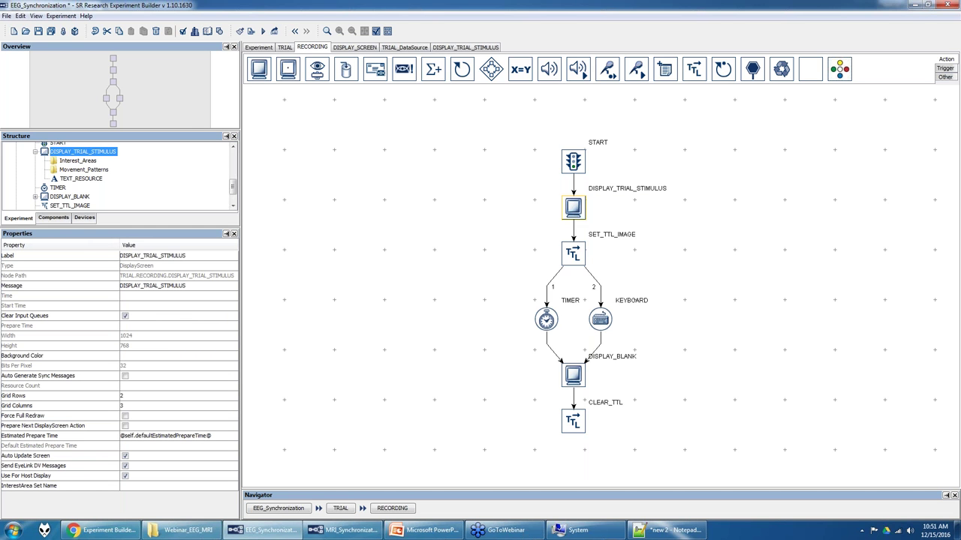
pyautogui.moveTo(573, 211)
pyautogui.click(573, 252)
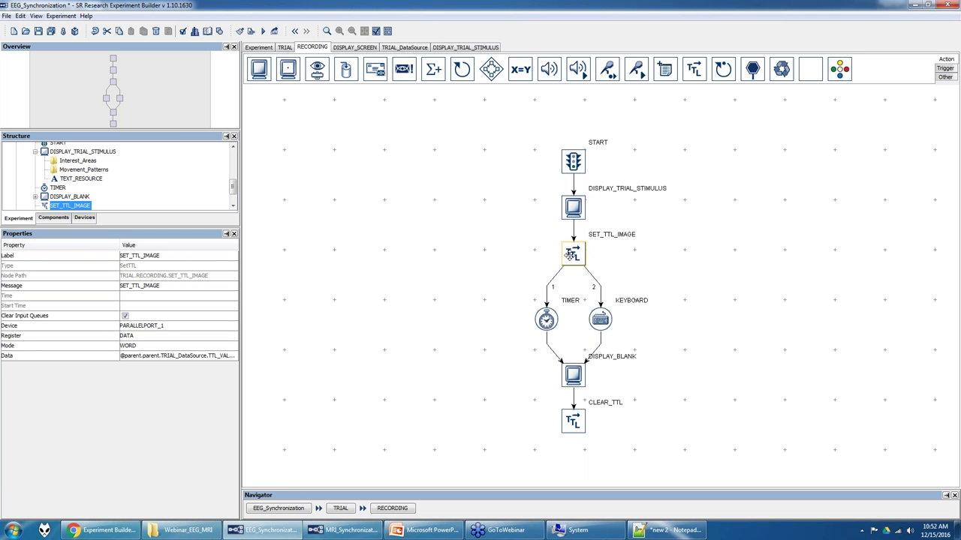
pyautogui.click(574, 216)
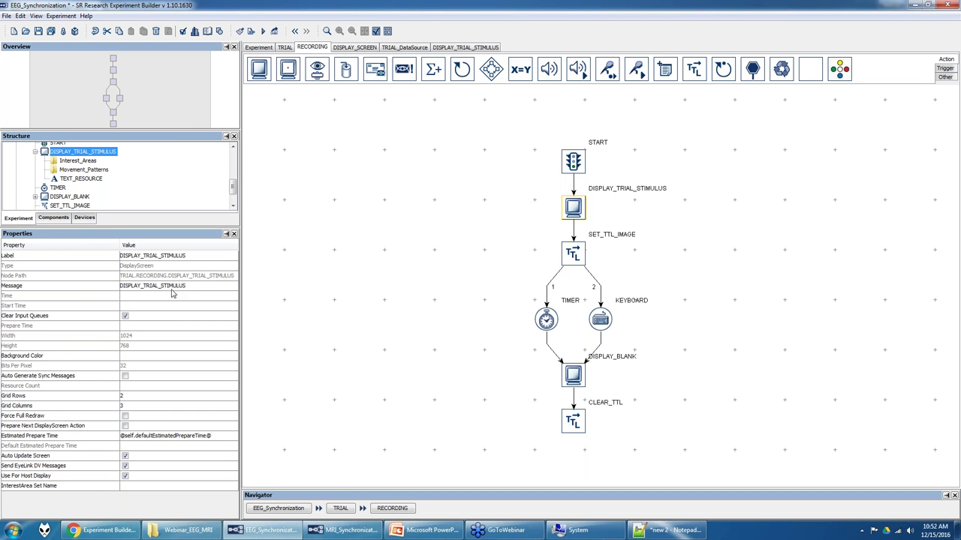
pyautogui.click(567, 255)
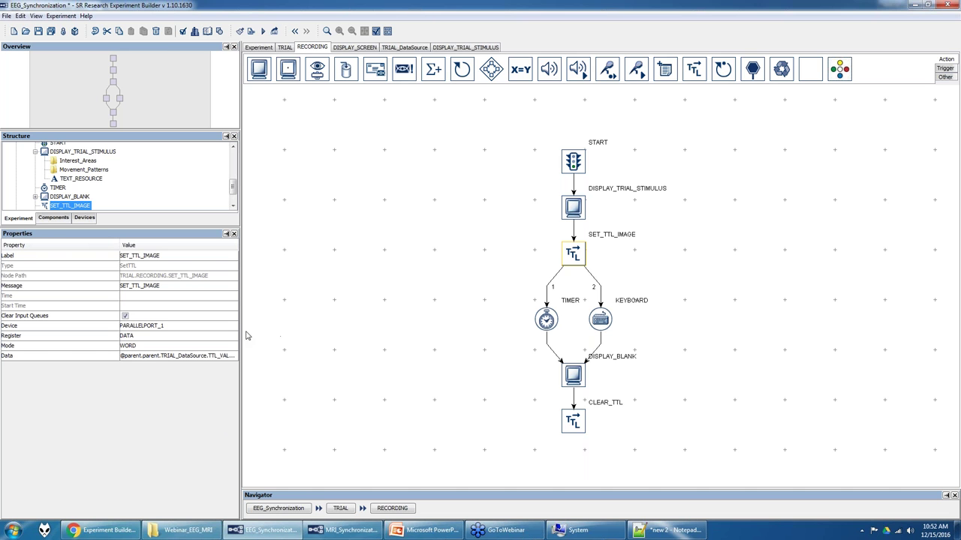
# Step: Clear SET_TTL_IMAGE's existing Data value
pyautogui.click(148, 357)
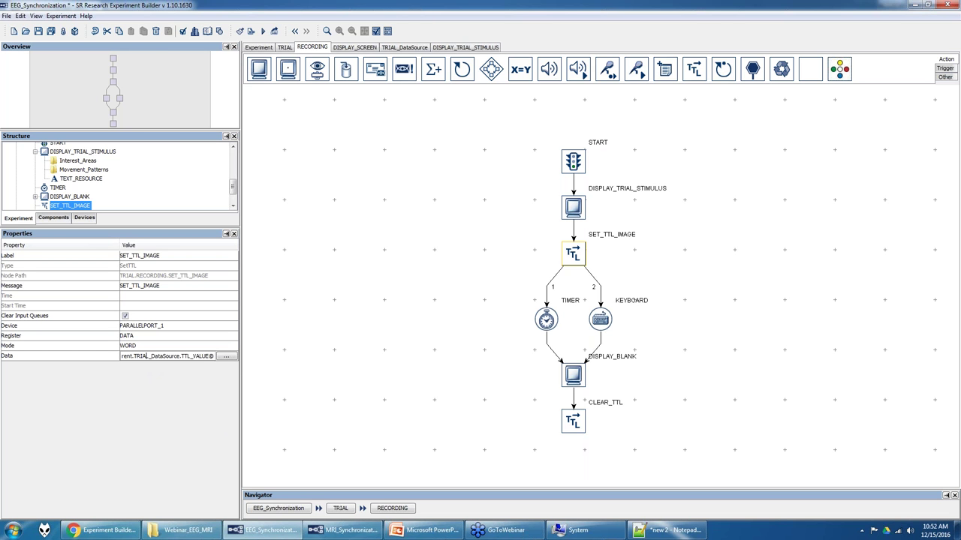
pyautogui.tripleClick(147, 356)
pyautogui.press('BackSpace')
pyautogui.press('Return')
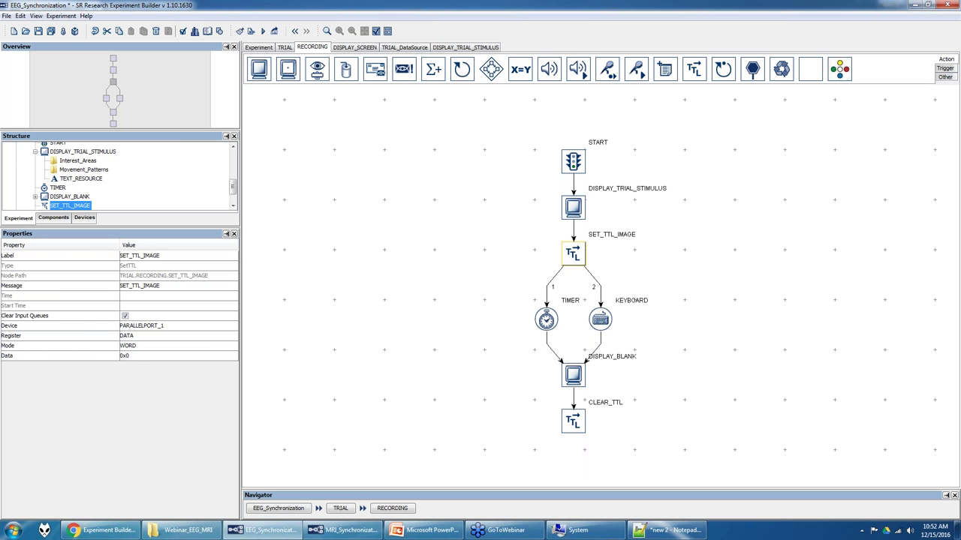
# Step: Link SET_TTL_IMAGE's Data to TRIAL_DataSource's TTL_VALUE column and view that table
pyautogui.click(140, 358)
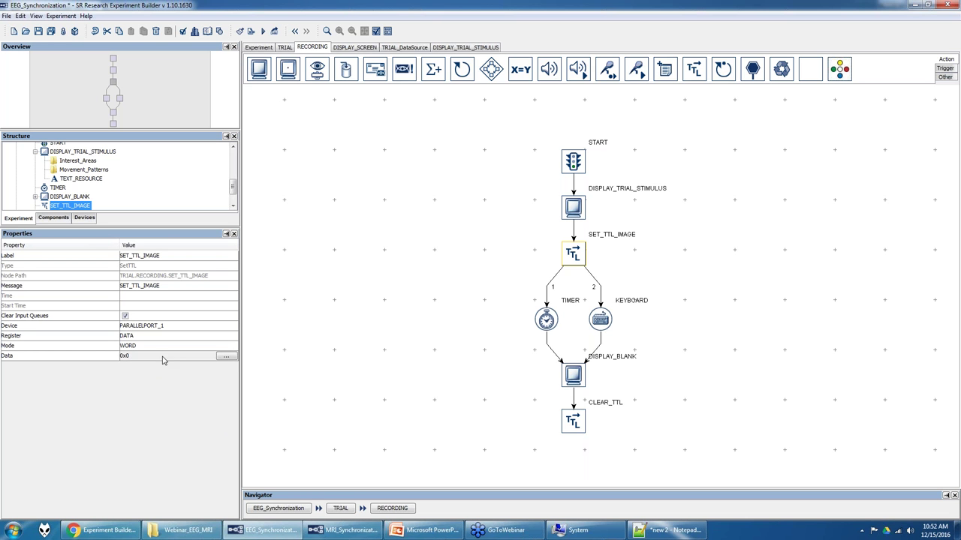
pyautogui.click(225, 357)
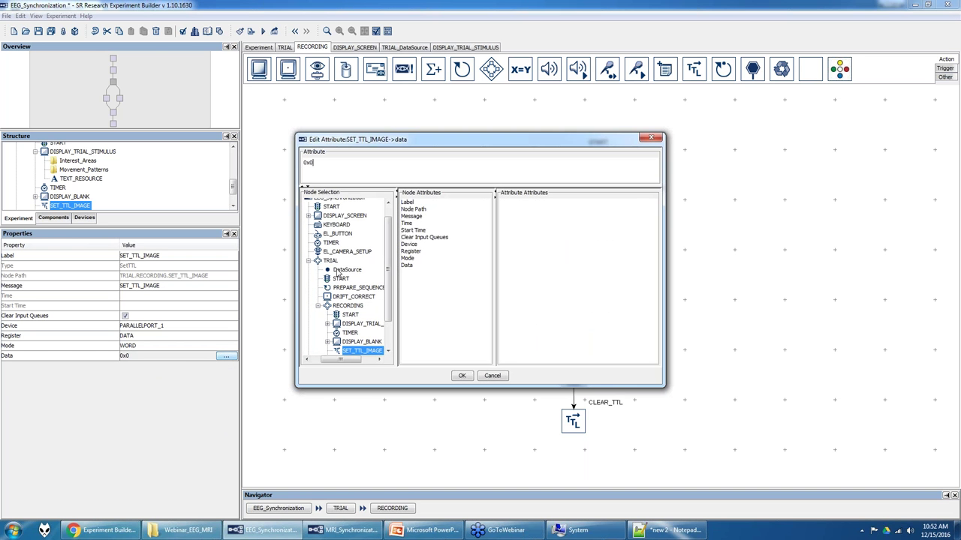
pyautogui.click(342, 270)
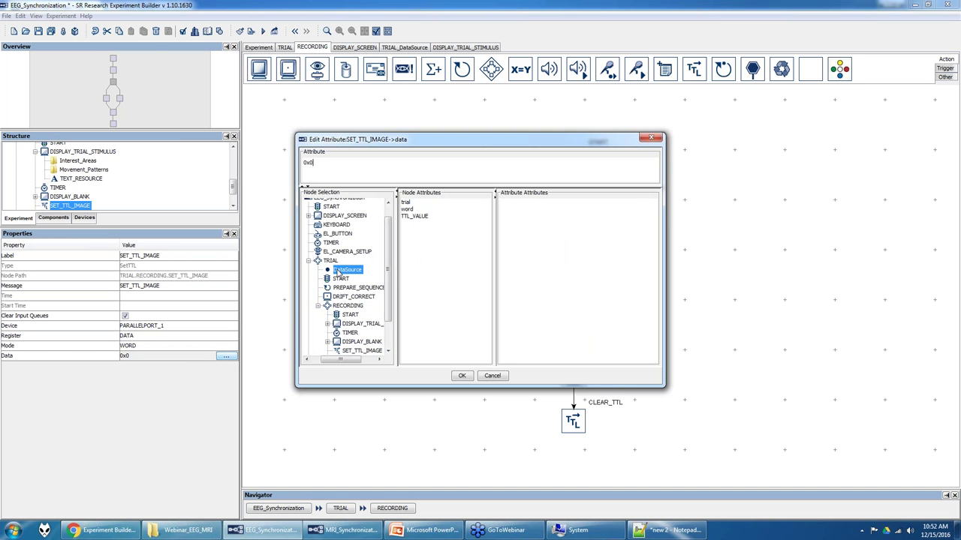
pyautogui.doubleClick(415, 216)
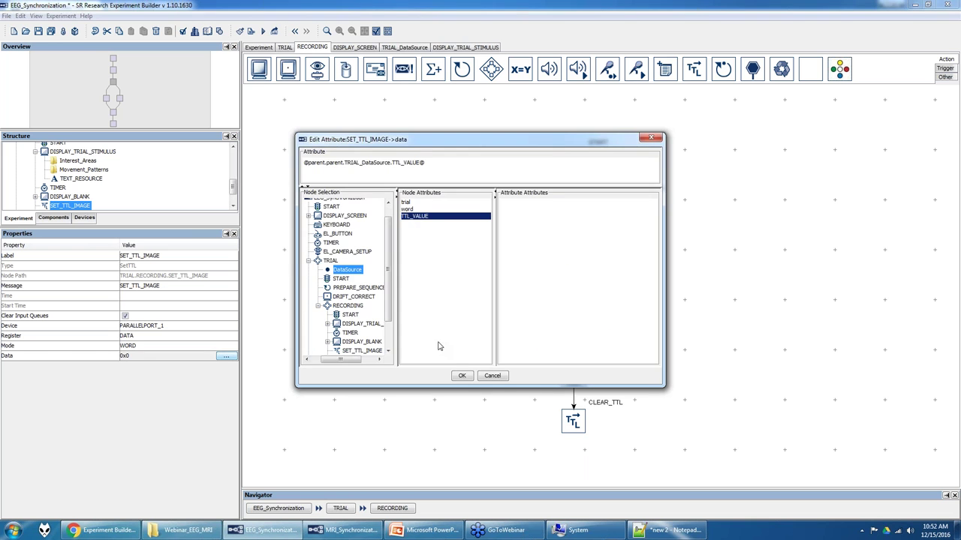
pyautogui.click(462, 375)
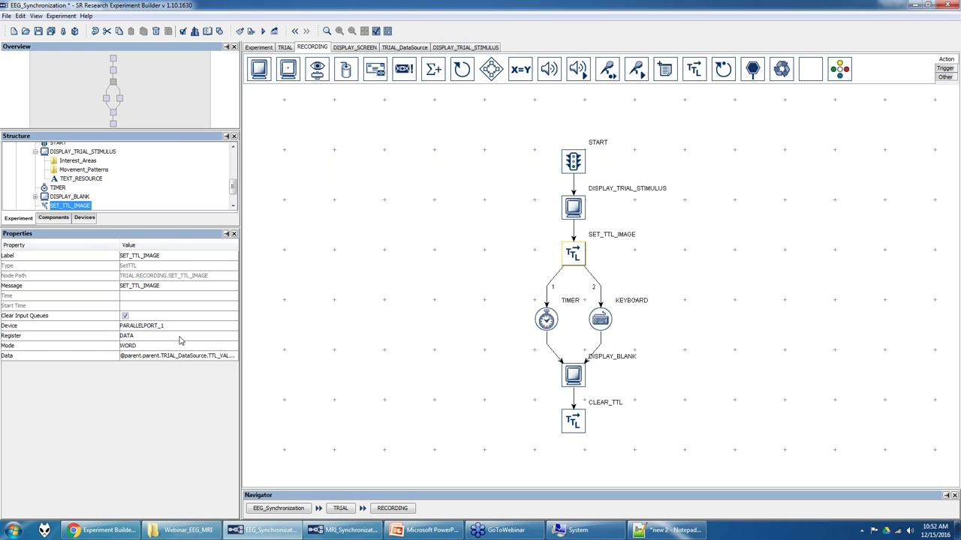
pyautogui.click(389, 49)
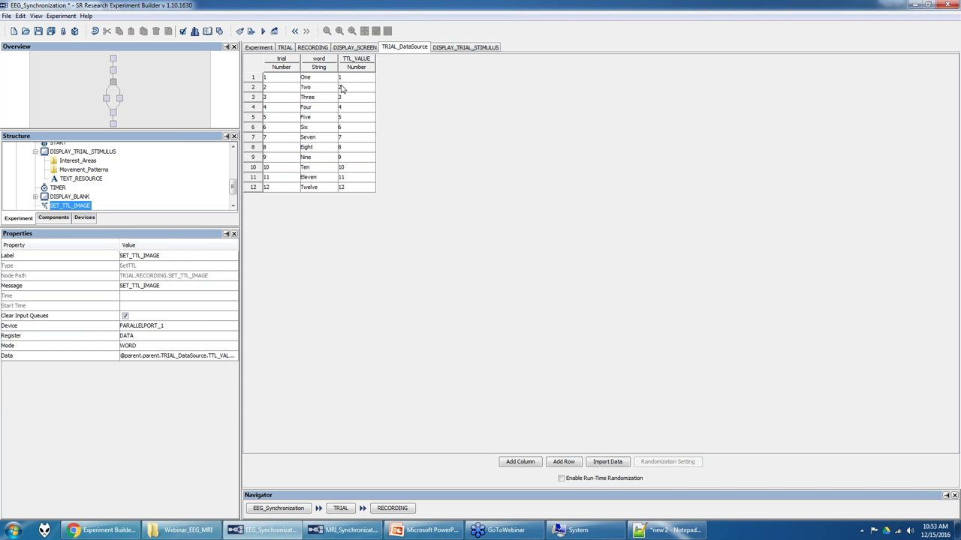
# Step: Recheck SET_TTL_IMAGE, select the TTL_VALUE column (1–12) in TRIAL_DataSource, then return to RECORDING
pyautogui.click(318, 50)
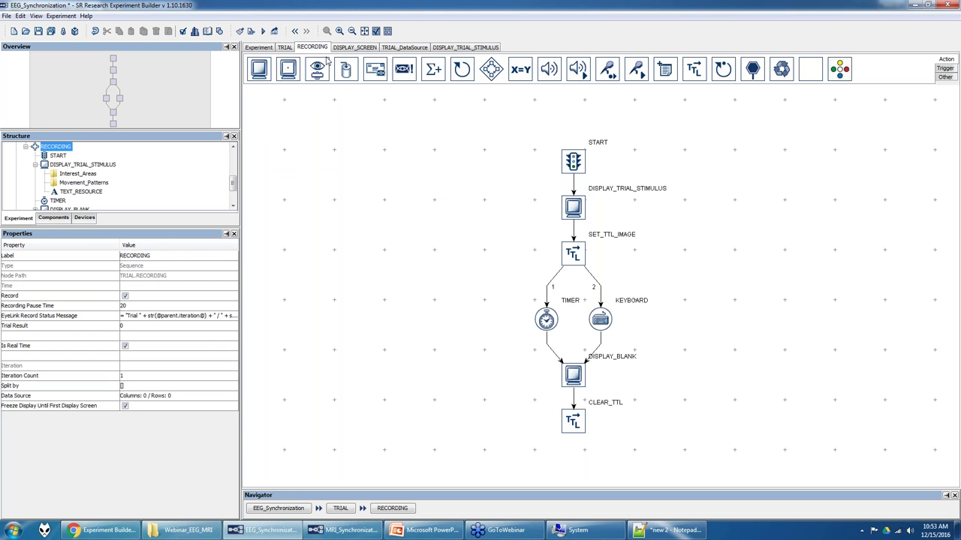
pyautogui.click(565, 251)
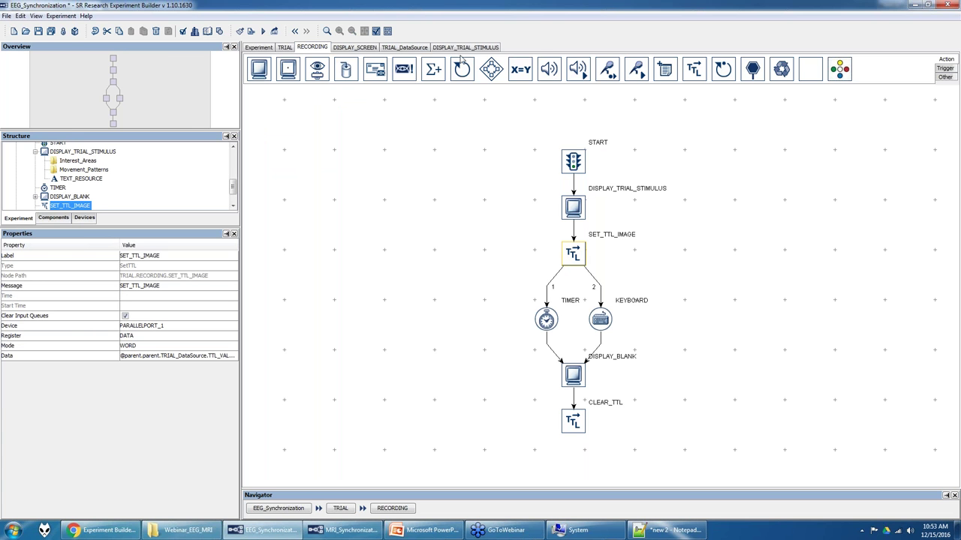
pyautogui.click(409, 47)
pyautogui.moveTo(368, 79); pyautogui.dragTo(361, 201)
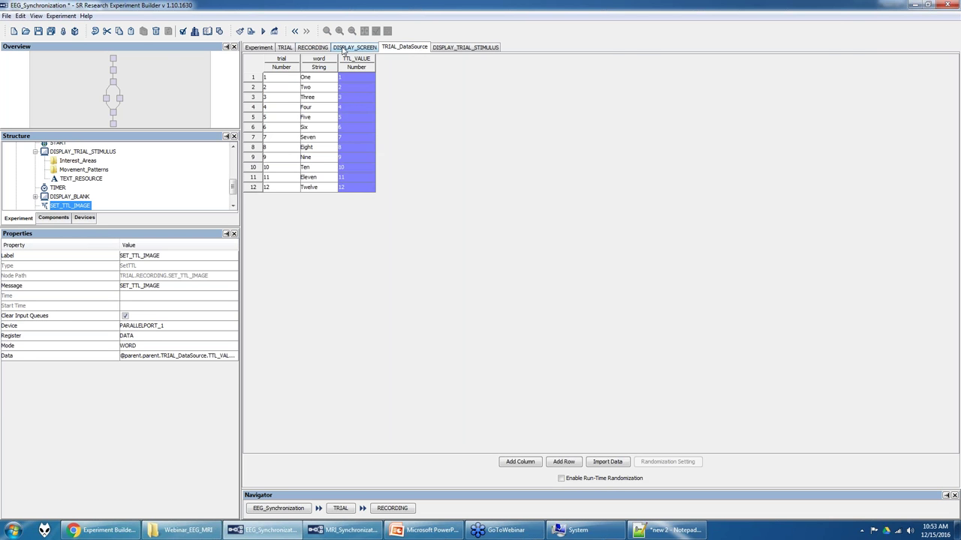
pyautogui.click(316, 48)
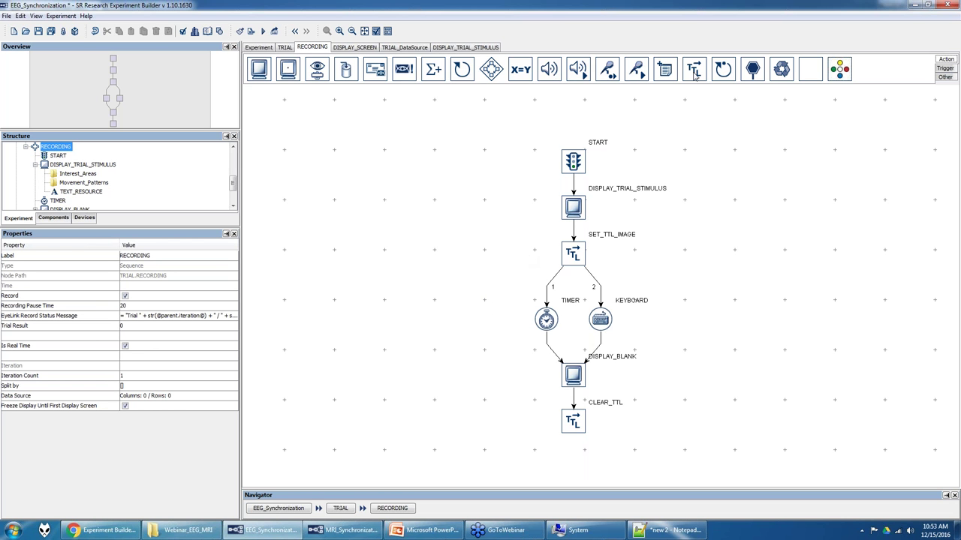
# Step: Add an unconnected SET_TTL node with Data 0x5 to the RECORDING canvas
pyautogui.moveTo(693, 69); pyautogui.dragTo(393, 263)
pyautogui.click(143, 356)
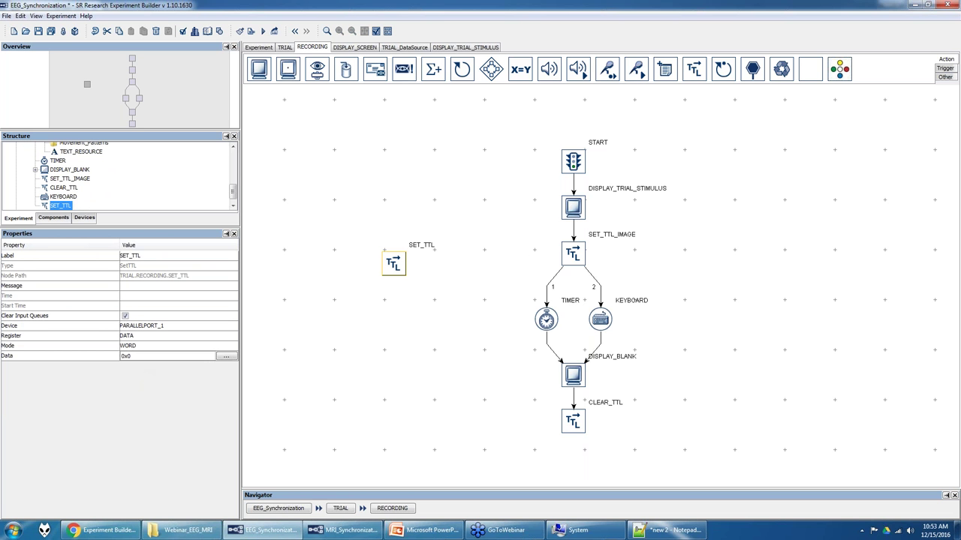
pyautogui.write('5')
pyautogui.press('Return')
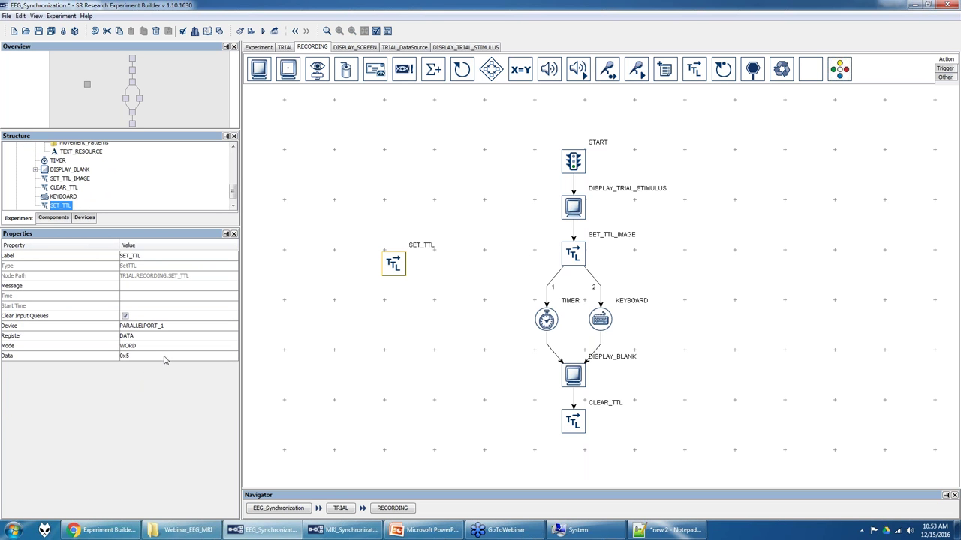
# Step: Review SET_TTL_IMAGE's linked Data and the TRIAL_DataSource table, then return to RECORDING
pyautogui.click(568, 261)
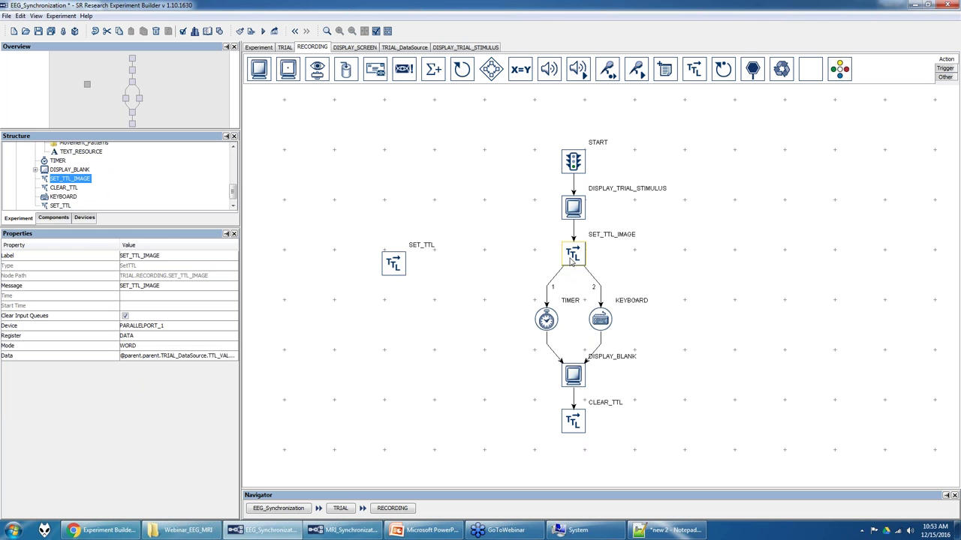
pyautogui.click(405, 48)
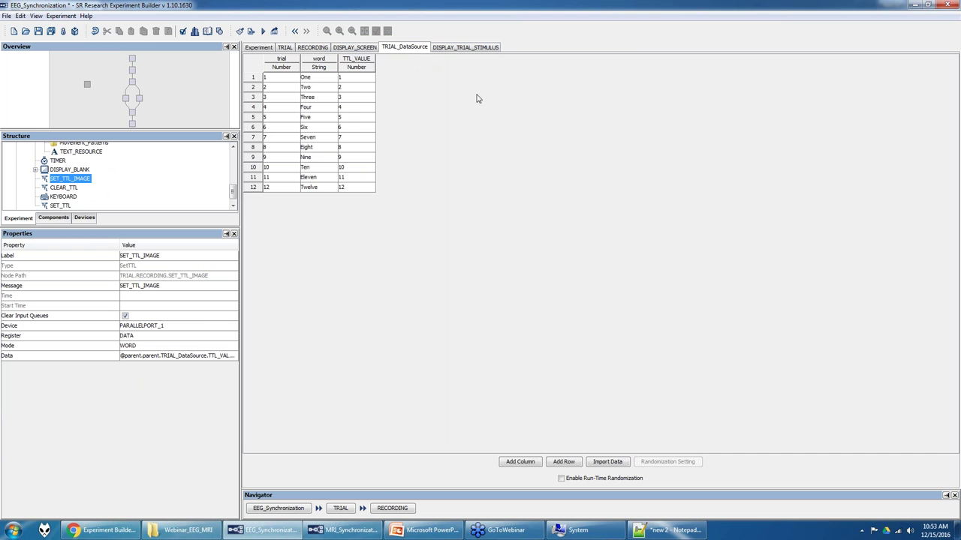
pyautogui.click(313, 48)
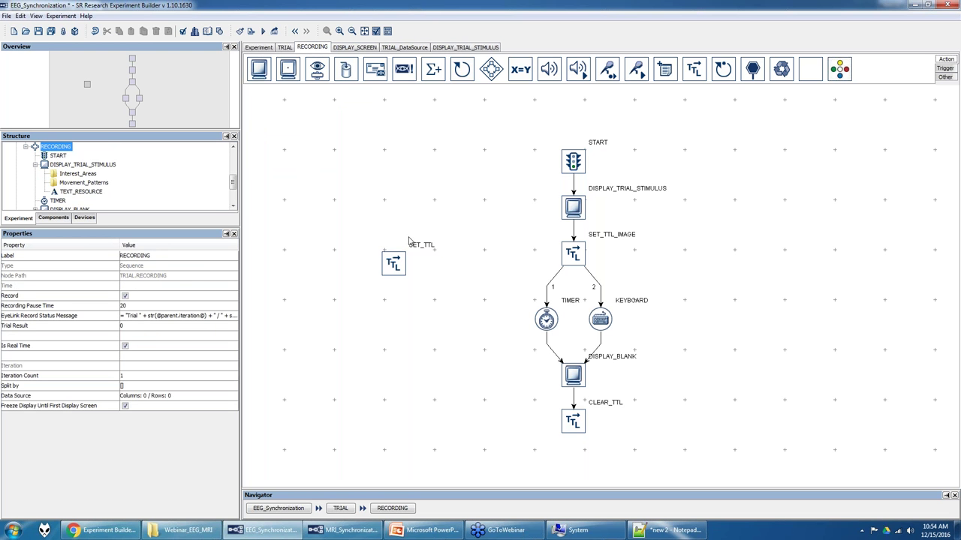
# Step: Delete the unconnected SET_TTL node and recheck SET_TTL_IMAGE's properties
pyautogui.click(396, 262)
pyautogui.press('Delete')
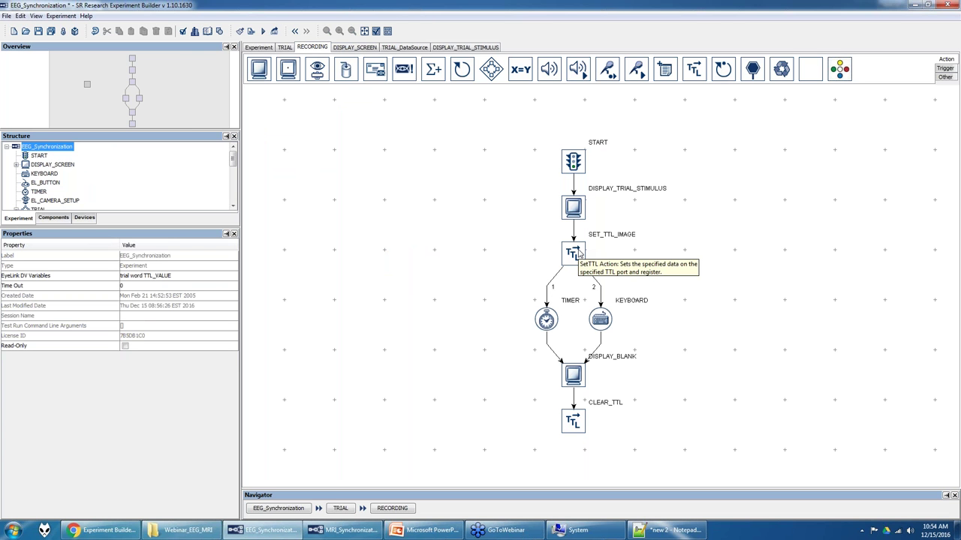
pyautogui.click(575, 254)
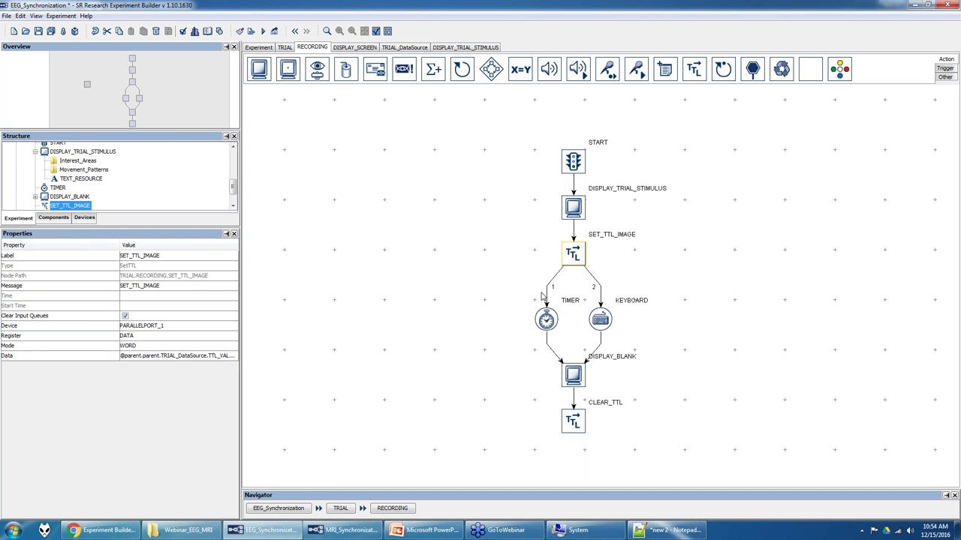
# Step: Review the TIMER, KEYBOARD, DISPLAY_BLANK and CLEAR_TTL nodes of the RECORDING flow
pyautogui.click(545, 320)
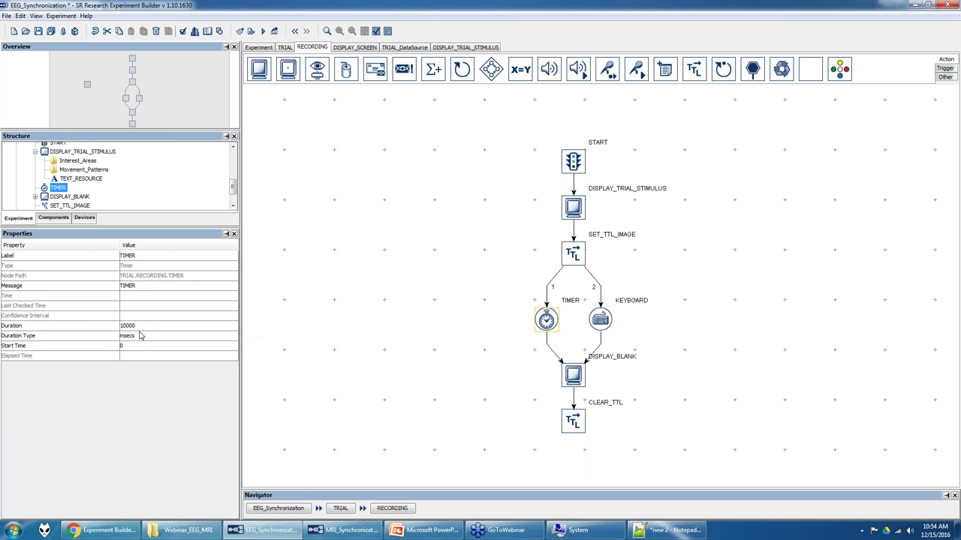
pyautogui.click(596, 320)
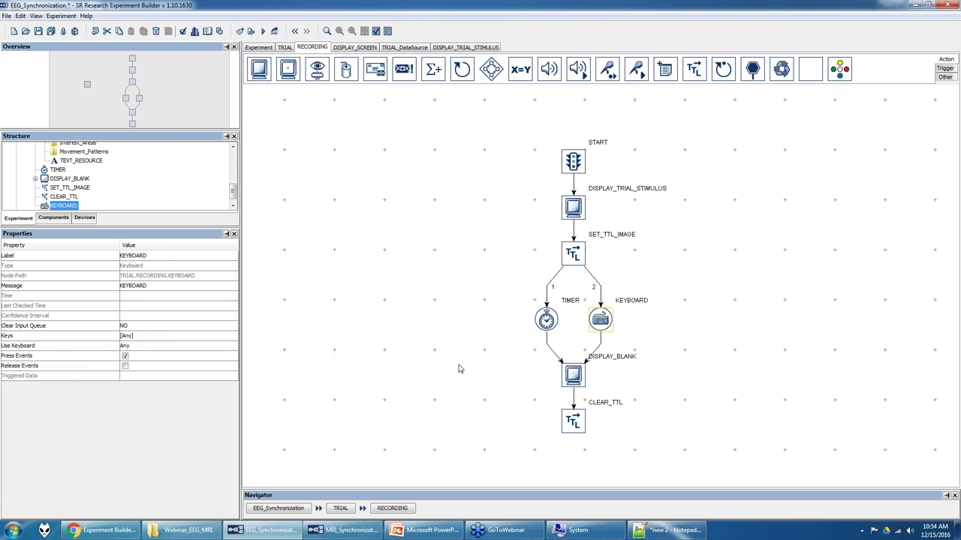
pyautogui.click(570, 374)
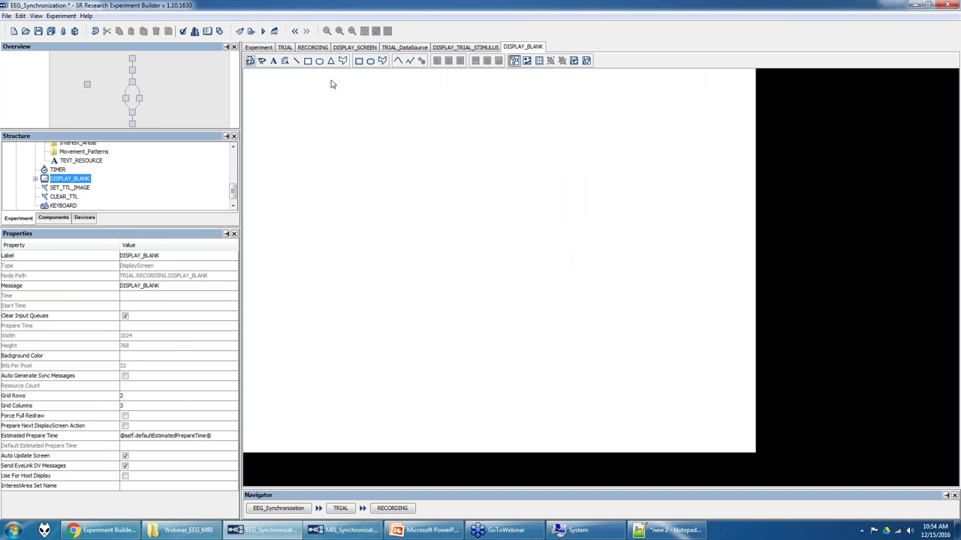
pyautogui.click(312, 48)
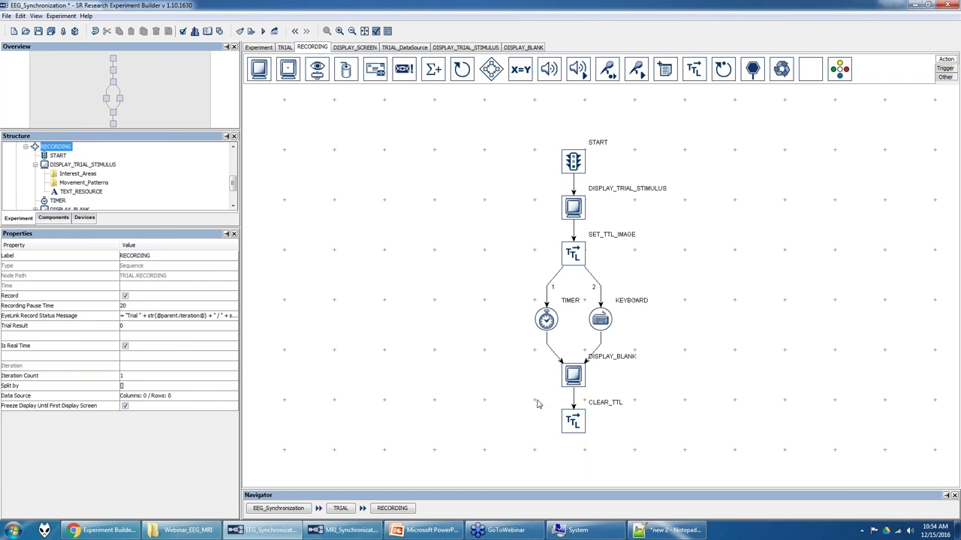
pyautogui.click(576, 429)
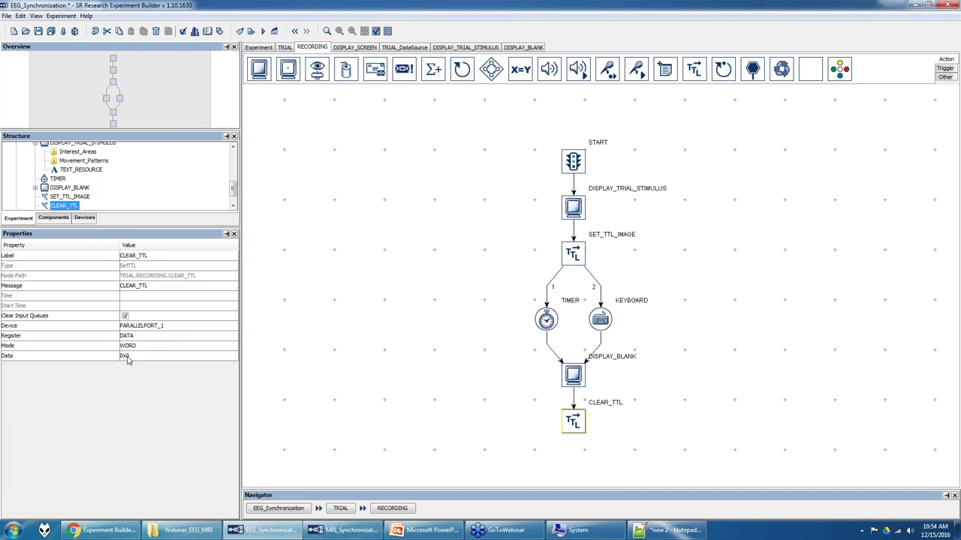
pyautogui.click(679, 531)
# Step: Type 000000000 on a new line below the ones in the new 2 note and select it
pyautogui.press('Return')
pyautogui.press('Return')
pyautogui.press('Return')
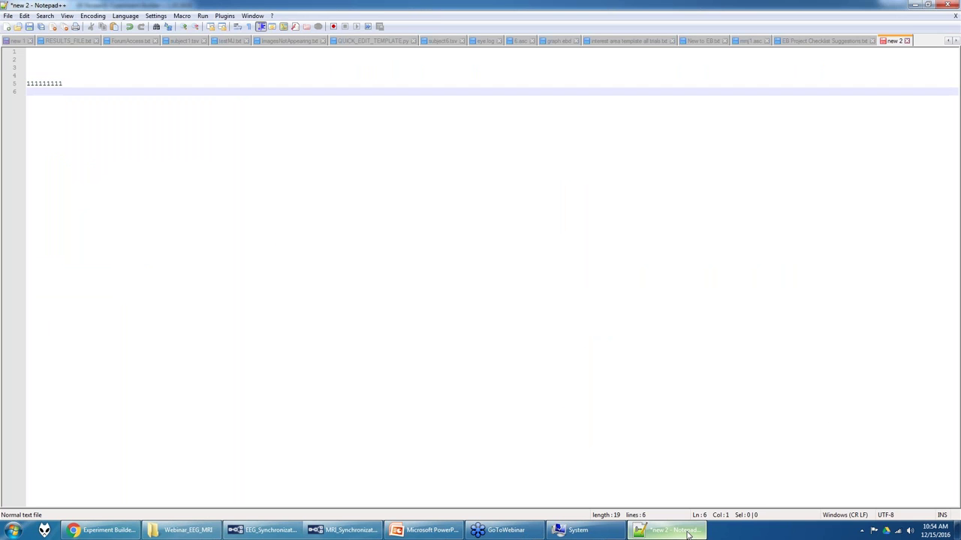
pyautogui.write('00000000')
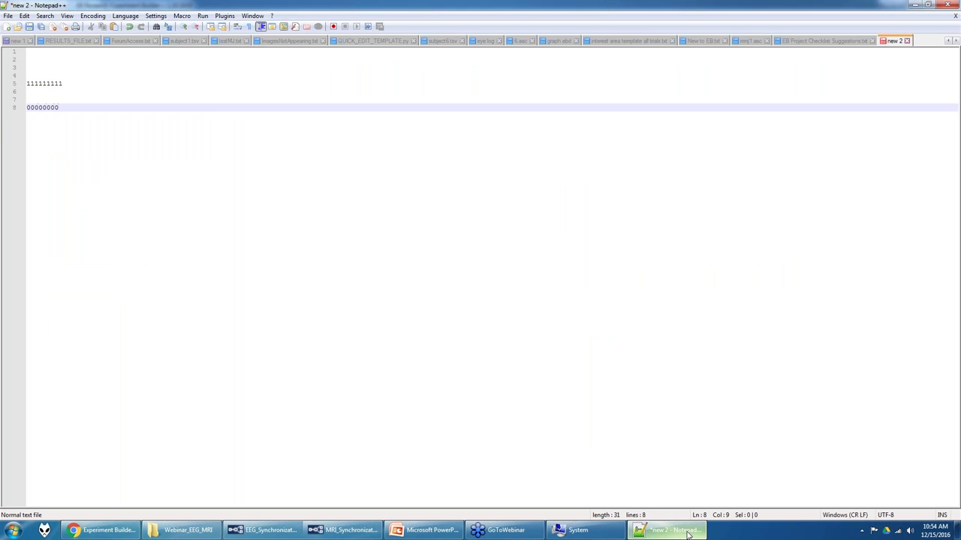
pyautogui.write('0')
pyautogui.press('Return')
pyautogui.press('Return')
pyautogui.press('Return')
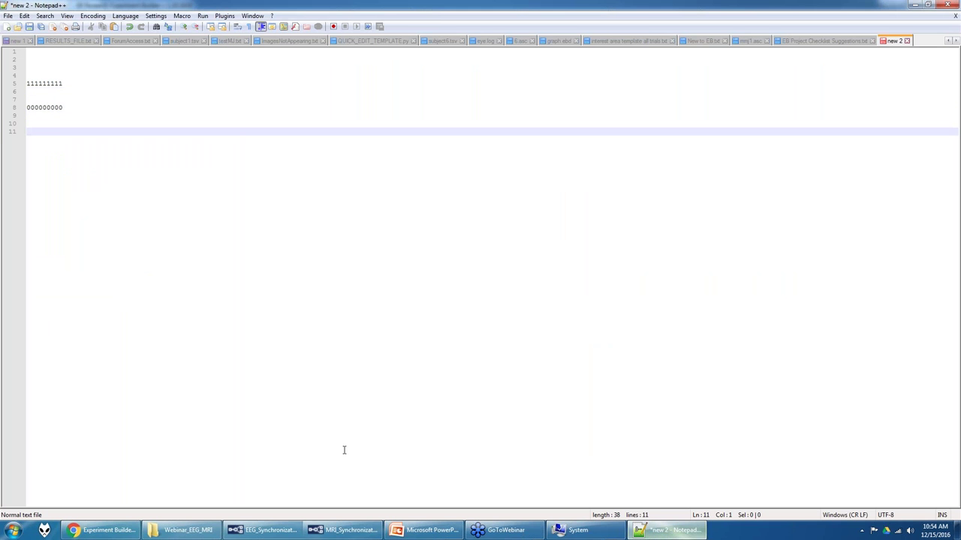
pyautogui.doubleClick(50, 107)
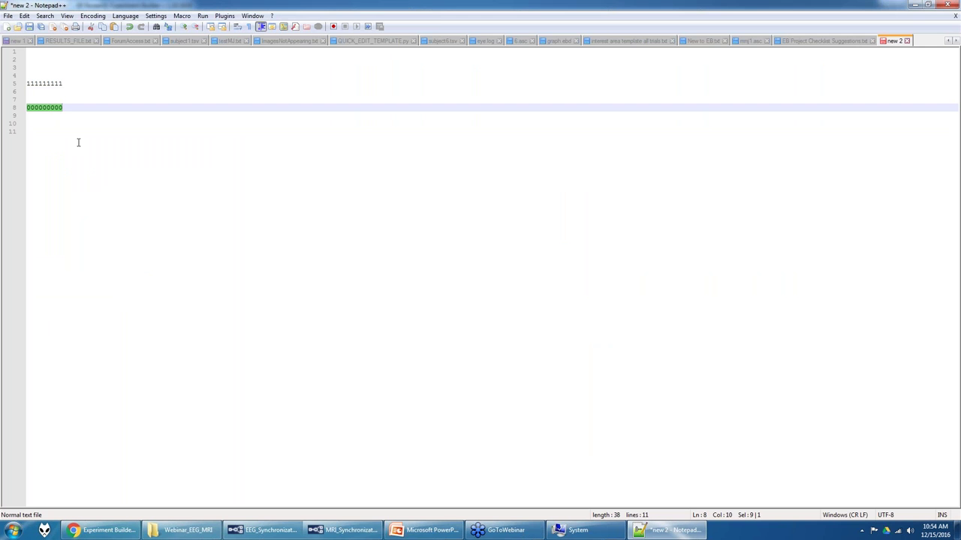
pyautogui.moveTo(285, 534)
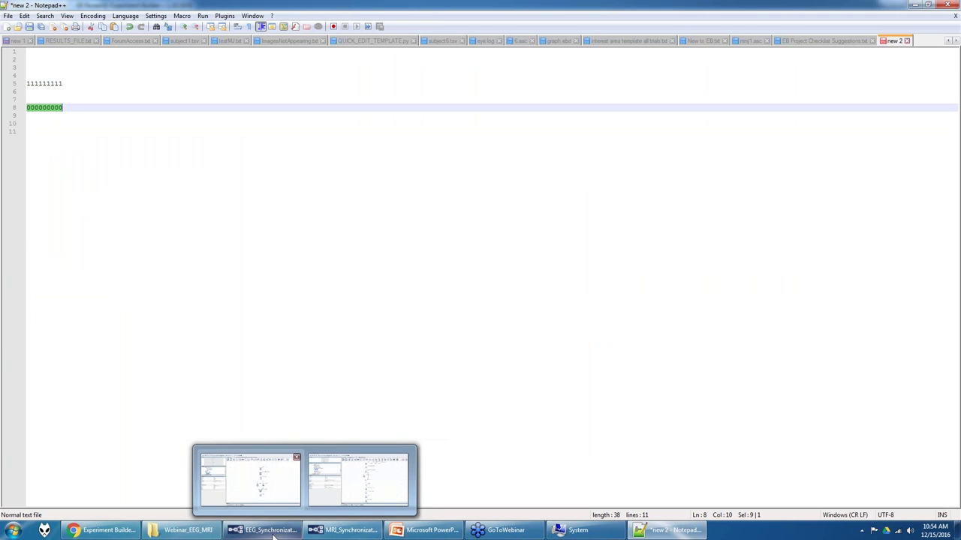
# Step: Return to EEG_Synchronization and box-select the TIMER and KEYBOARD nodes
pyautogui.click(259, 479)
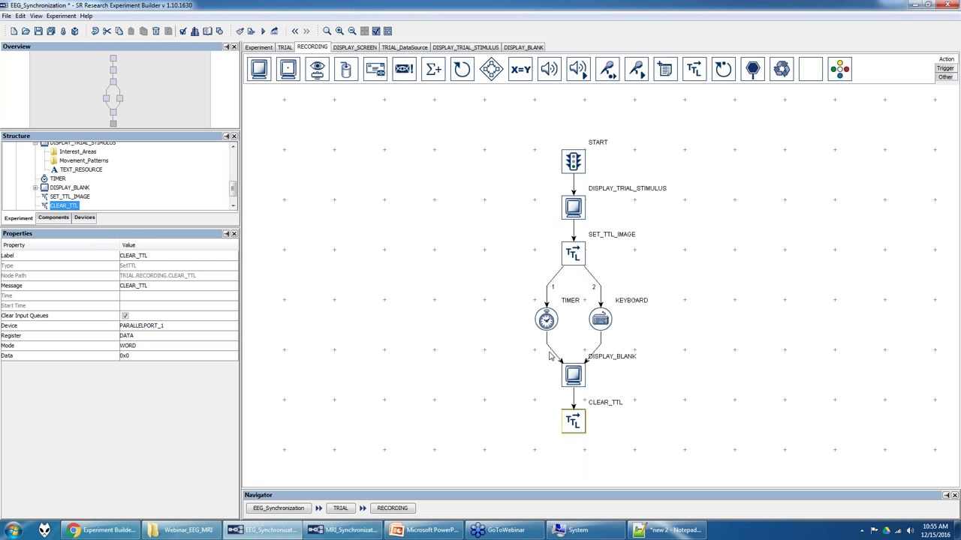
pyautogui.moveTo(514, 300); pyautogui.dragTo(662, 338)
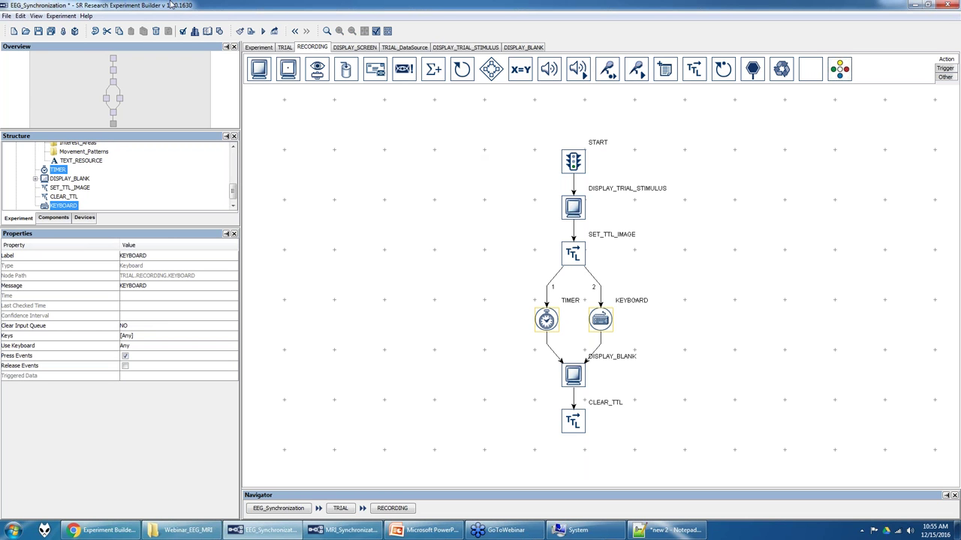
pyautogui.click(6, 16)
# Step: Save a copy of the experiment as the Test project
pyautogui.click(22, 100)
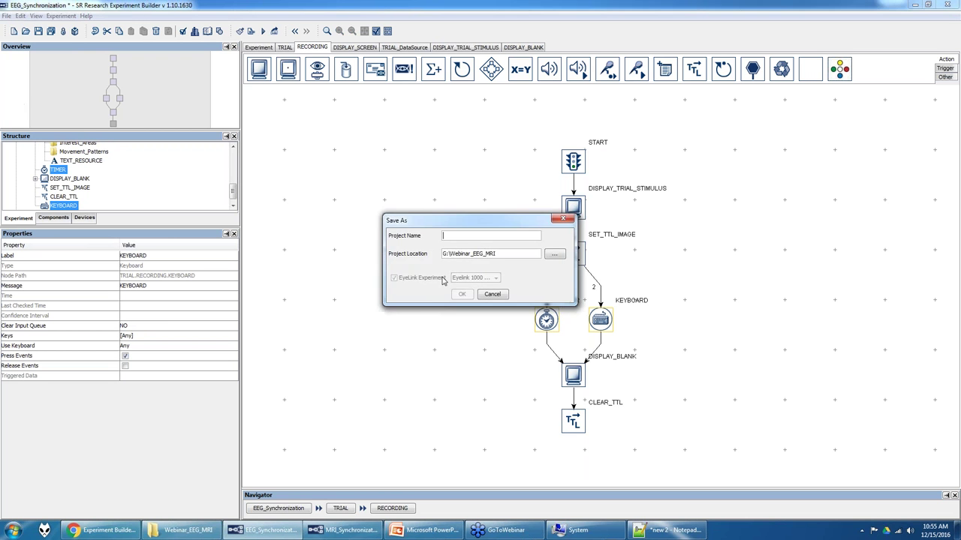
pyautogui.write('TEs')
pyautogui.click(465, 295)
pyautogui.click(479, 277)
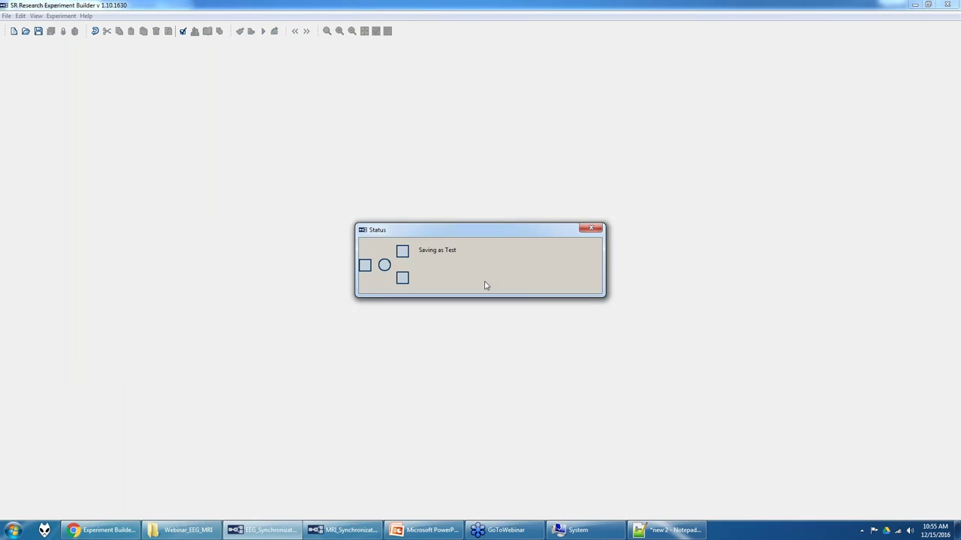
# Step: In RECORDING, delete the TIMER-to-DISPLAY_BLANK link and the KEYBOARD node
pyautogui.doubleClick(573, 412)
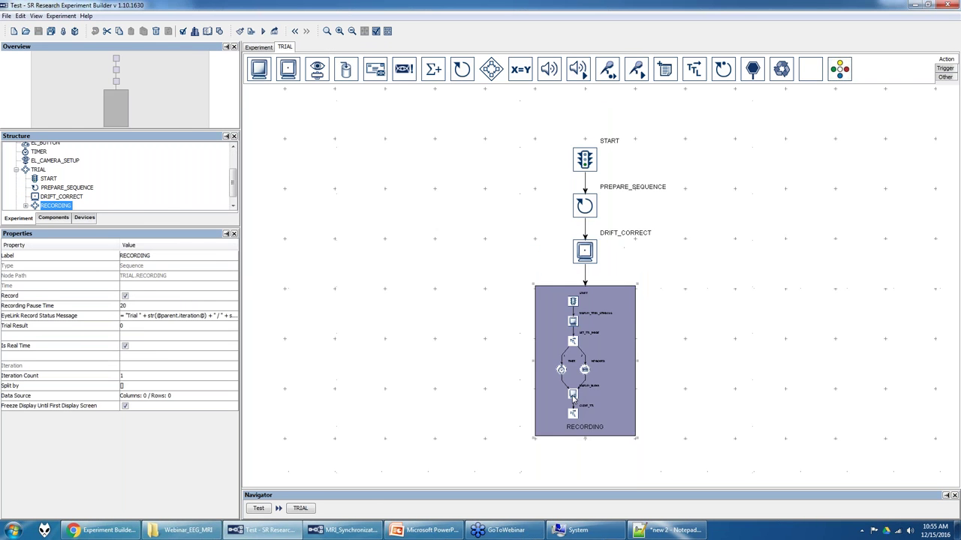
pyautogui.rightClick(552, 356)
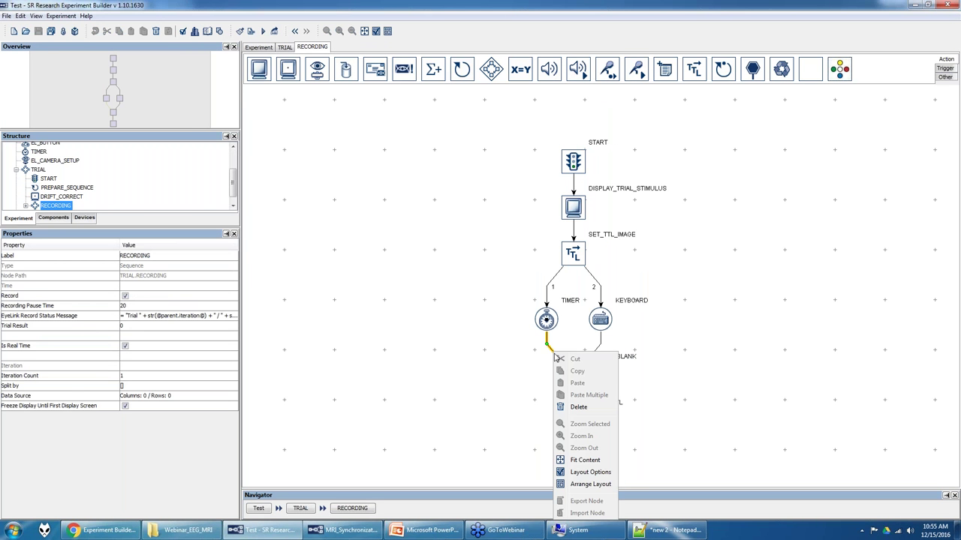
pyautogui.click(579, 414)
pyautogui.click(599, 321)
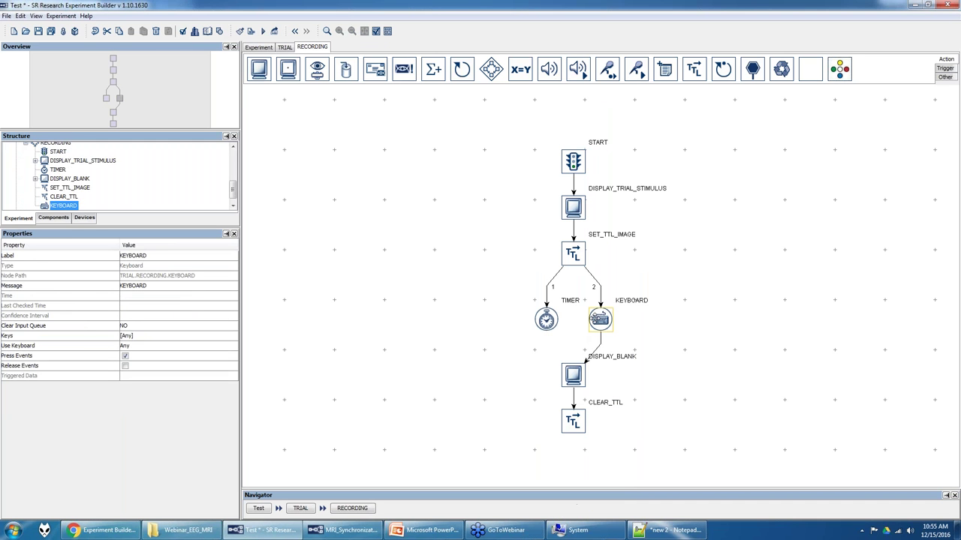
pyautogui.press('Delete')
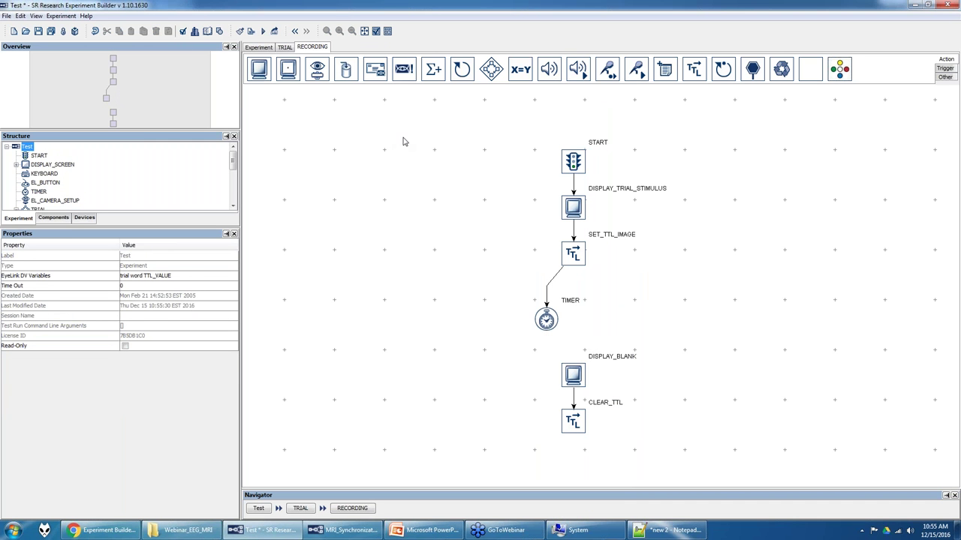
# Step: Set the TIMER's Duration to 1
pyautogui.click(556, 321)
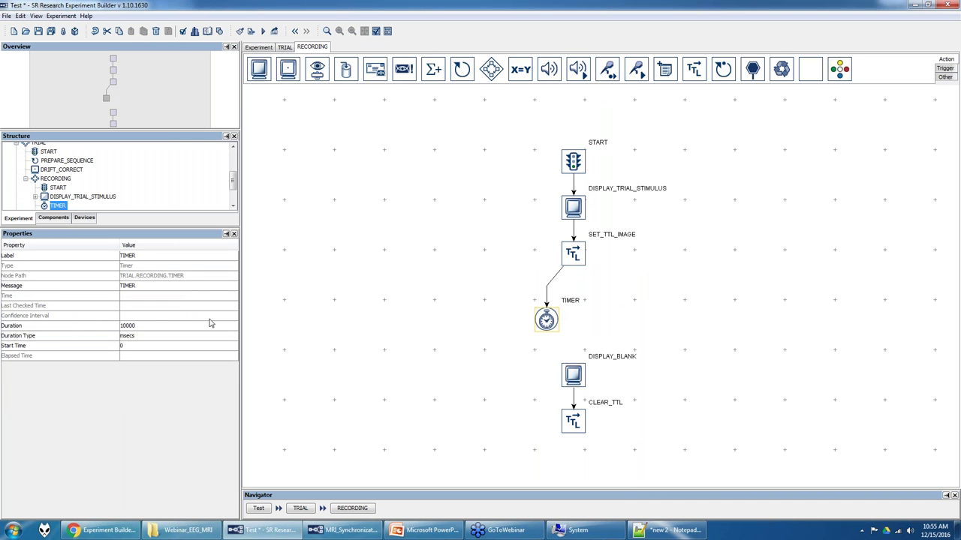
pyautogui.click(155, 326)
pyautogui.write('1')
pyautogui.press('Return')
# Step: Add a SET_TTL node after TIMER, labelled and messaged SET_TTL_OFF, linked to DISPLAY_BLANK
pyautogui.moveTo(694, 69); pyautogui.dragTo(495, 354)
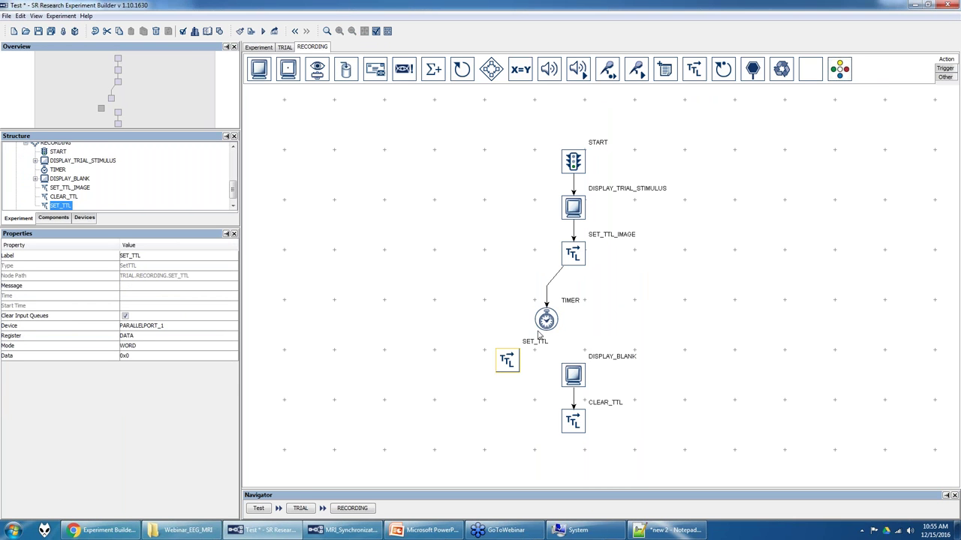
pyautogui.moveTo(546, 321); pyautogui.dragTo(510, 363)
pyautogui.click(511, 363)
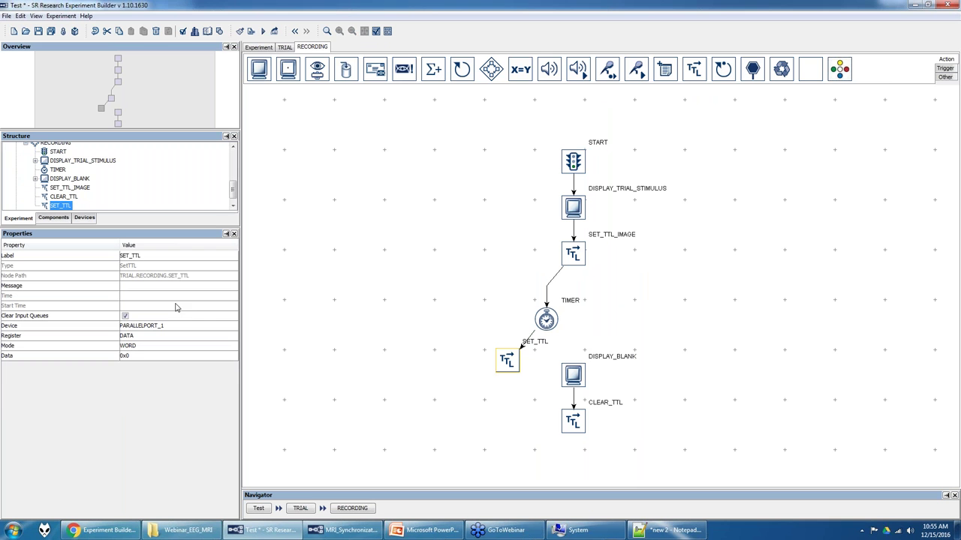
pyautogui.click(143, 256)
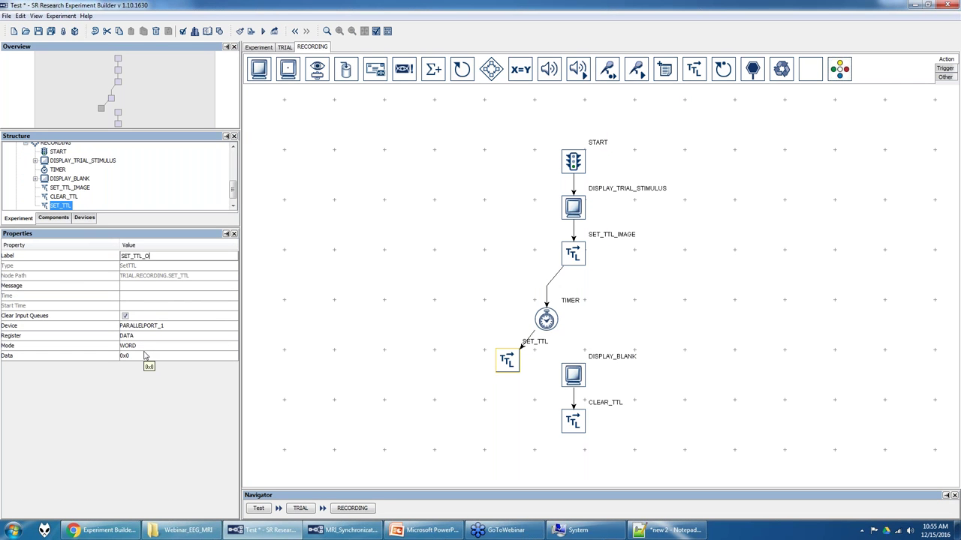
pyautogui.click(148, 286)
pyautogui.write('SET_TTL_OFF')
pyautogui.click(150, 309)
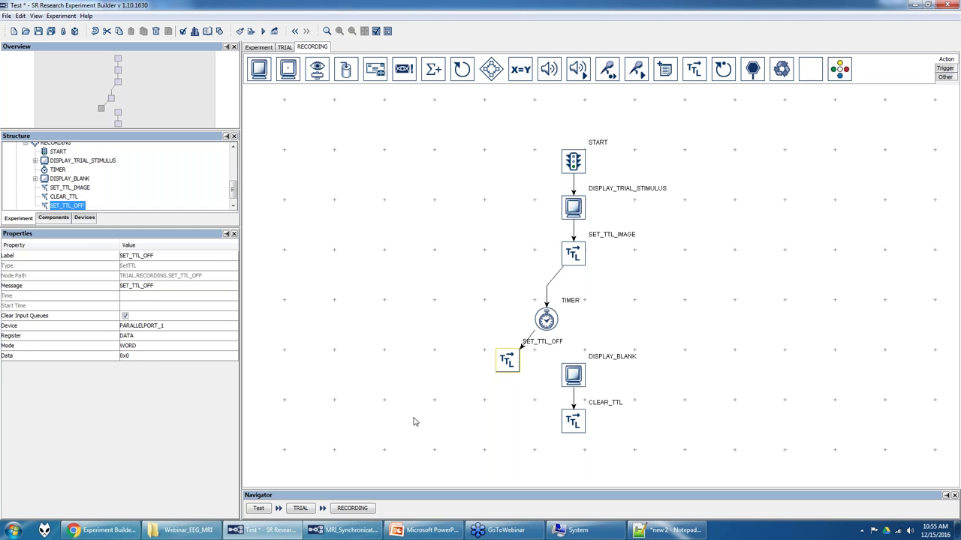
pyautogui.click(525, 367)
pyautogui.moveTo(525, 366); pyautogui.dragTo(570, 375)
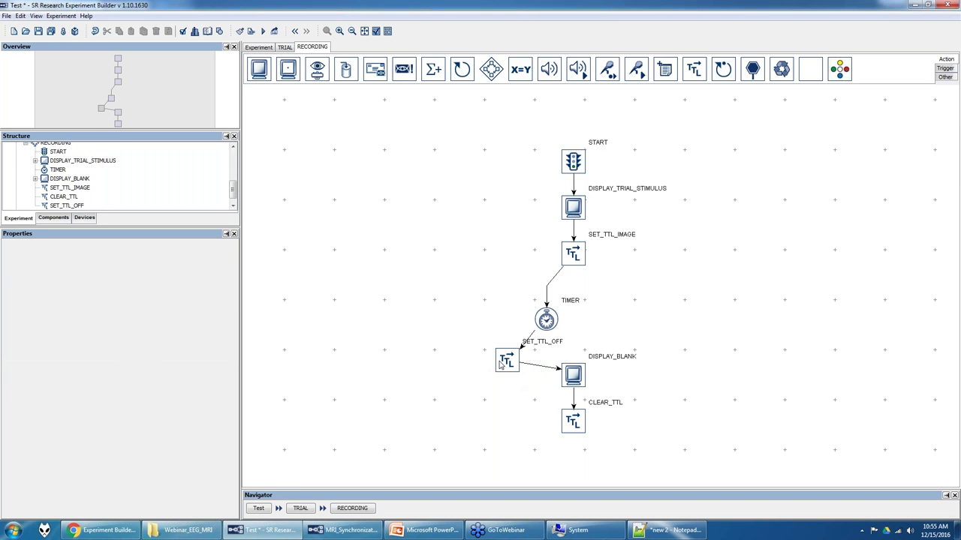
# Step: Remove the link from SET_TTL_OFF to DISPLAY_BLANK
pyautogui.click(505, 362)
pyautogui.click(551, 329)
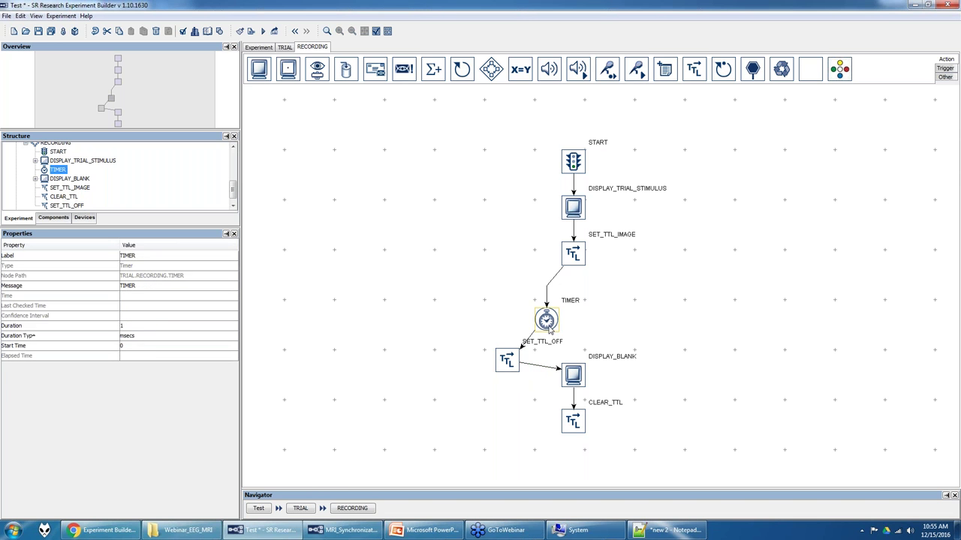
pyautogui.click(517, 363)
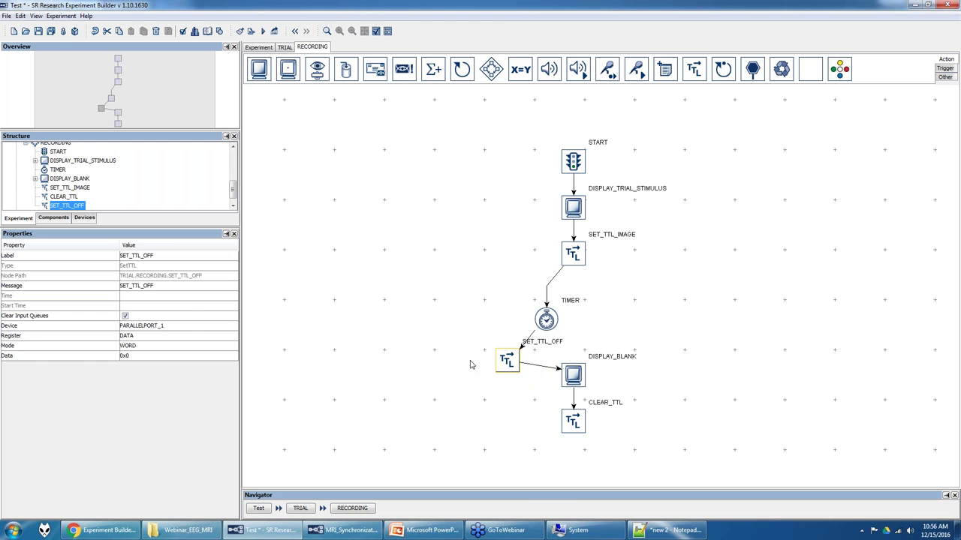
pyautogui.rightClick(544, 367)
pyautogui.click(567, 422)
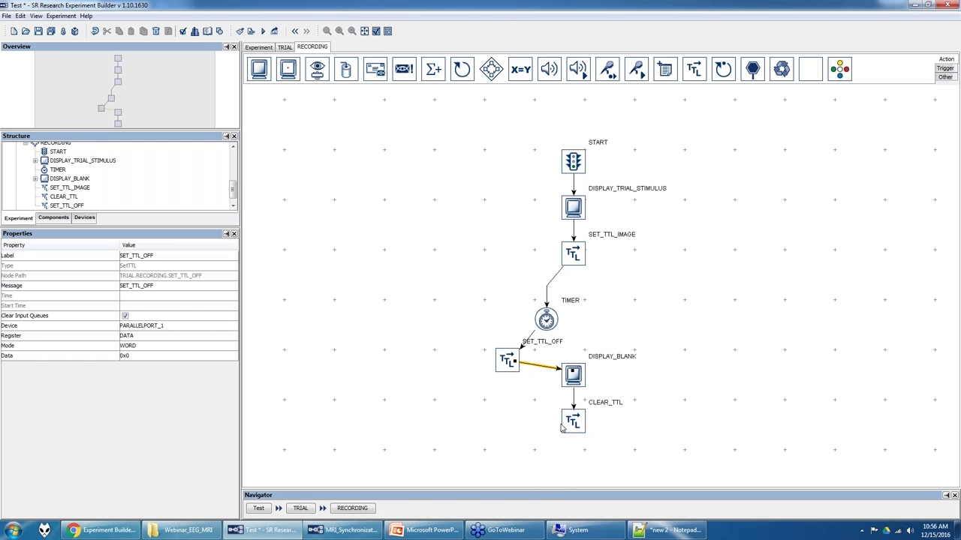
# Step: Insert a KEYBOARD trigger between SET_TTL_OFF and DISPLAY_BLANK and arrange the layout
pyautogui.click(944, 68)
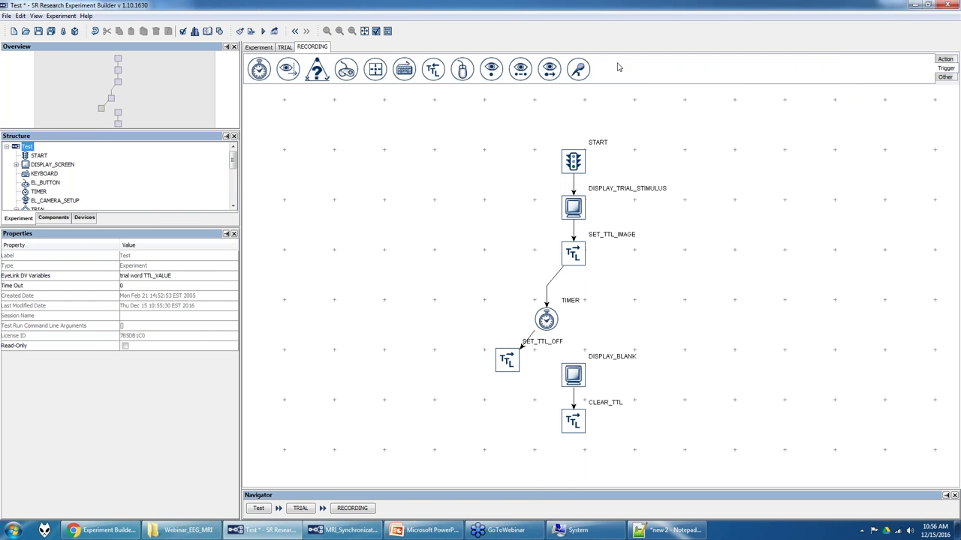
pyautogui.moveTo(411, 69); pyautogui.dragTo(468, 407)
pyautogui.moveTo(506, 364); pyautogui.dragTo(476, 411)
pyautogui.moveTo(476, 411)
pyautogui.mouseDown()
pyautogui.moveTo(550, 398)
pyautogui.moveTo(571, 379)
pyautogui.mouseUp()
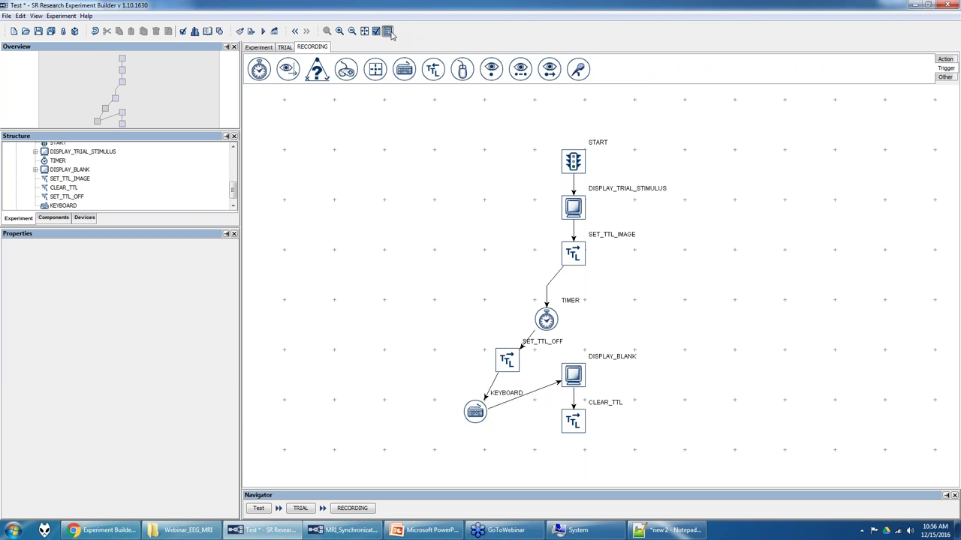
pyautogui.click(388, 31)
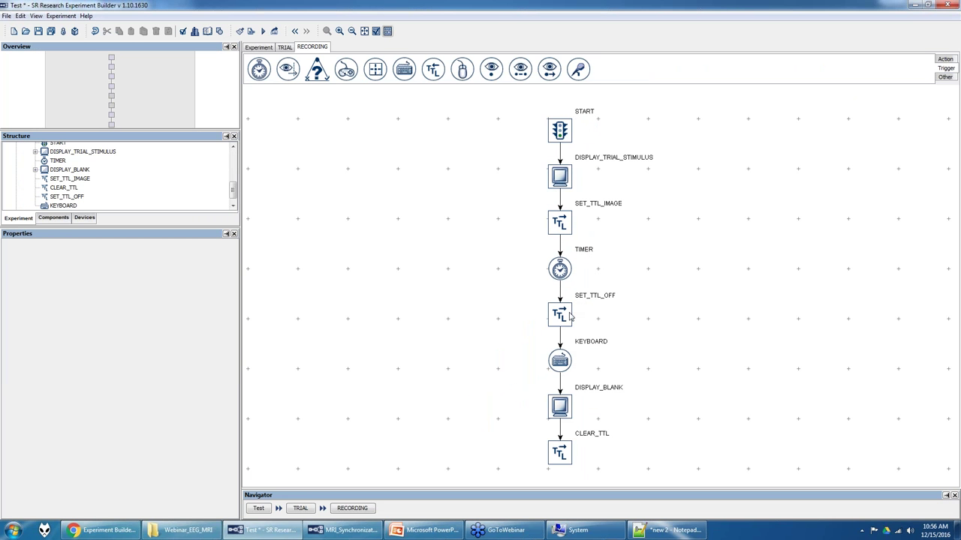
# Step: Delete the CLEAR_TTL node from the Test RECORDING flow
pyautogui.click(562, 451)
pyautogui.rightClick(563, 451)
pyautogui.click(578, 426)
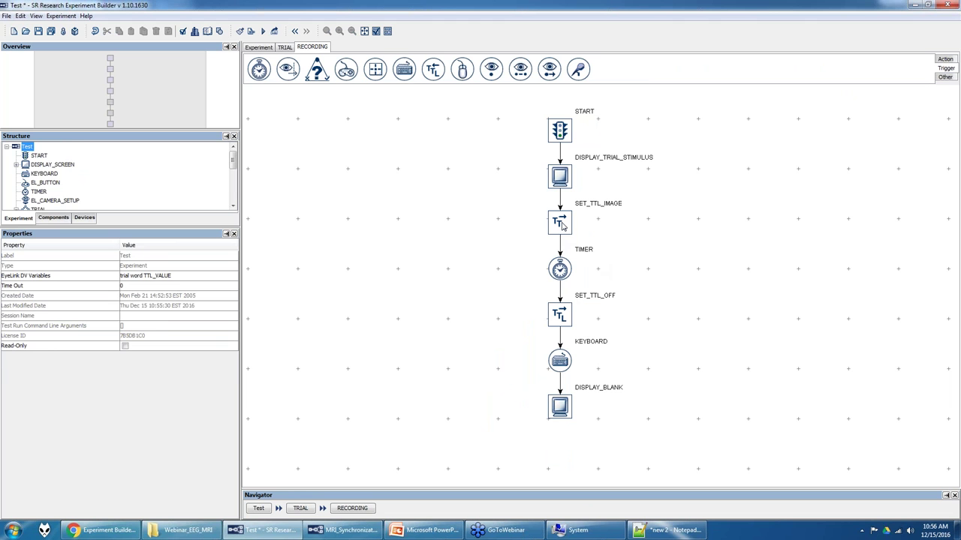
# Step: Set the TIMER's Duration to 20 msecs
pyautogui.click(559, 268)
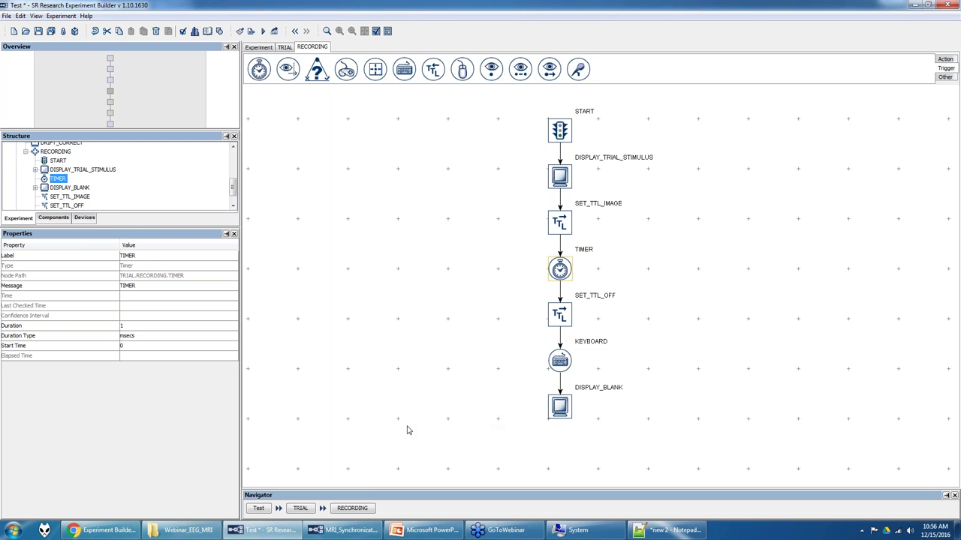
pyautogui.click(147, 328)
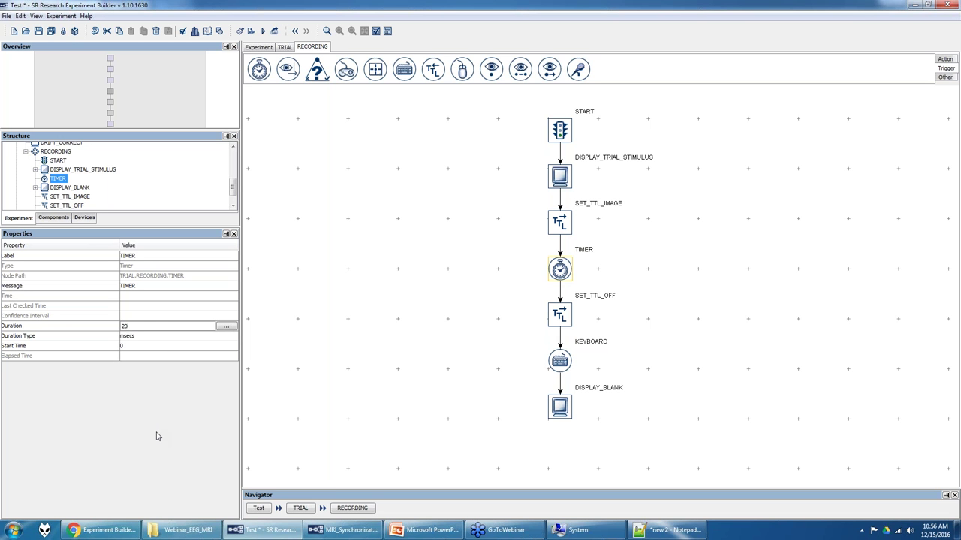
pyautogui.write('20')
pyautogui.press('Return')
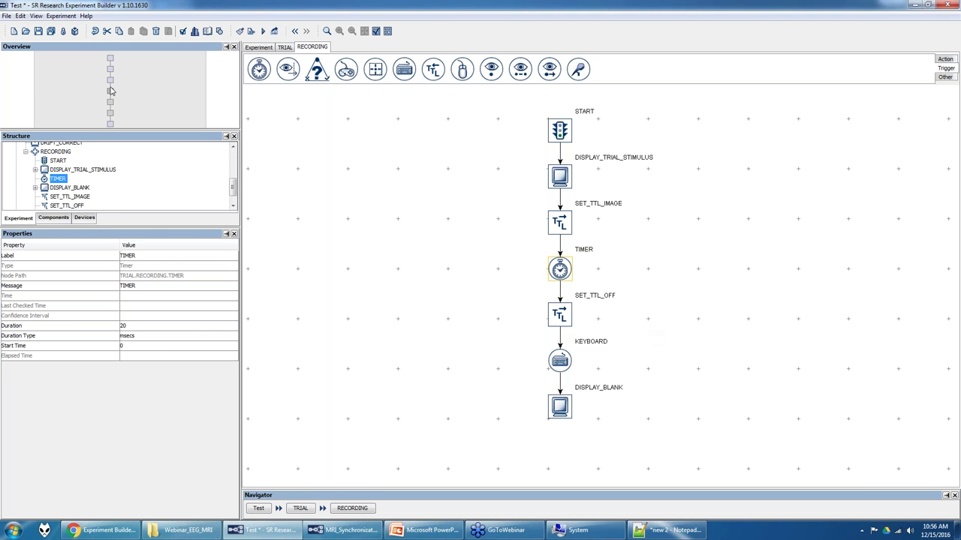
# Step: Open EEG_Synchronization/graph.ebd without saving changes to Test
pyautogui.click(7, 15)
pyautogui.click(19, 41)
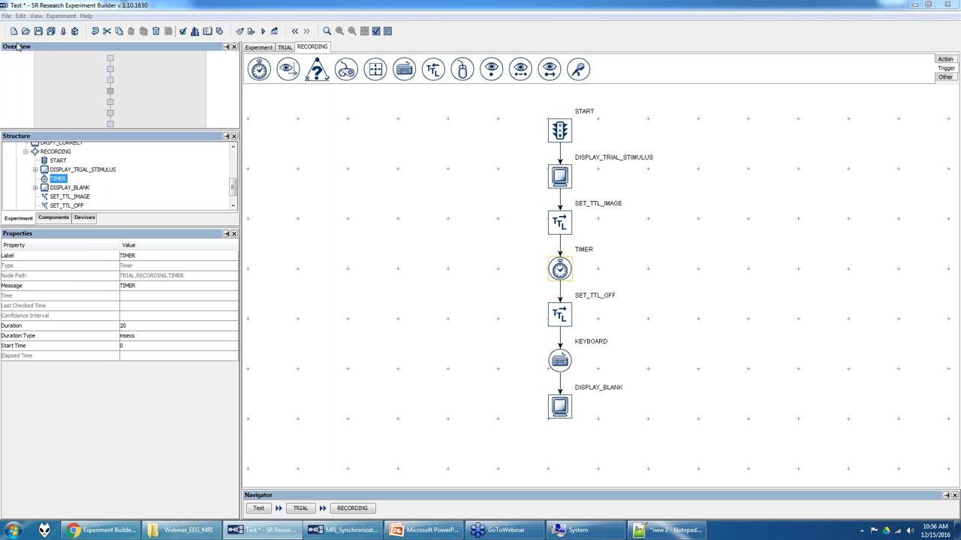
pyautogui.click(478, 276)
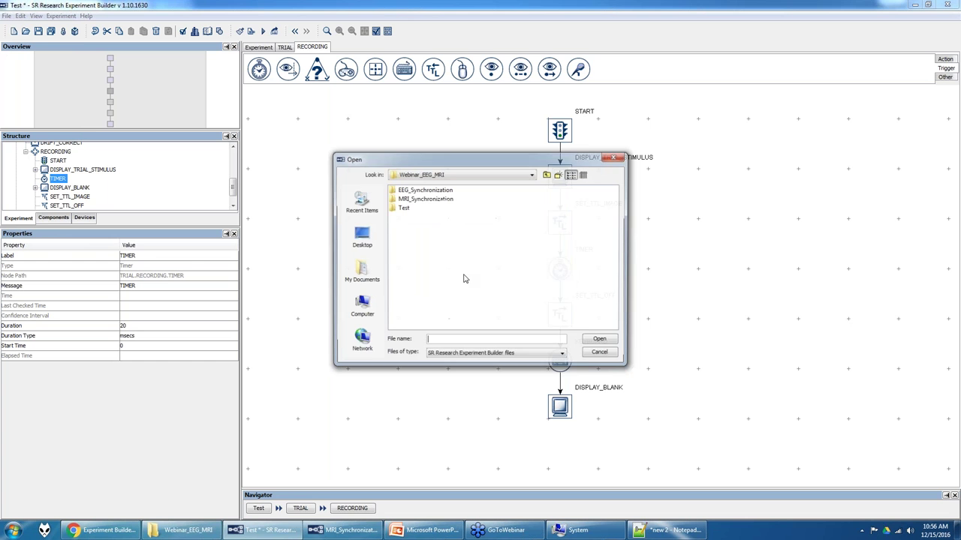
pyautogui.doubleClick(420, 192)
pyautogui.doubleClick(411, 224)
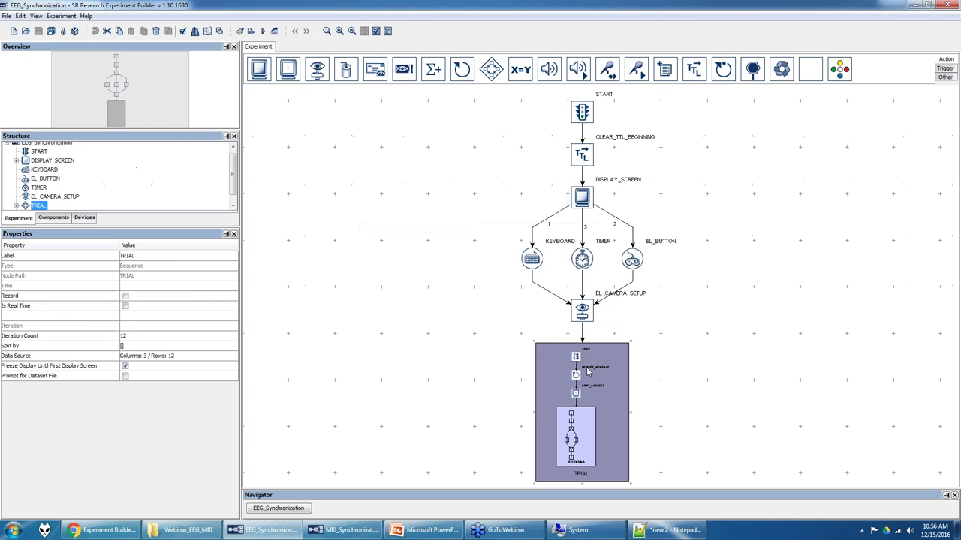
# Step: Open the TRIAL and RECORDING sequences and inspect SET_TTL_IMAGE and CLEAR_TTL
pyautogui.doubleClick(588, 372)
pyautogui.click(589, 372)
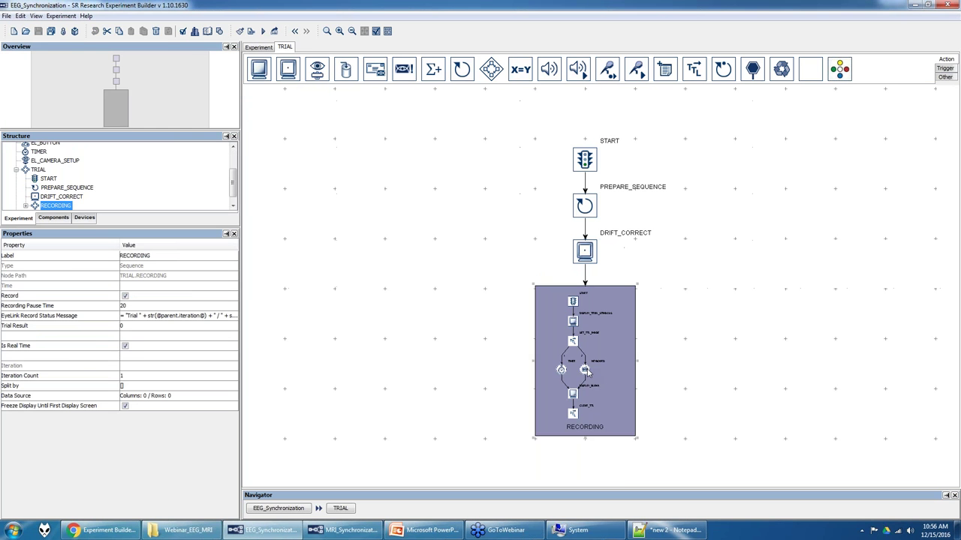
pyautogui.doubleClick(589, 372)
pyautogui.click(565, 259)
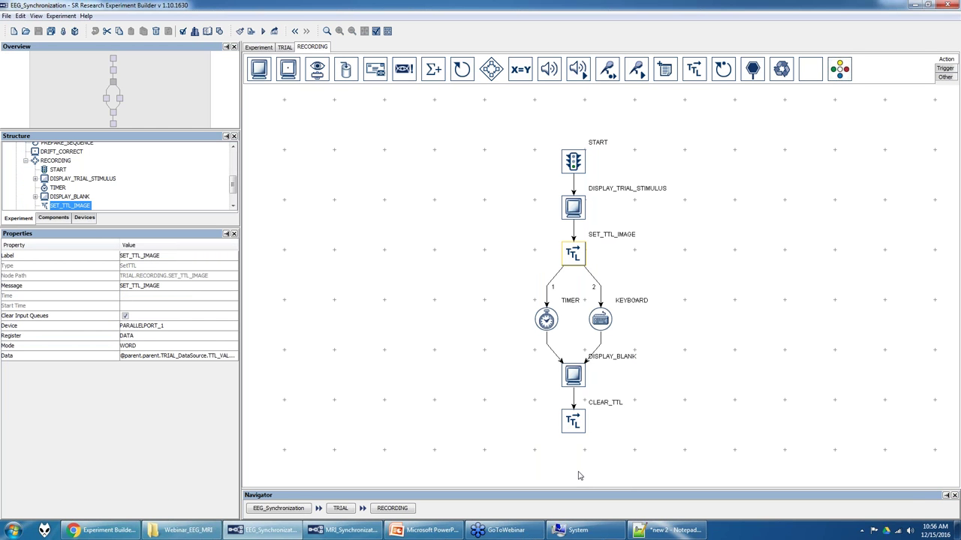
pyautogui.click(574, 422)
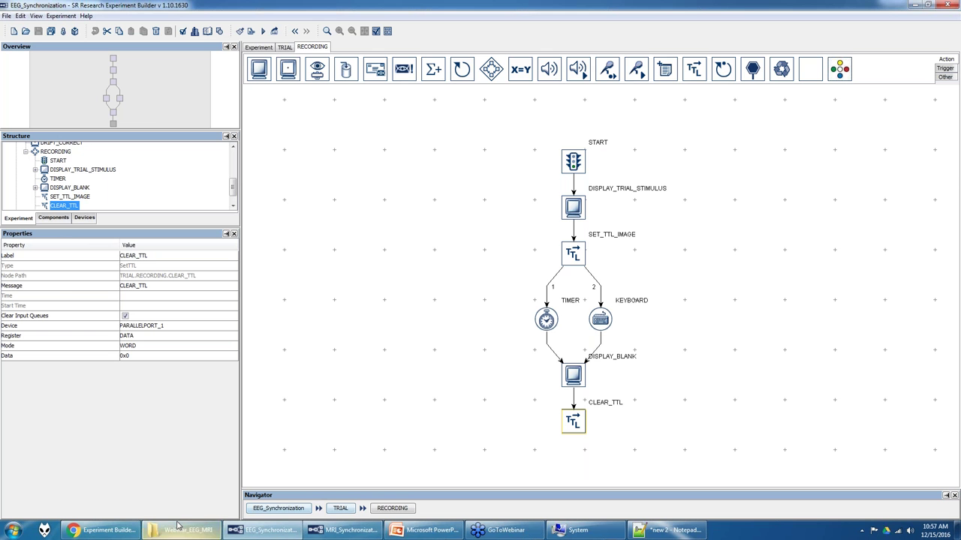
# Step: Run the PowerPoint slide show from the current slide to the MRI_Synchronization Example slide
pyautogui.click(427, 529)
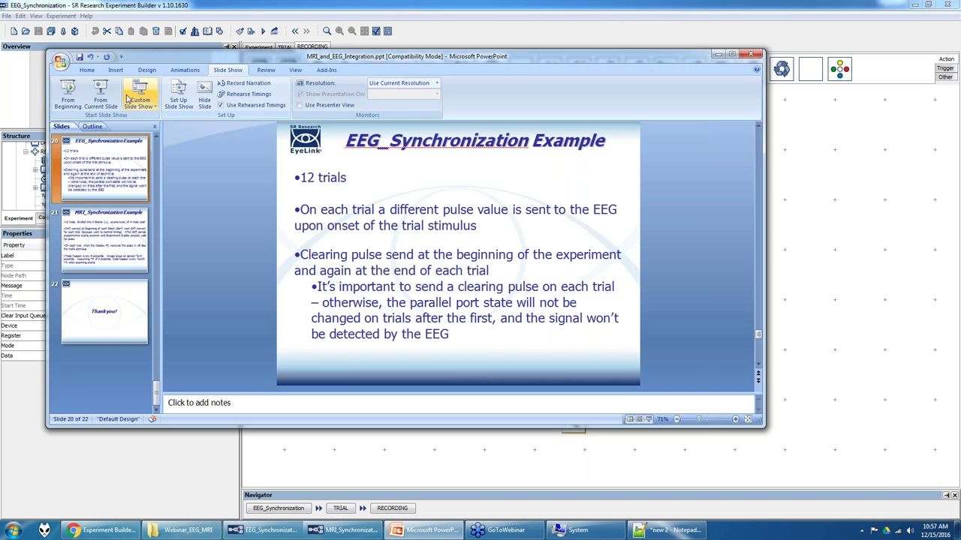
pyautogui.click(101, 94)
pyautogui.press('Right')
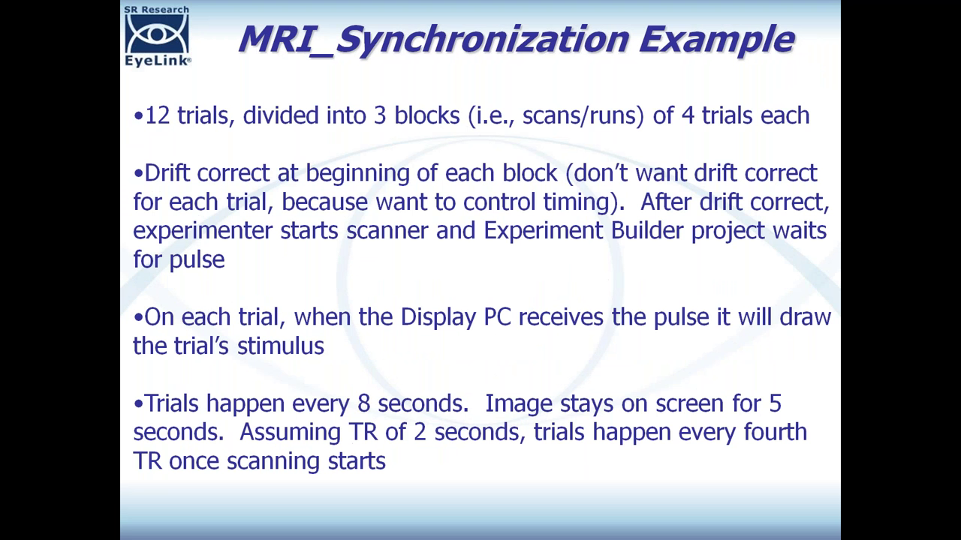
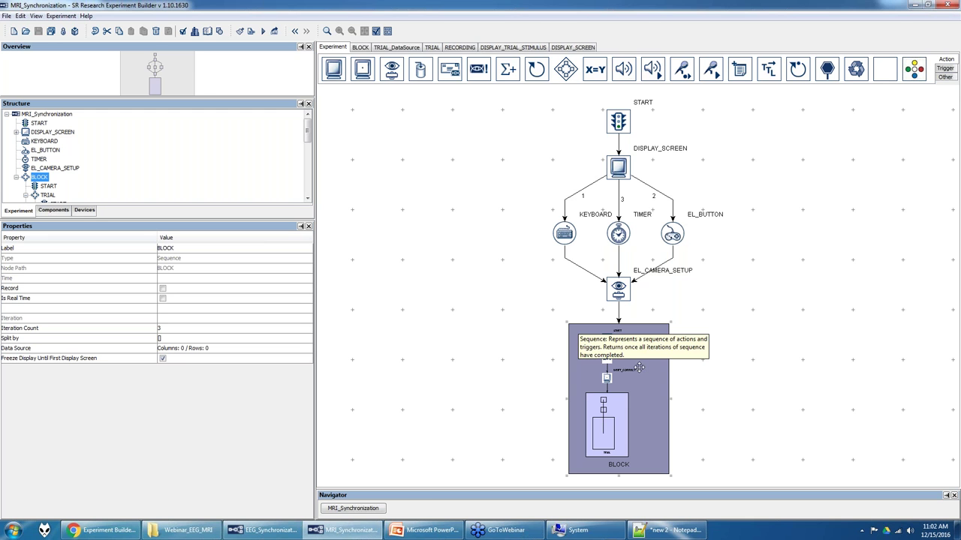
# Step: Open the BLOCK sequence, then the TRIAL sequence inside it, to review their contents
pyautogui.doubleClick(639, 371)
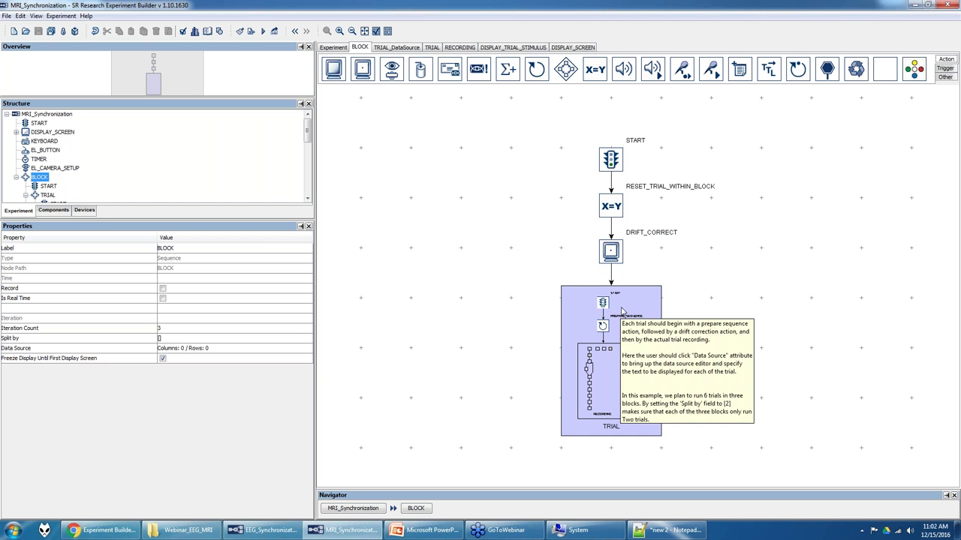
pyautogui.click(620, 313)
pyautogui.doubleClick(621, 308)
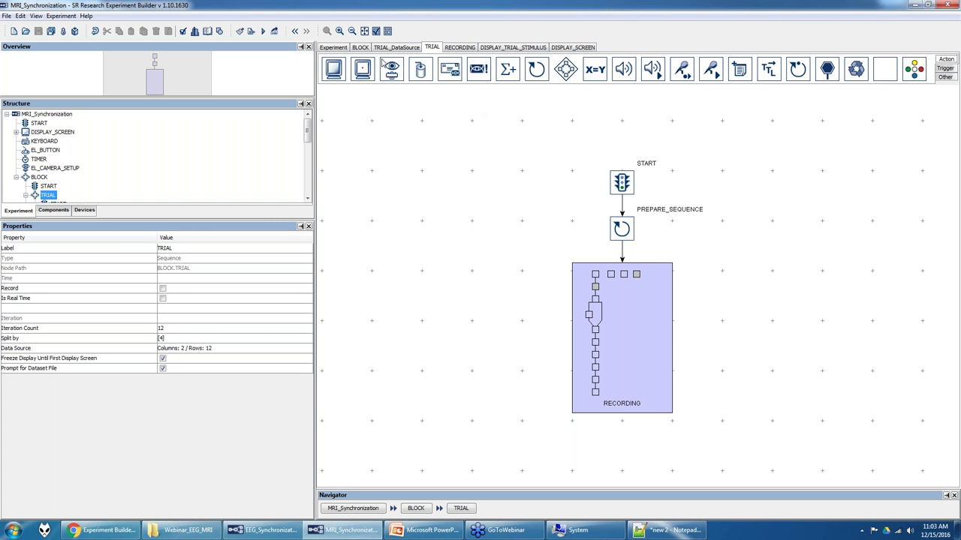
# Step: Return to the BLOCK flow, select TRIAL, and bring the Experiment Builder tutorial page to the front in Chrome
pyautogui.click(361, 48)
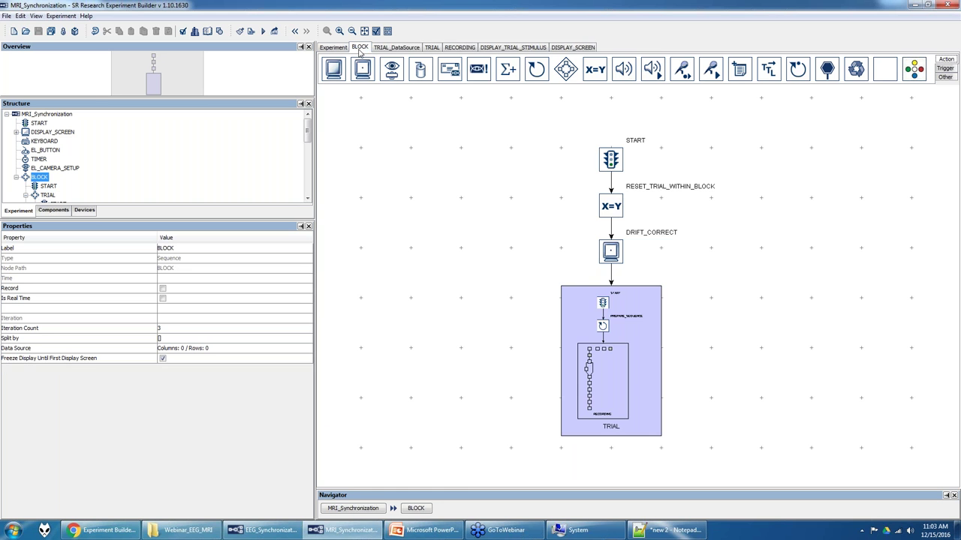
pyautogui.click(589, 345)
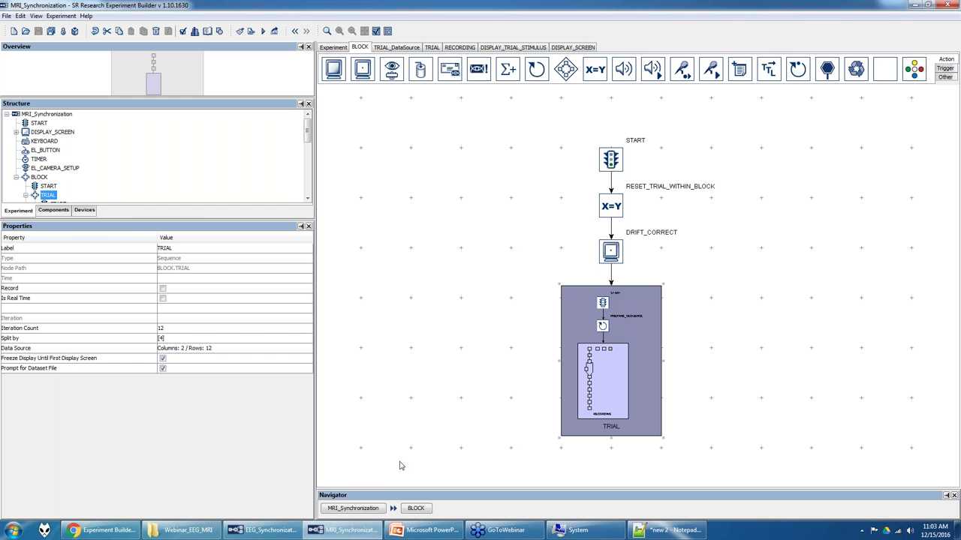
pyautogui.click(105, 530)
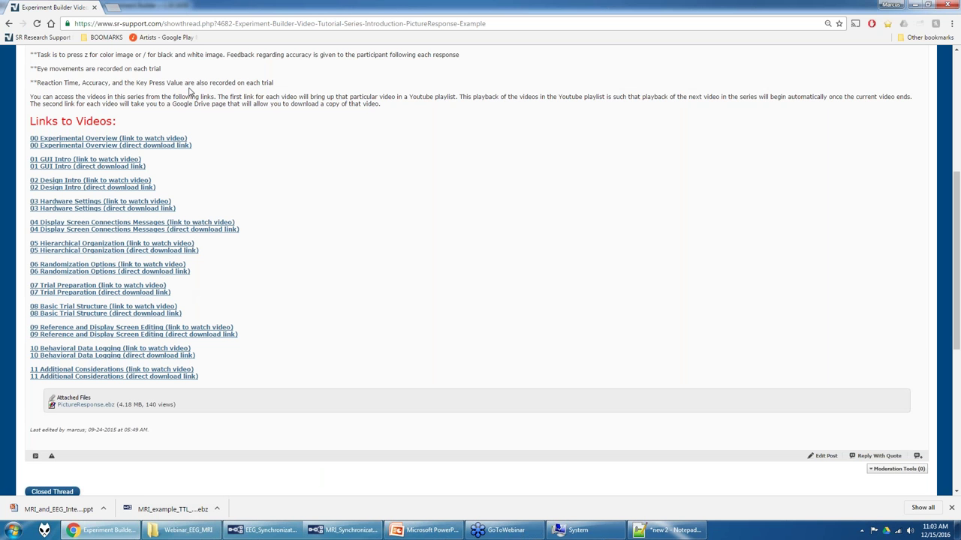
# Step: Scroll through the SR Support tutorial thread, then switch back to the MRI_Synchronization experiment window
pyautogui.scroll(5, 231, 120)
pyautogui.scroll(-3, 230, 120)
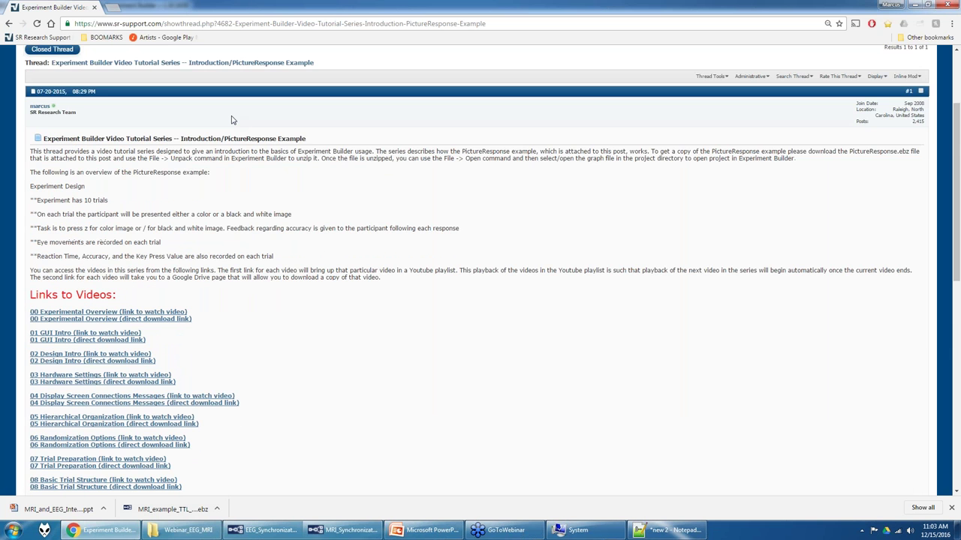
pyautogui.scroll(-3, 223, 120)
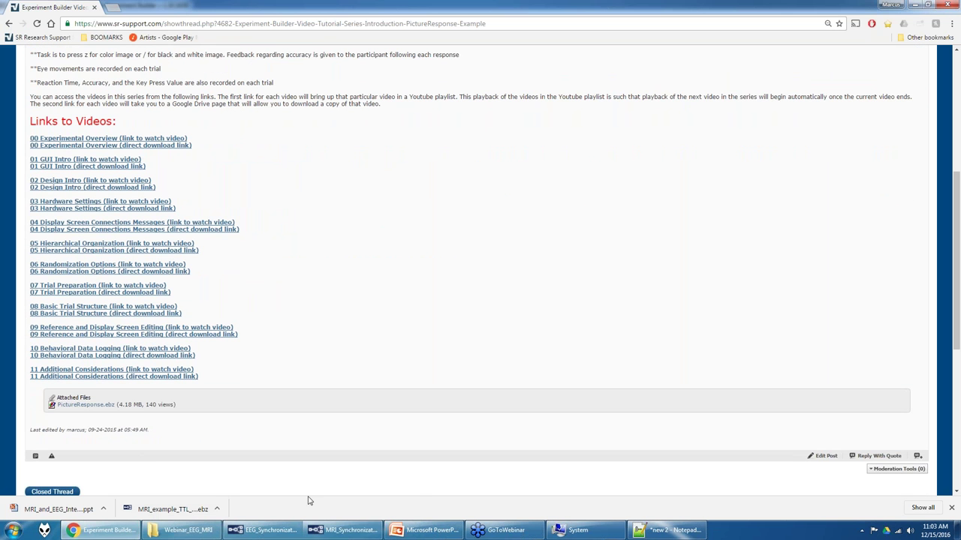
pyautogui.click(346, 533)
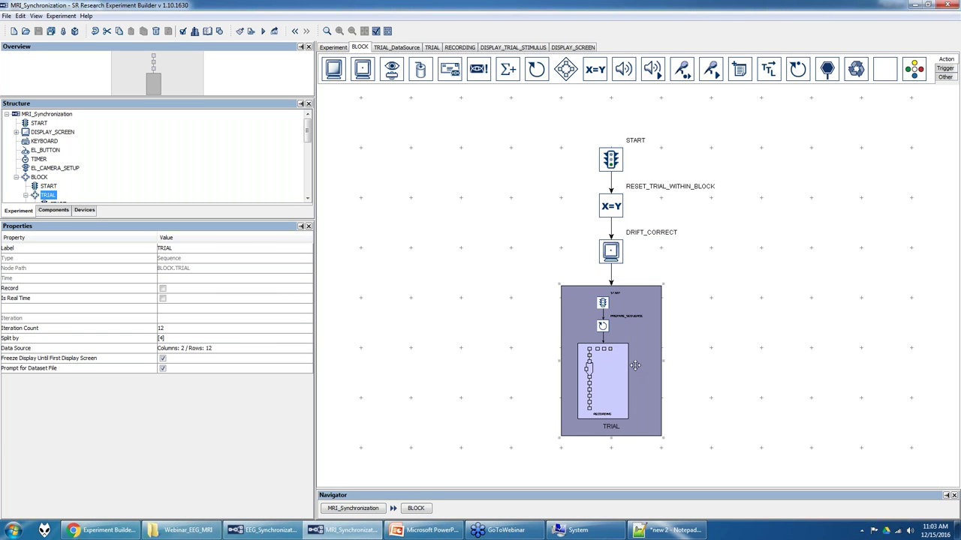
# Step: Open TRIAL then RECORDING and review ADD_TO_TRIAL_COUNTER's attribute-value list
pyautogui.doubleClick(635, 368)
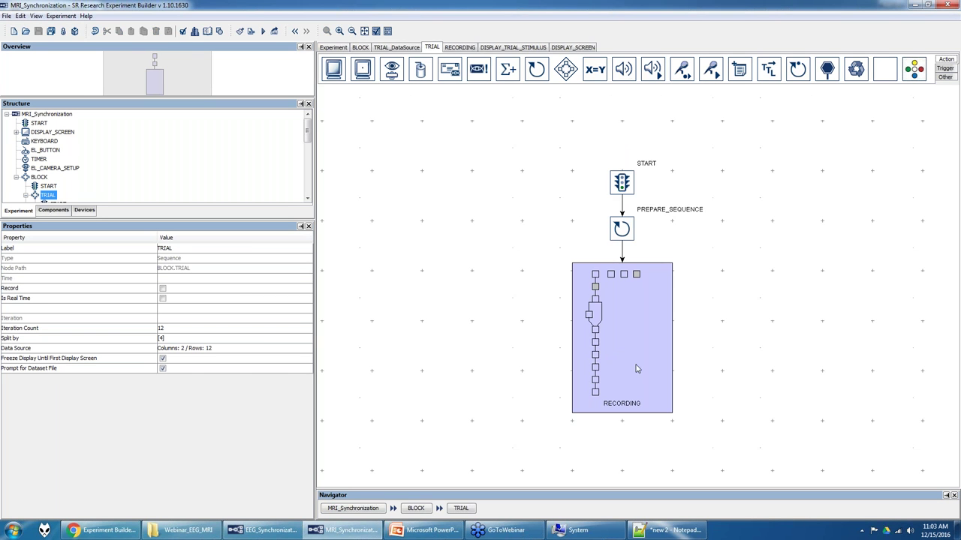
pyautogui.doubleClick(633, 304)
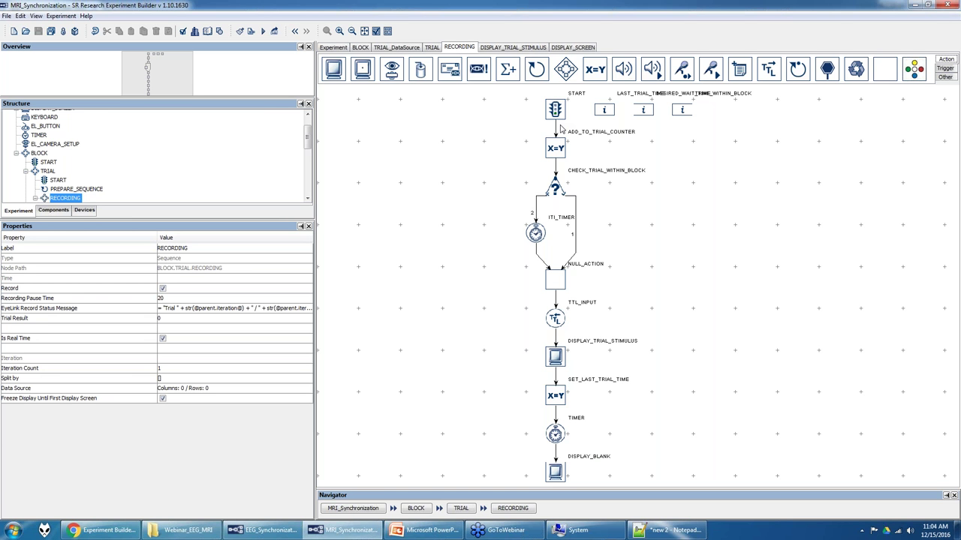
pyautogui.click(556, 148)
pyautogui.click(217, 320)
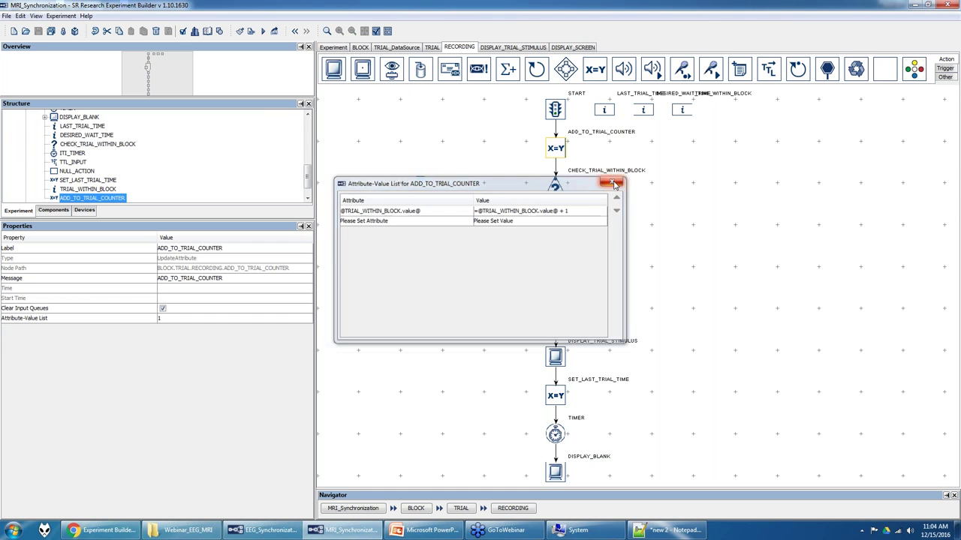
pyautogui.click(613, 181)
# Step: Set the TRIAL_WITHIN_BLOCK variable's Value to 0
pyautogui.click(683, 111)
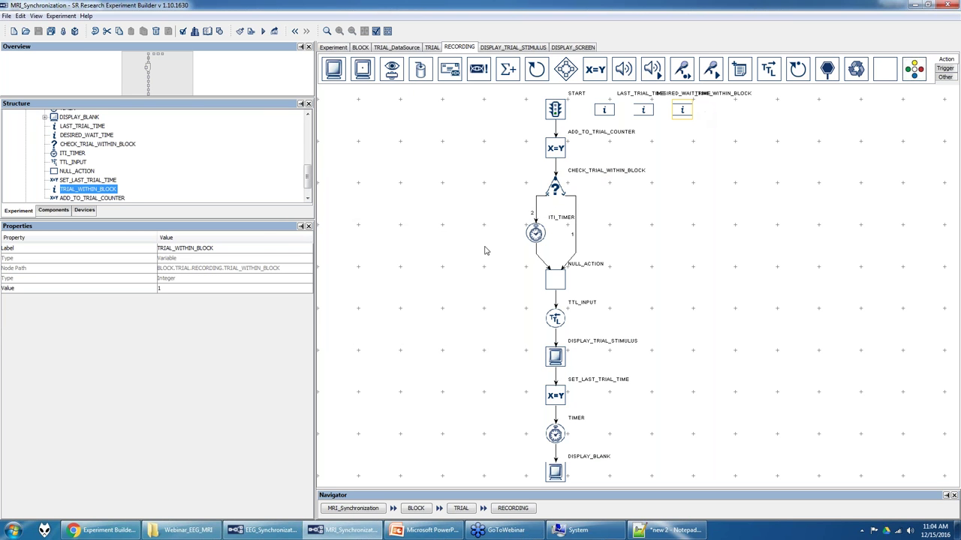
pyautogui.click(222, 293)
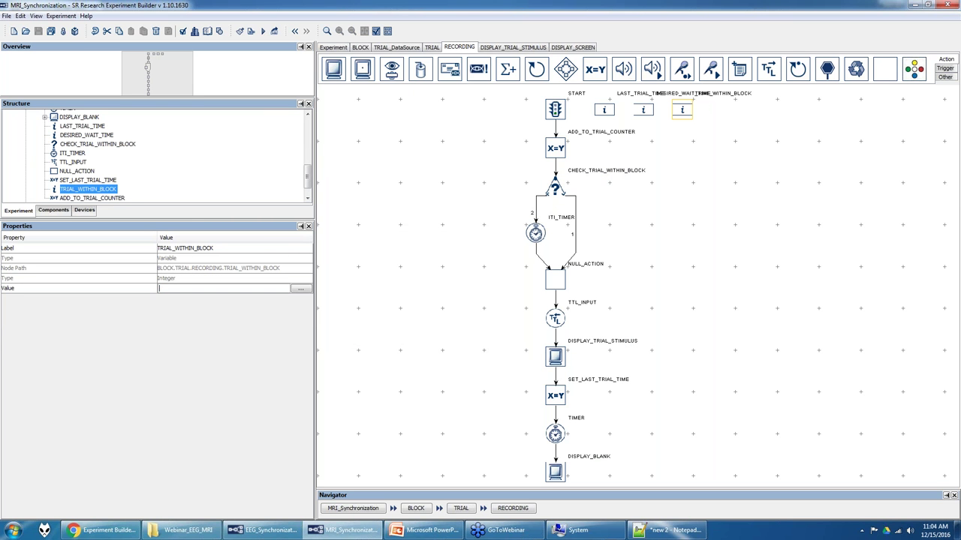
pyautogui.write('0')
pyautogui.press('Return')
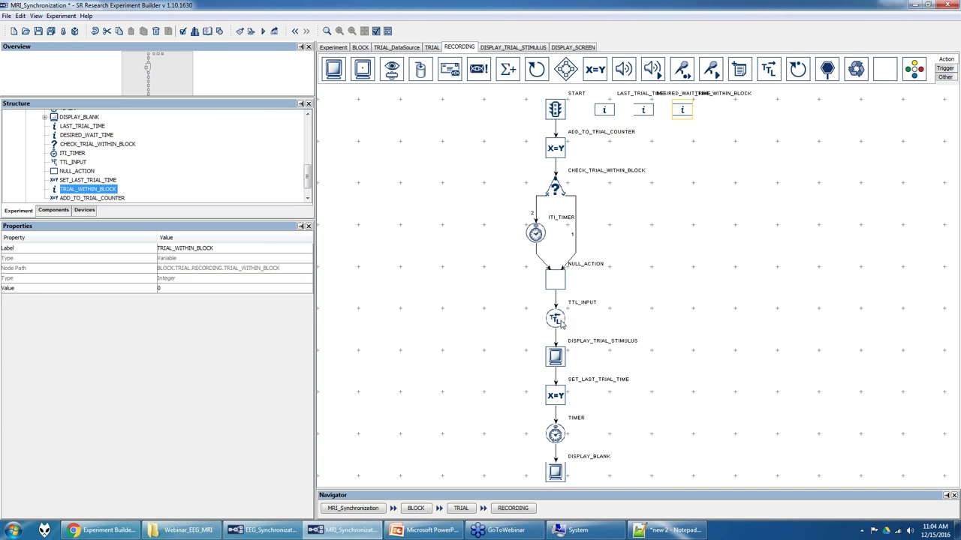
pyautogui.click(553, 318)
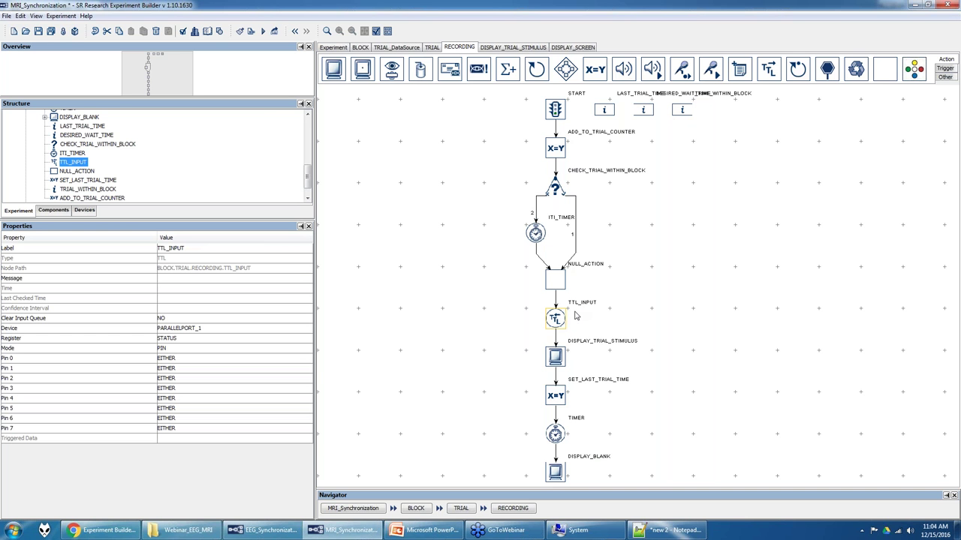
pyautogui.click(940, 71)
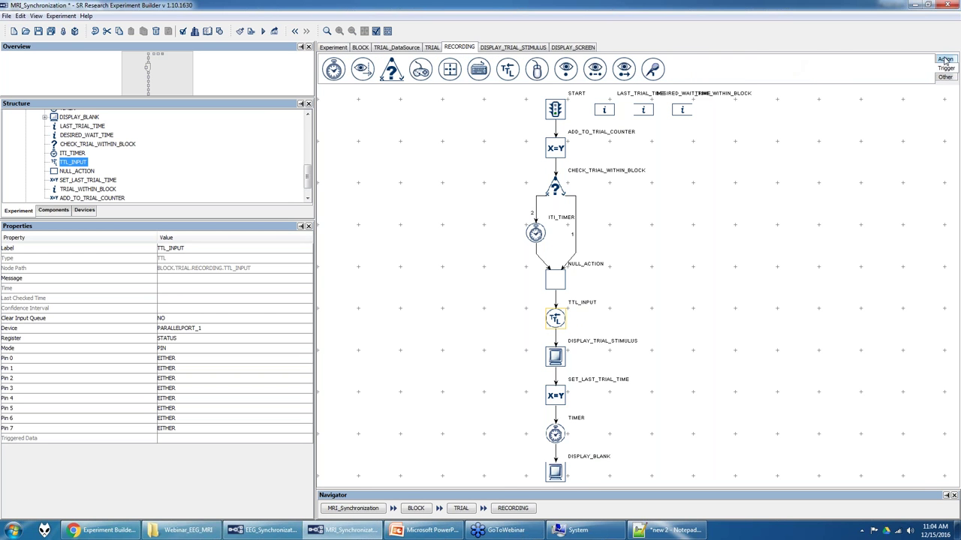
pyautogui.click(944, 59)
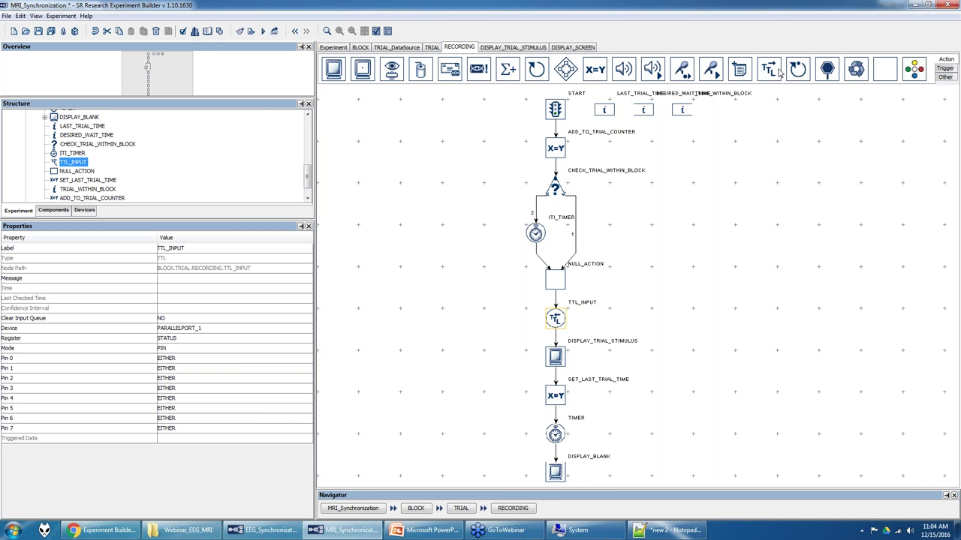
pyautogui.click(943, 69)
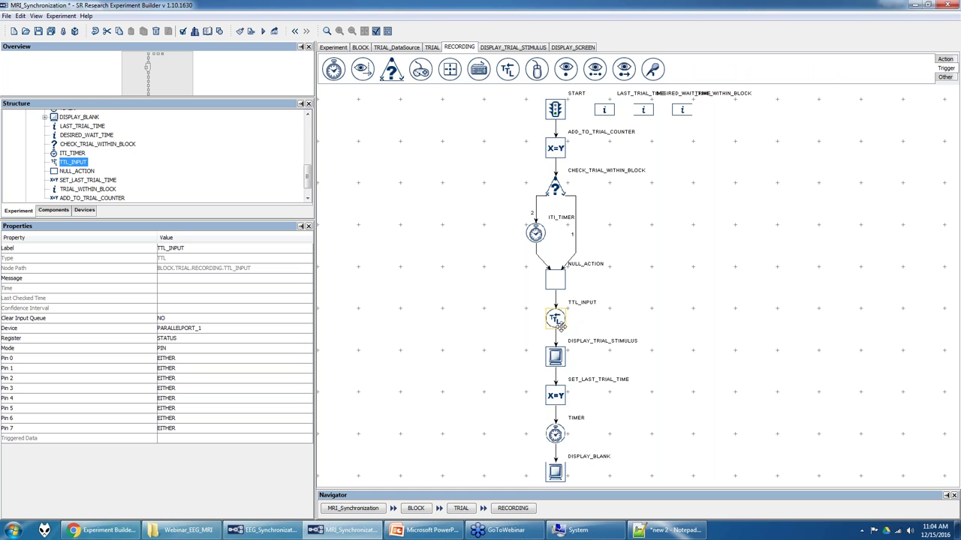
pyautogui.moveTo(556, 318)
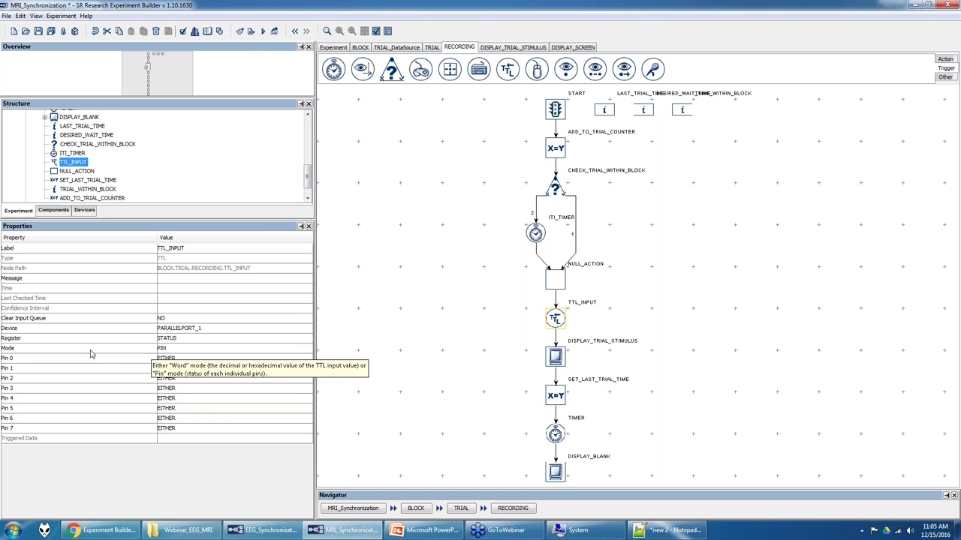
pyautogui.click(172, 349)
pyautogui.click(168, 357)
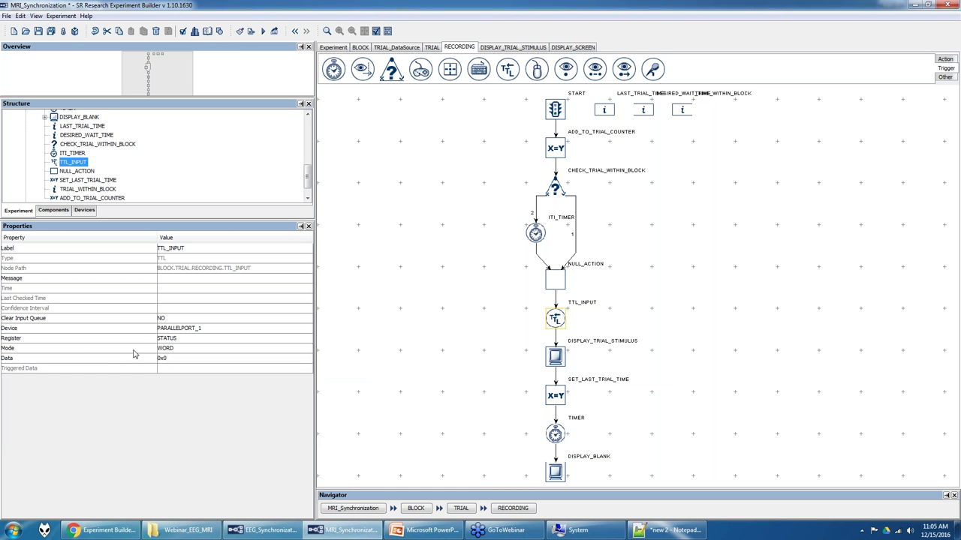
pyautogui.click(170, 350)
pyautogui.click(170, 367)
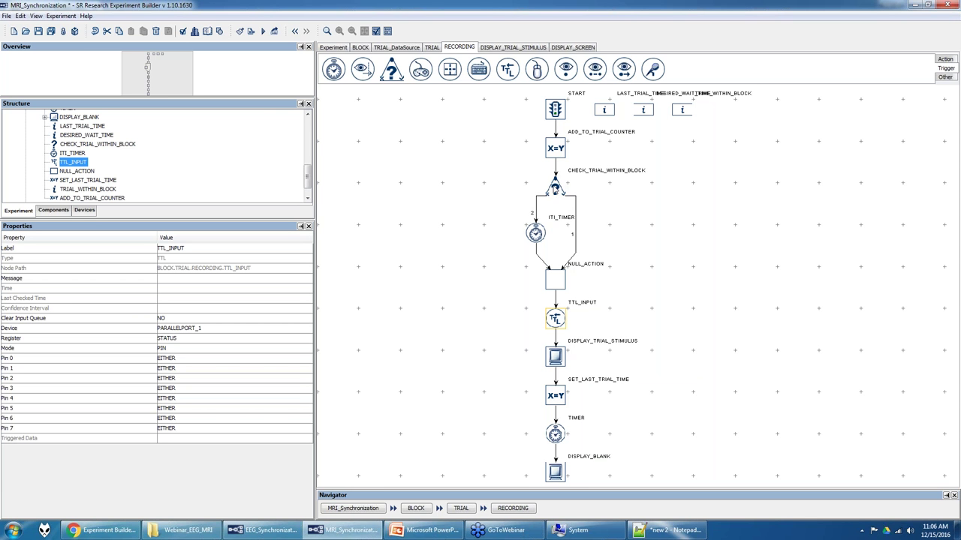
pyautogui.moveTo(554, 186)
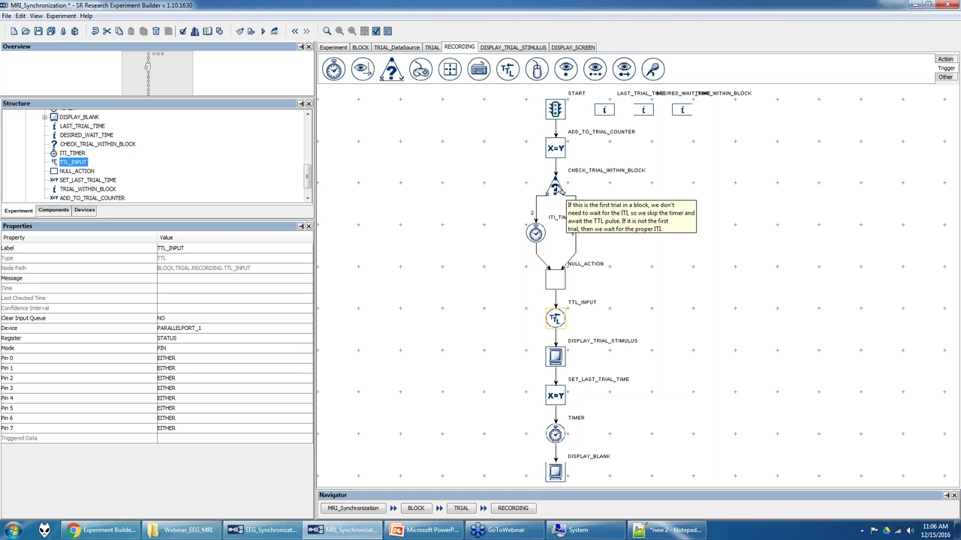
pyautogui.click(680, 113)
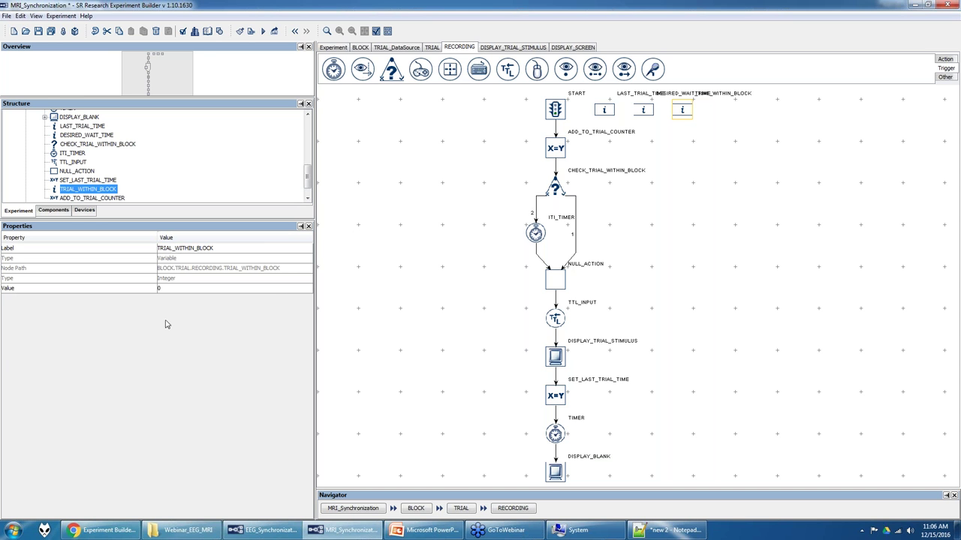
# Step: In the BLOCK flow, set RESET_TRIAL_WITHIN_BLOCK's reset value to 0
pyautogui.click(362, 48)
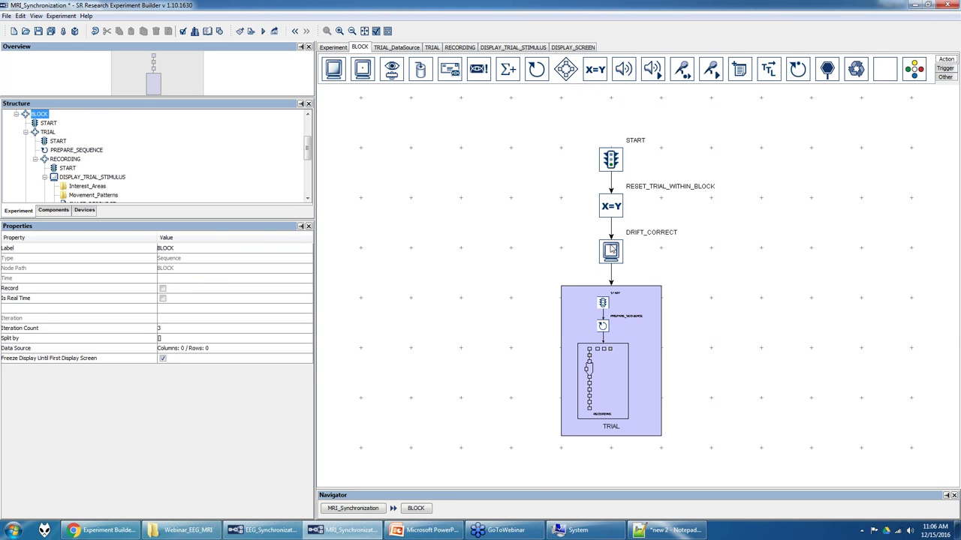
pyautogui.click(612, 212)
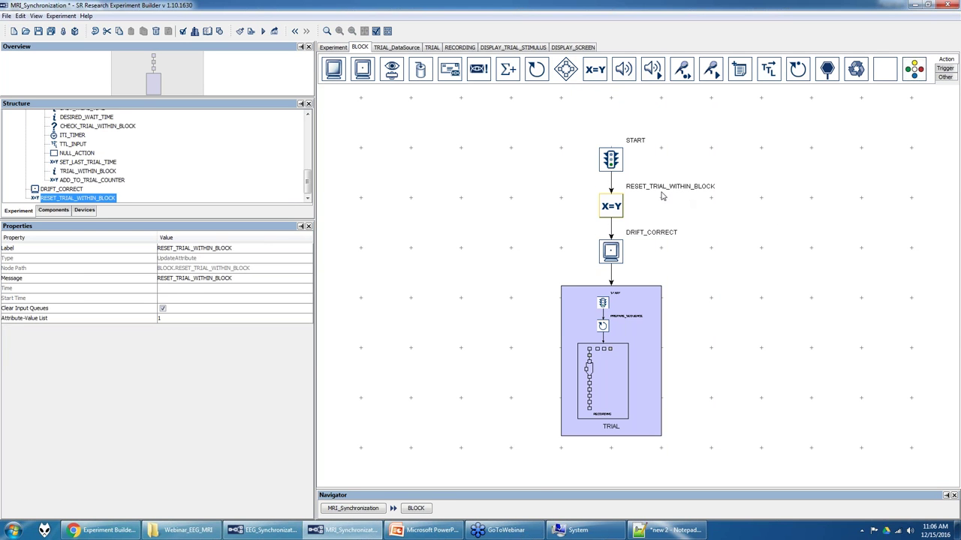
pyautogui.doubleClick(240, 320)
pyautogui.doubleClick(477, 211)
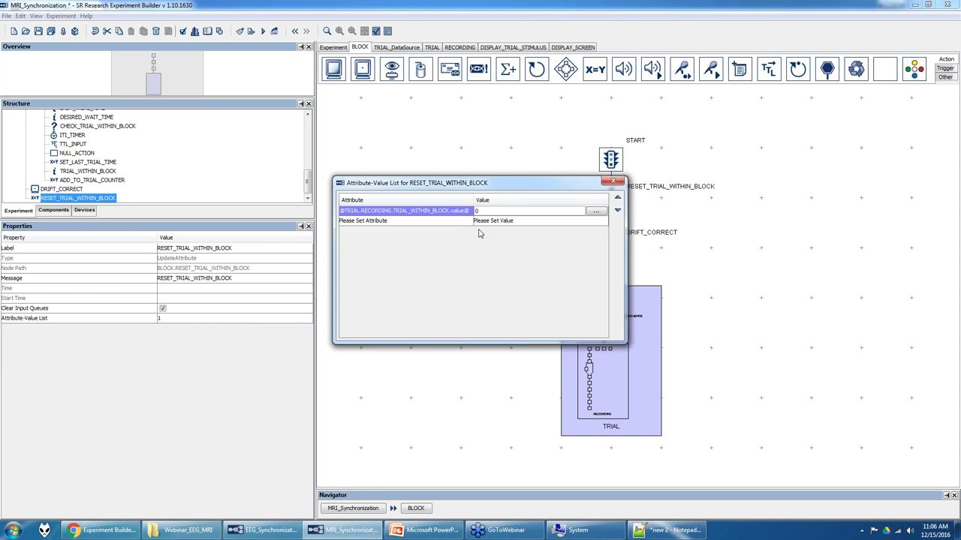
pyautogui.press('Return')
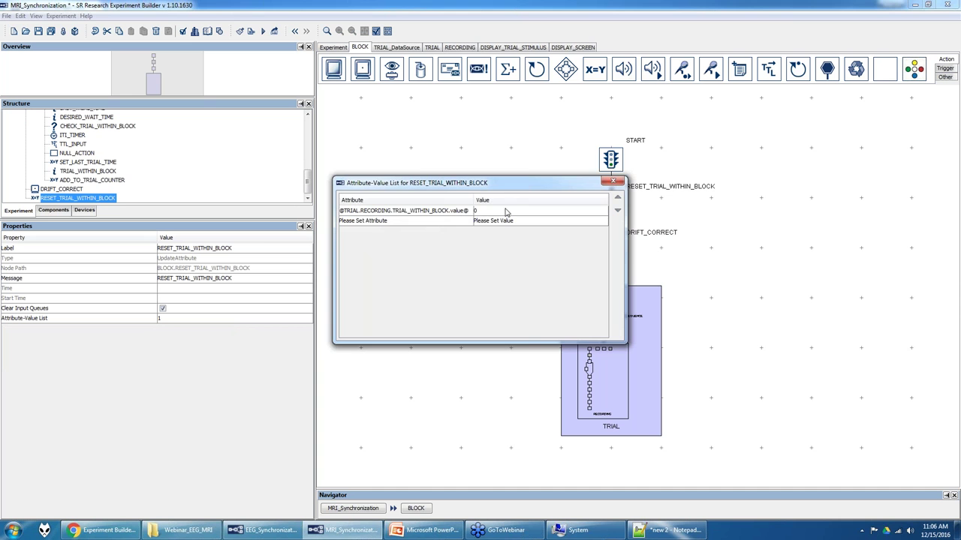
pyautogui.click(612, 182)
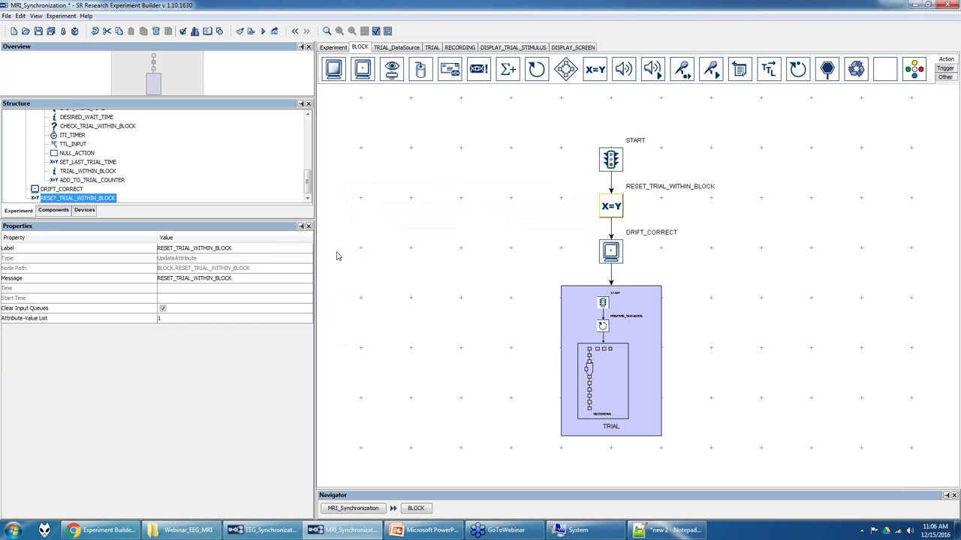
# Step: Confirm TRIAL_WITHIN_BLOCK as the attribute that RESET_TRIAL_WITHIN_BLOCK updates
pyautogui.doubleClick(242, 320)
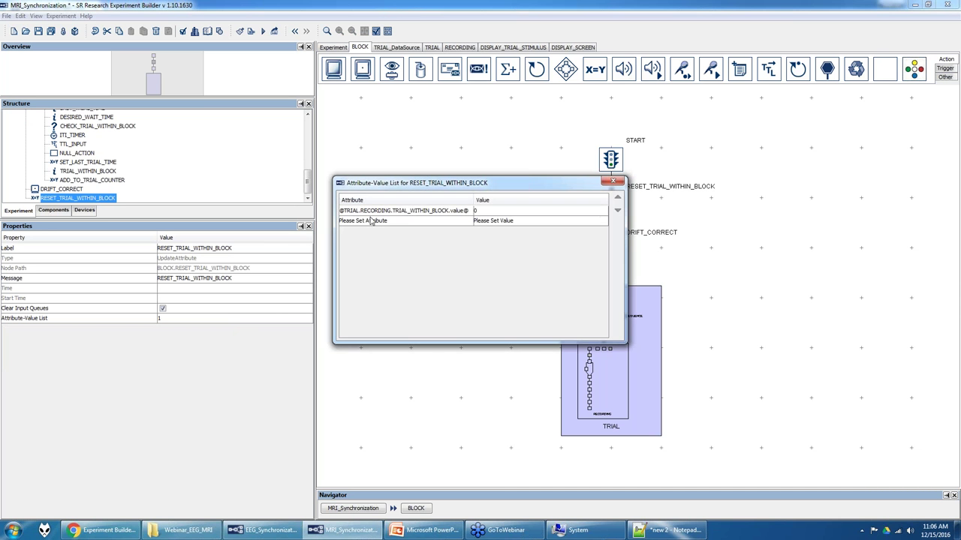
pyautogui.click(460, 210)
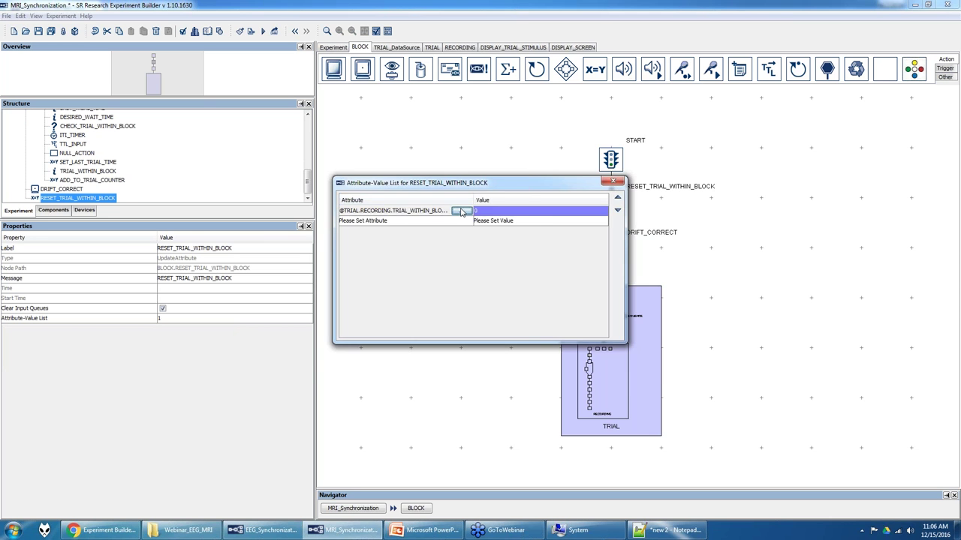
pyautogui.click(461, 211)
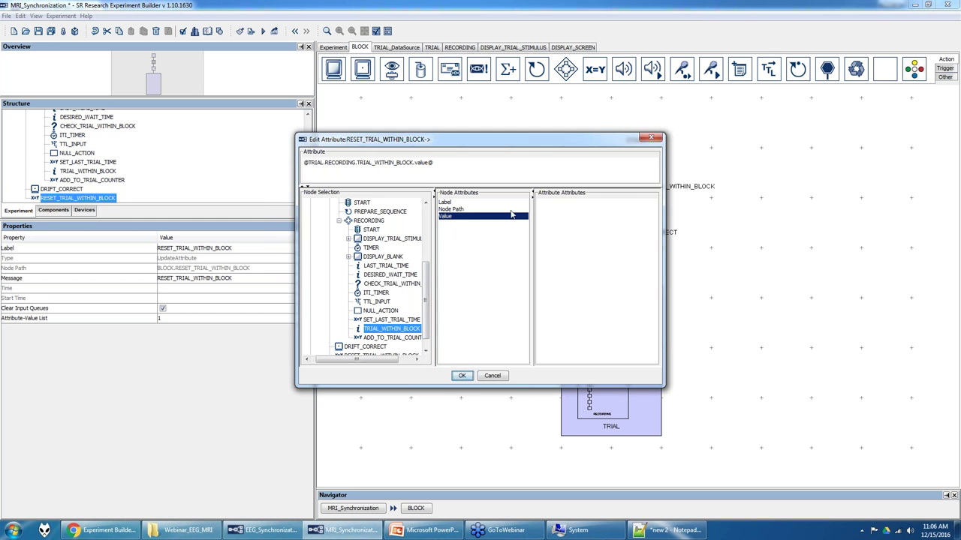
pyautogui.click(462, 375)
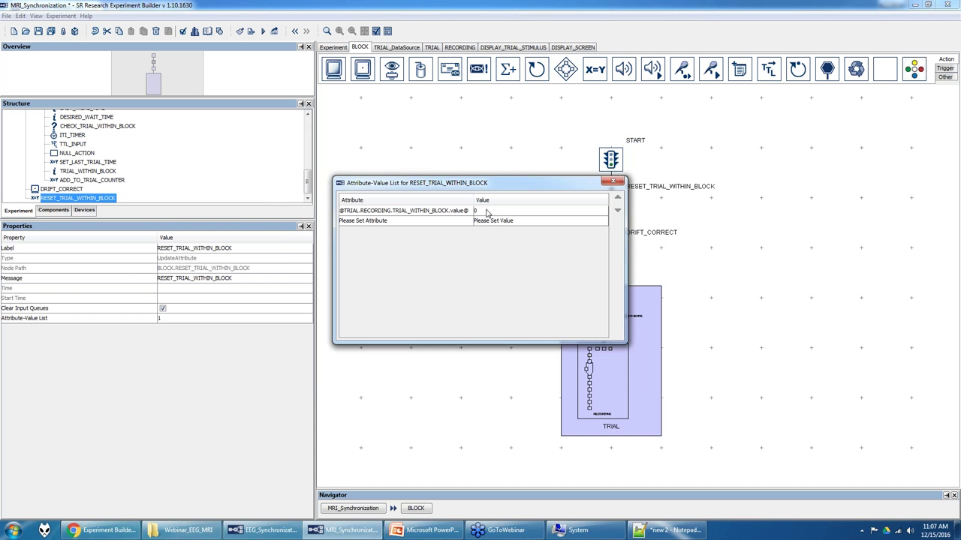
pyautogui.click(612, 183)
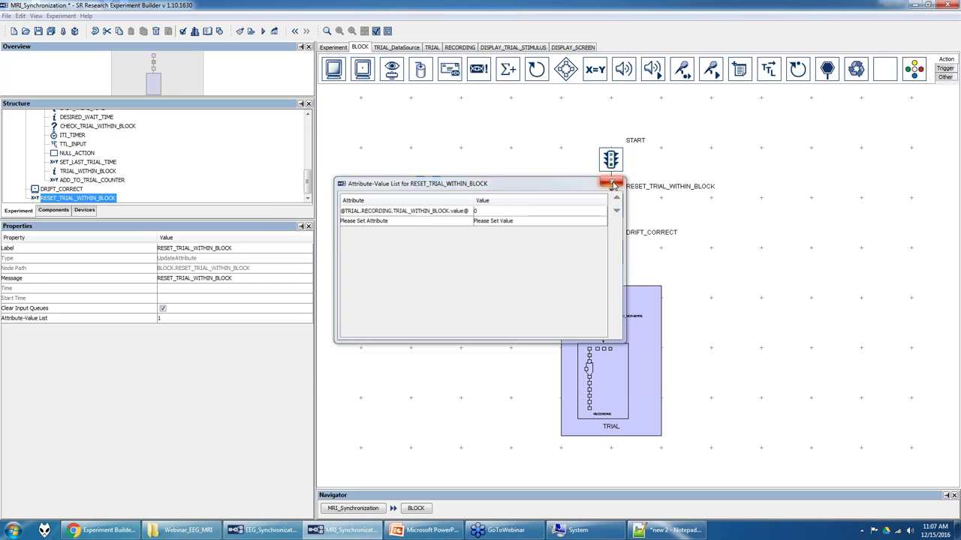
# Step: Open TRIAL then RECORDING and review ADD_TO_TRIAL_COUNTER's attribute-value list
pyautogui.doubleClick(613, 309)
pyautogui.click(613, 304)
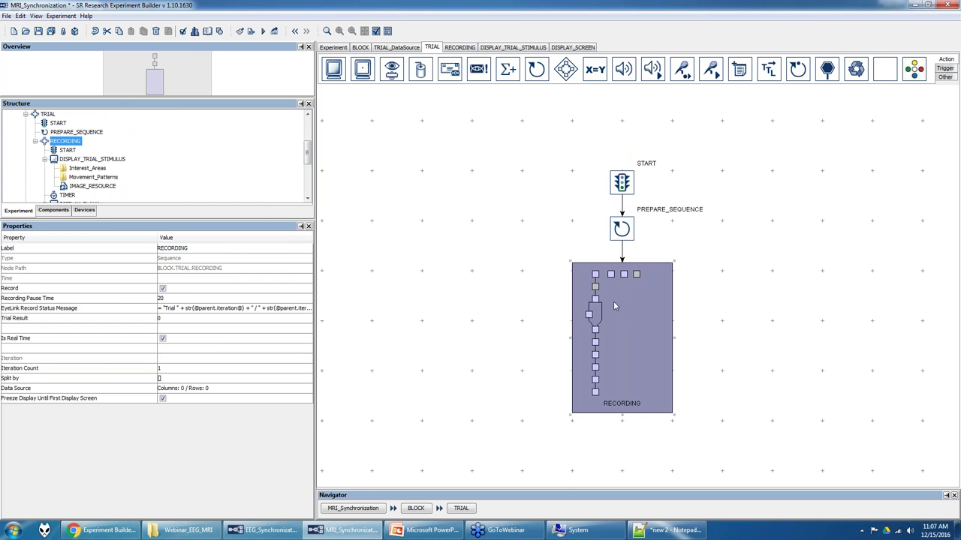
pyautogui.doubleClick(613, 304)
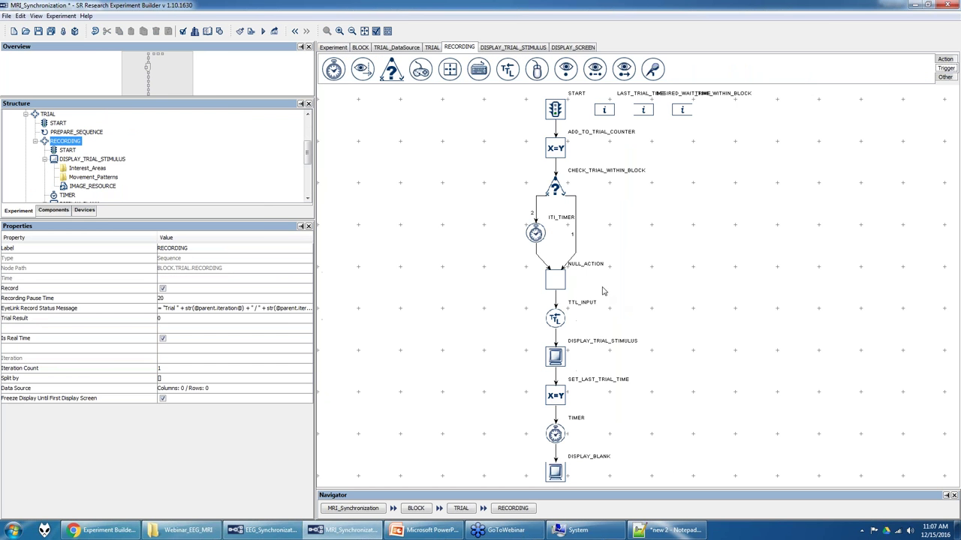
pyautogui.click(560, 153)
pyautogui.click(235, 319)
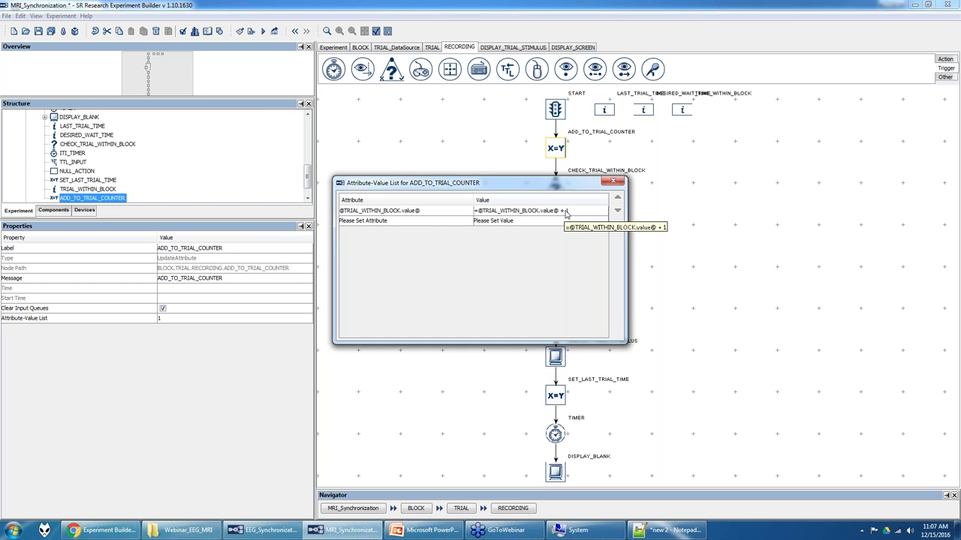
pyautogui.click(613, 181)
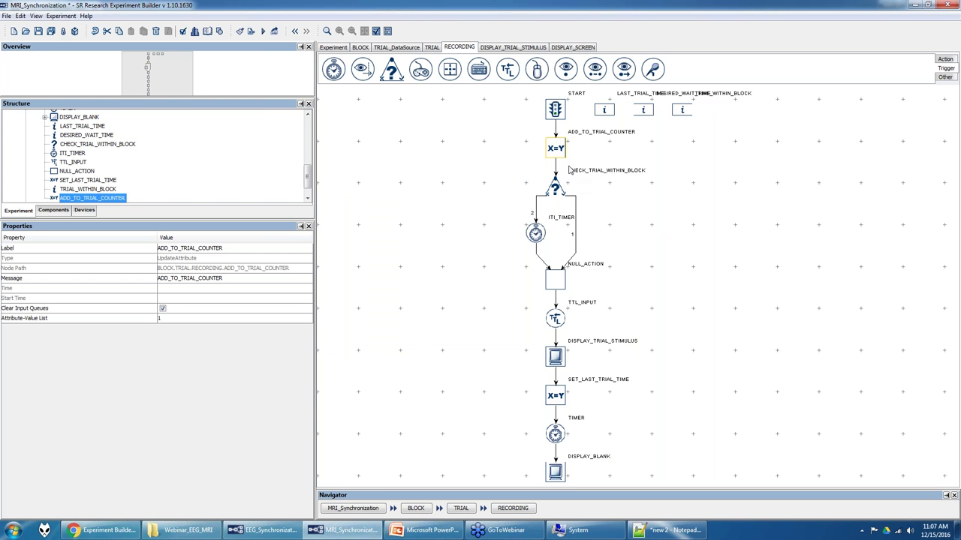
# Step: Recheck RESET_TRIAL_WITHIN_BLOCK in BLOCK, then inspect RECORDING's CHECK_TRIAL_WITHIN_BLOCK condition (EQUALS 1)
pyautogui.click(361, 48)
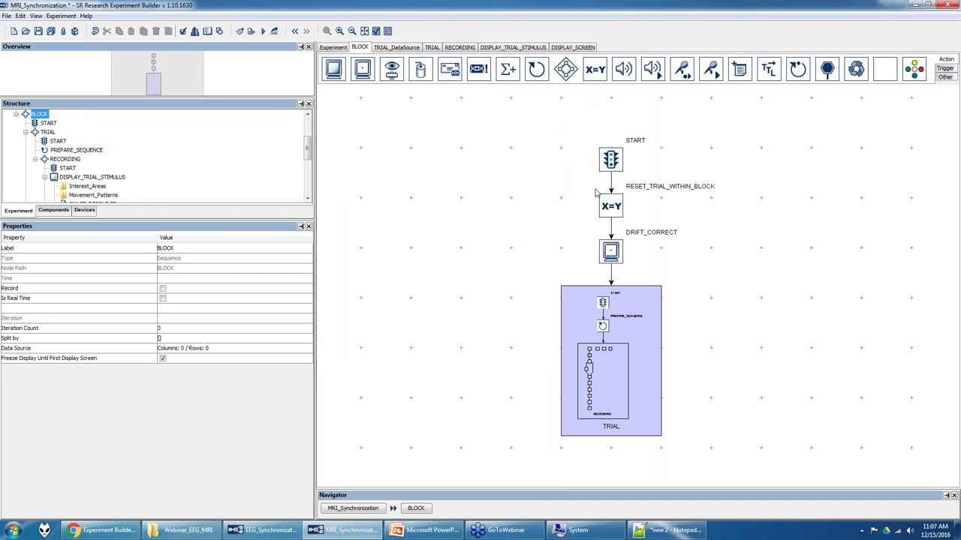
pyautogui.click(603, 210)
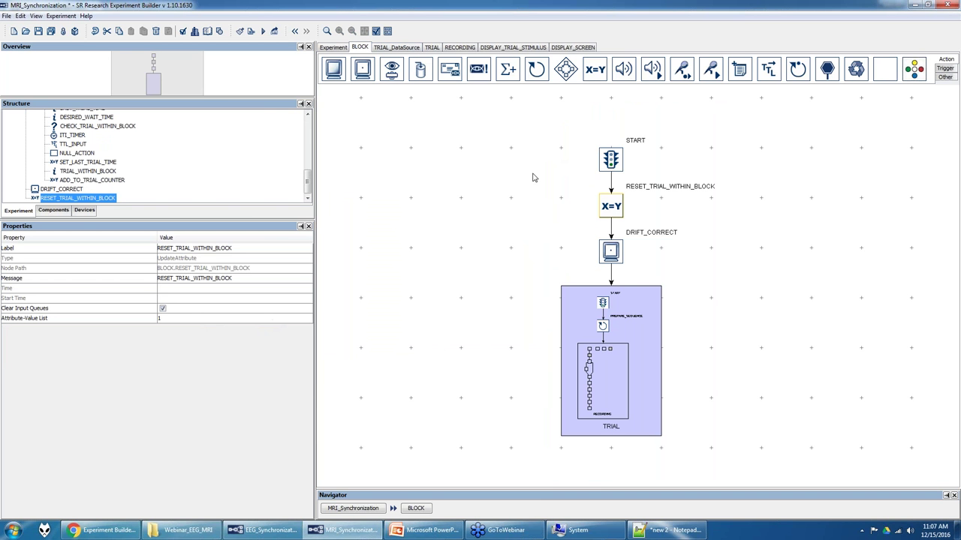
pyautogui.doubleClick(626, 313)
pyautogui.doubleClick(626, 311)
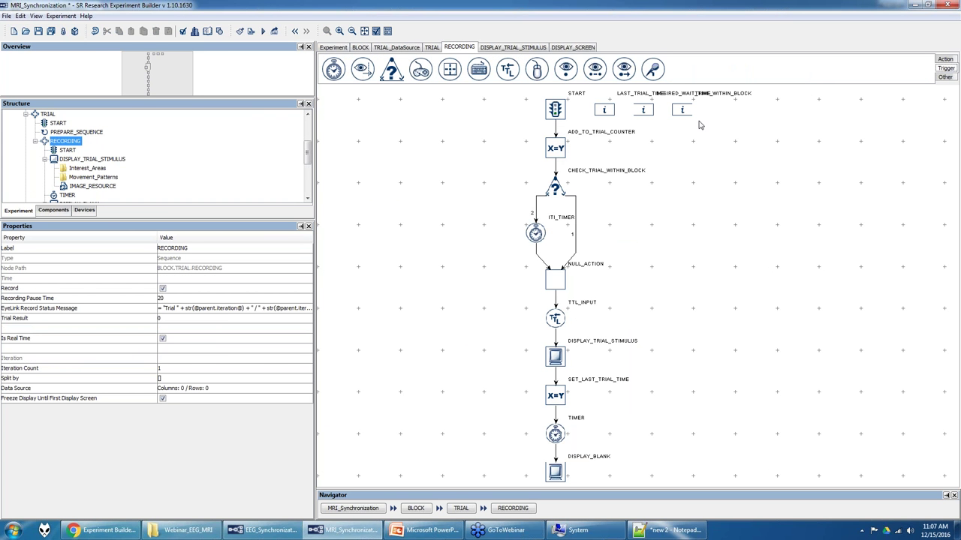
pyautogui.click(554, 192)
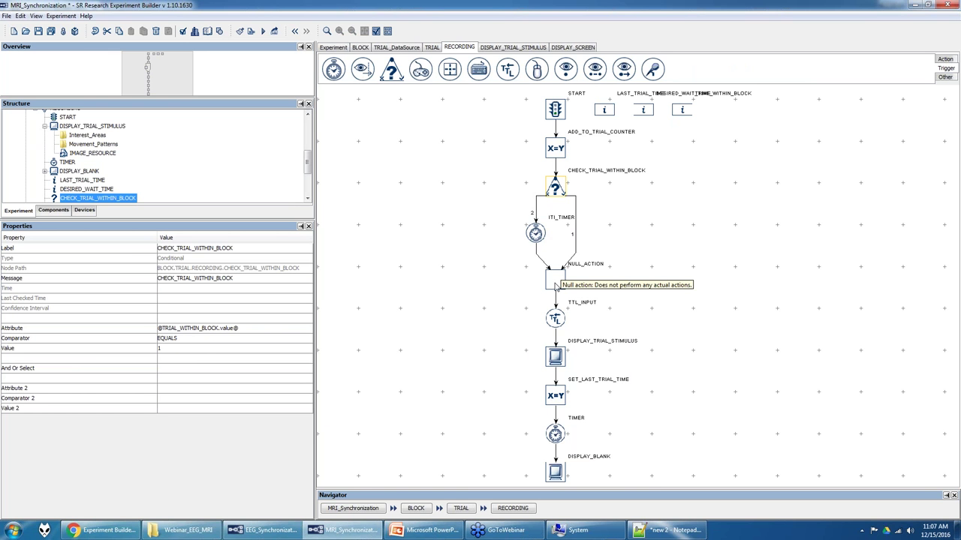
# Step: Inspect NULL_ACTION and CHECK_TRIAL_WITHIN_BLOCK, then open the 1024×768 DISPLAY_TRIAL_STIMULUS street-scene screen
pyautogui.click(556, 282)
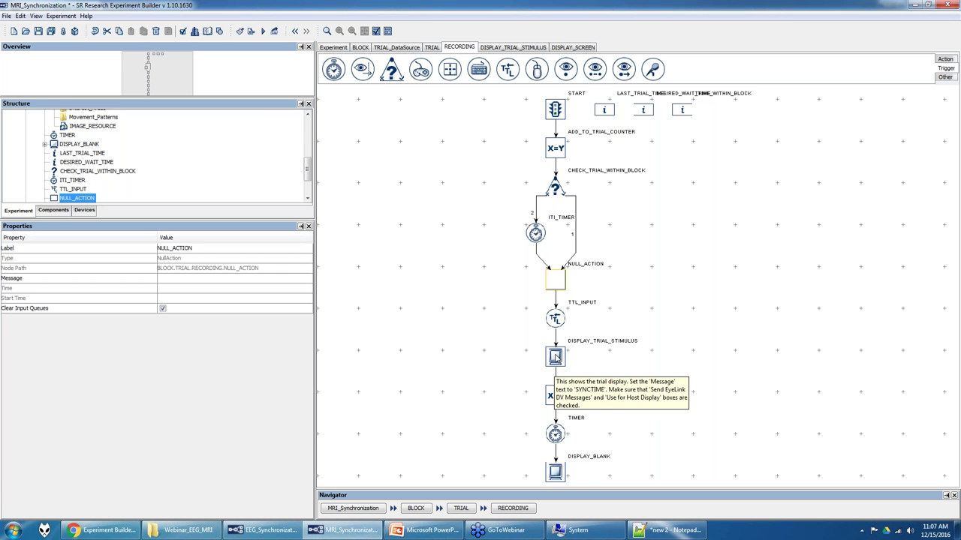
pyautogui.doubleClick(556, 358)
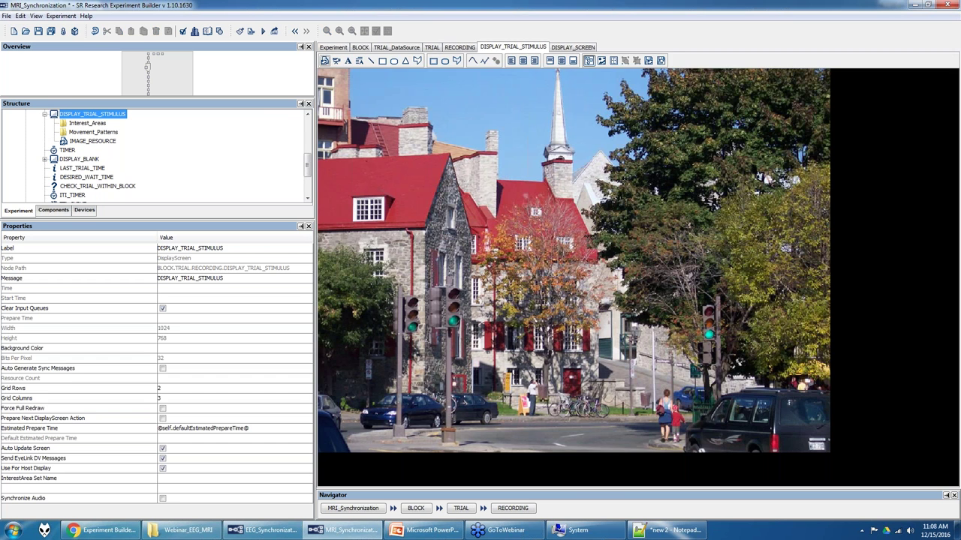
pyautogui.click(460, 48)
pyautogui.click(556, 189)
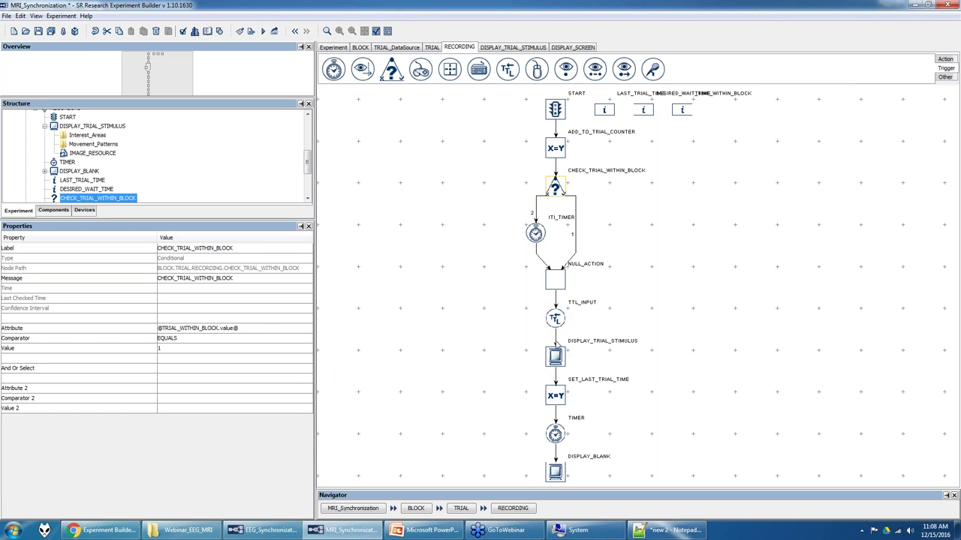
pyautogui.moveTo(557, 359)
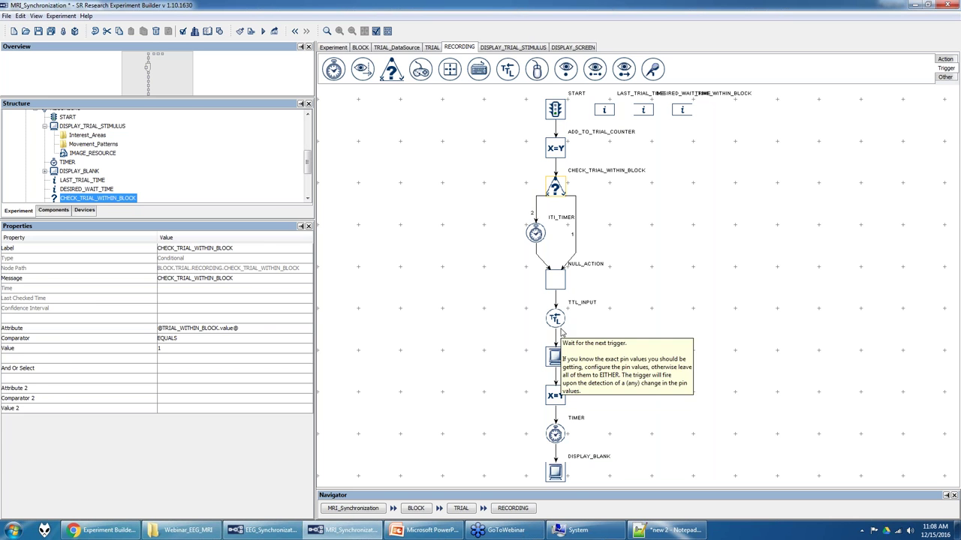
pyautogui.doubleClick(556, 359)
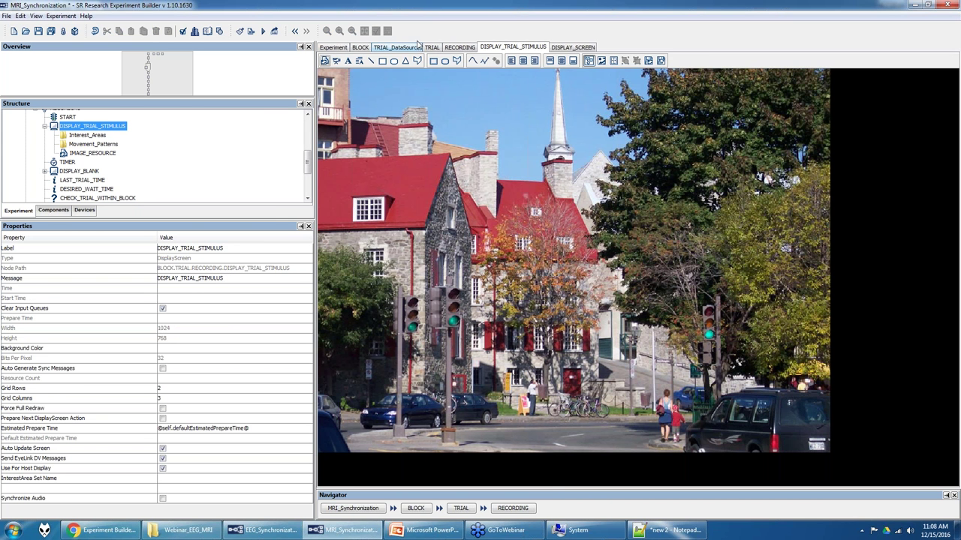
# Step: Back on RECORDING, check DISPLAY_TRIAL_STIMULUS has Send EyeLink DV Messages and Use for Host Display enabled
pyautogui.click(458, 46)
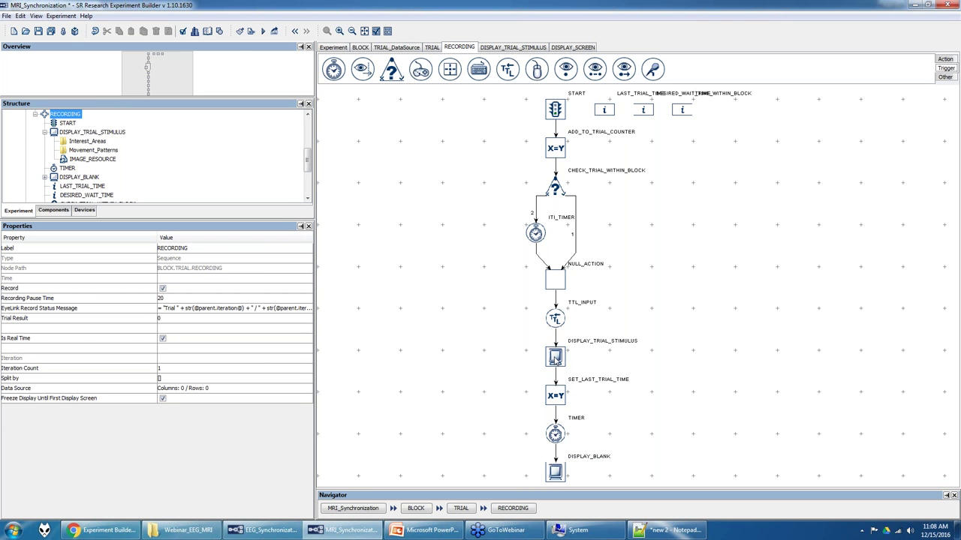
pyautogui.click(557, 359)
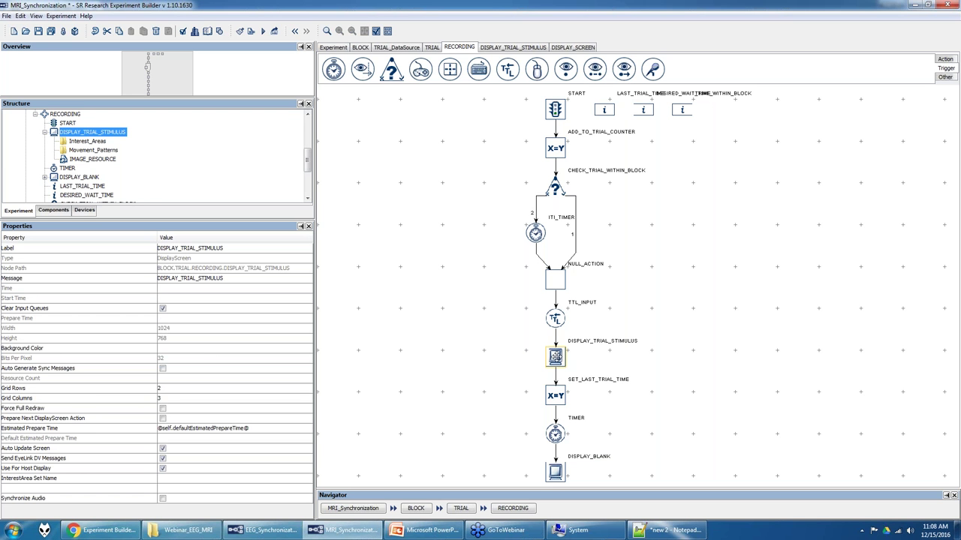
pyautogui.moveTo(556, 358)
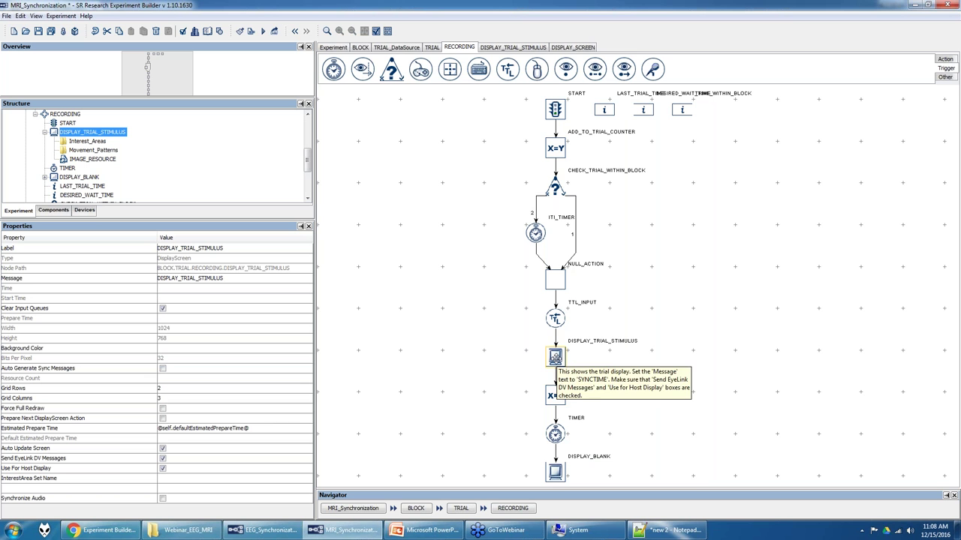
pyautogui.moveTo(558, 471)
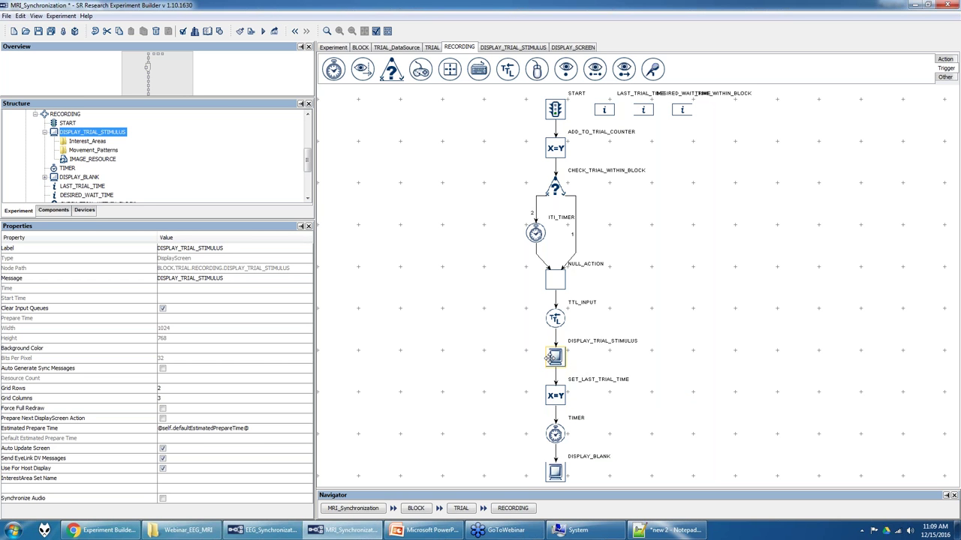
# Step: Move DESIRED_WAIT_TIME and TRIAL_WITHIN_BLOCK down so the variable labels no longer overlap
pyautogui.moveTo(548, 358)
pyautogui.click(559, 393)
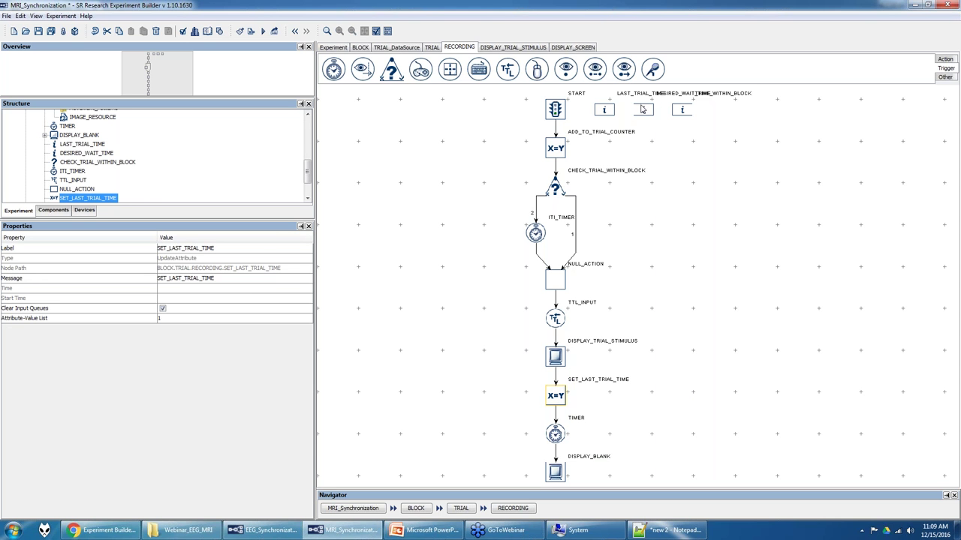
pyautogui.moveTo(643, 109); pyautogui.dragTo(643, 143)
pyautogui.moveTo(678, 111); pyautogui.dragTo(683, 177)
pyautogui.click(605, 111)
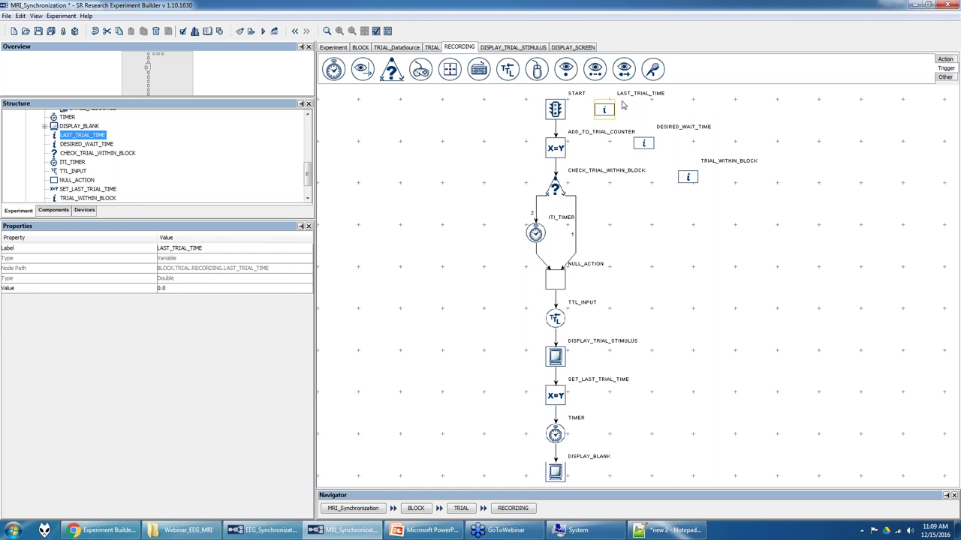
# Step: Check SET_LAST_TRIAL_TIME's attribute-value list assigns the stimulus onset time to LAST_TRIAL_TIME
pyautogui.click(558, 397)
pyautogui.click(612, 113)
pyautogui.moveTo(556, 361)
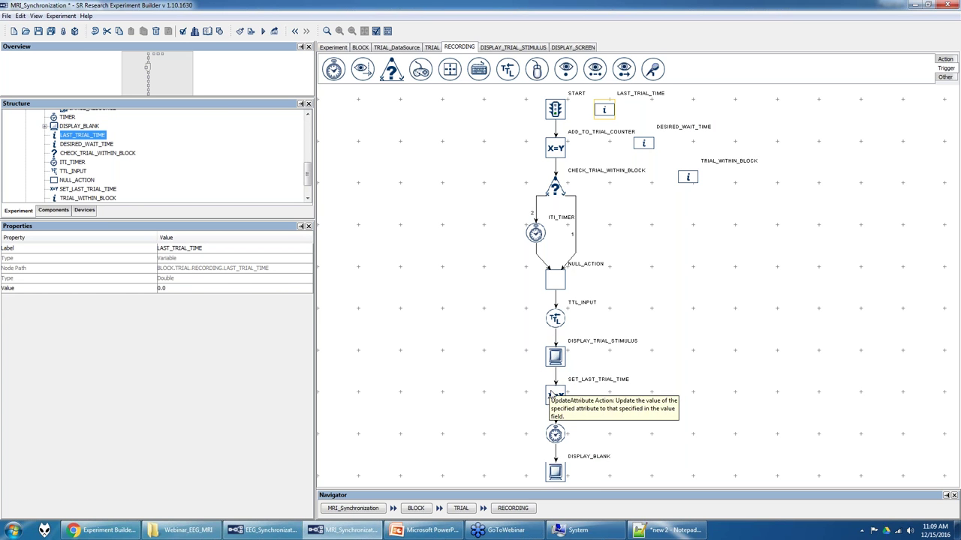
pyautogui.click(552, 394)
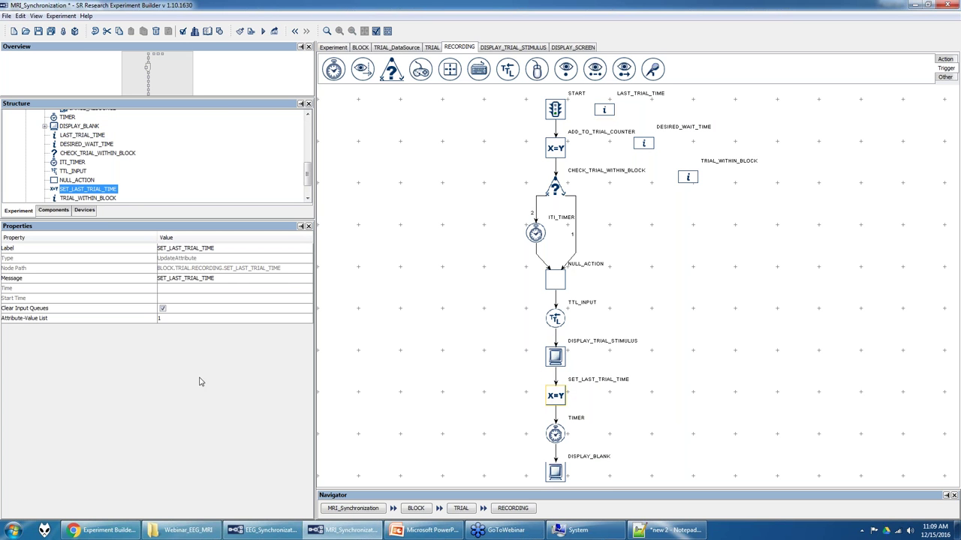
pyautogui.click(192, 322)
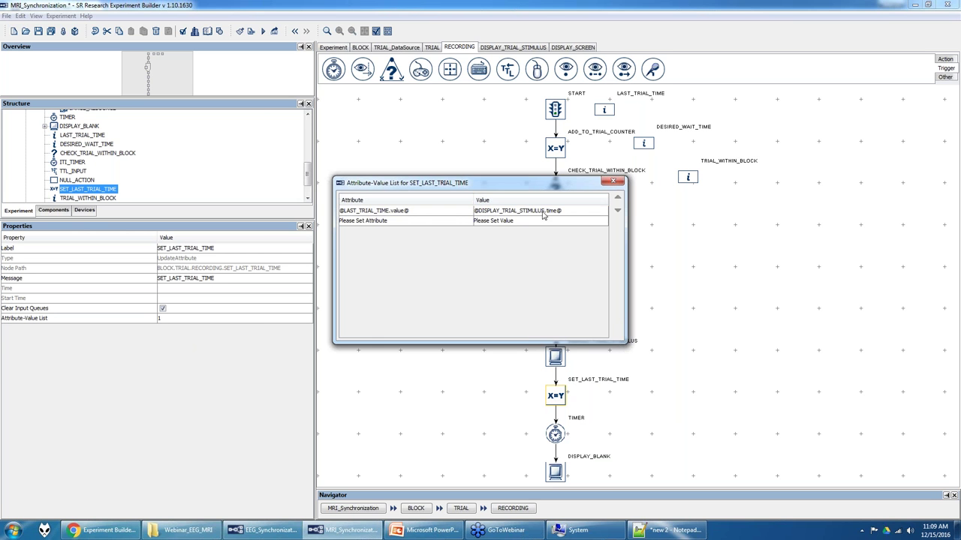
pyautogui.click(613, 181)
# Step: Review DISPLAY_TRIAL_STIMULUS, LAST_TRIAL_TIME and the TIMER's 5000 msecs duration
pyautogui.click(556, 356)
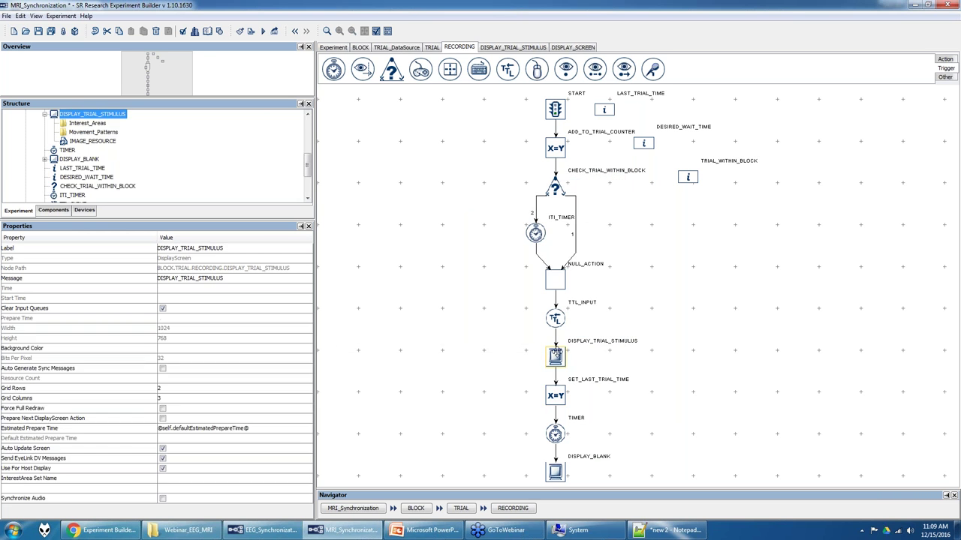
pyautogui.click(604, 110)
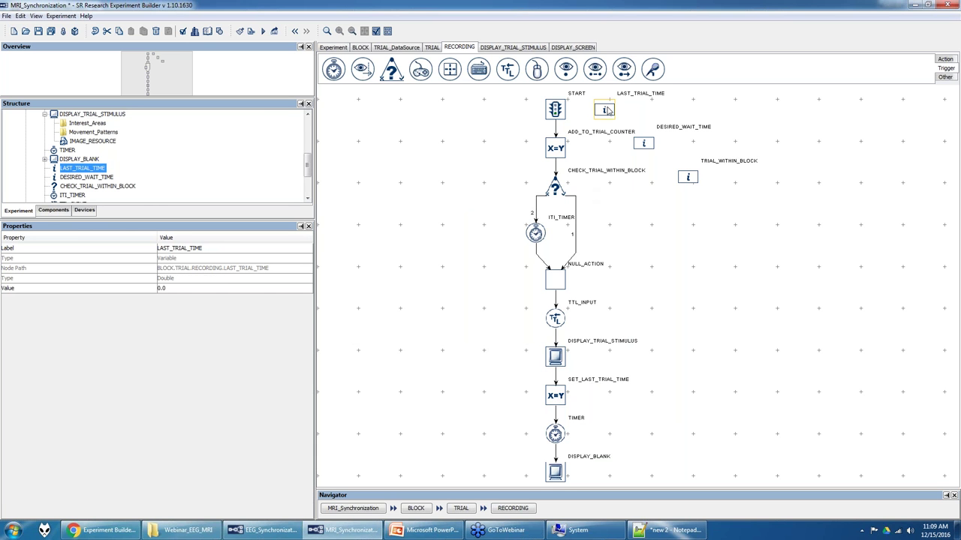
pyautogui.moveTo(557, 370)
pyautogui.click(558, 395)
pyautogui.click(555, 434)
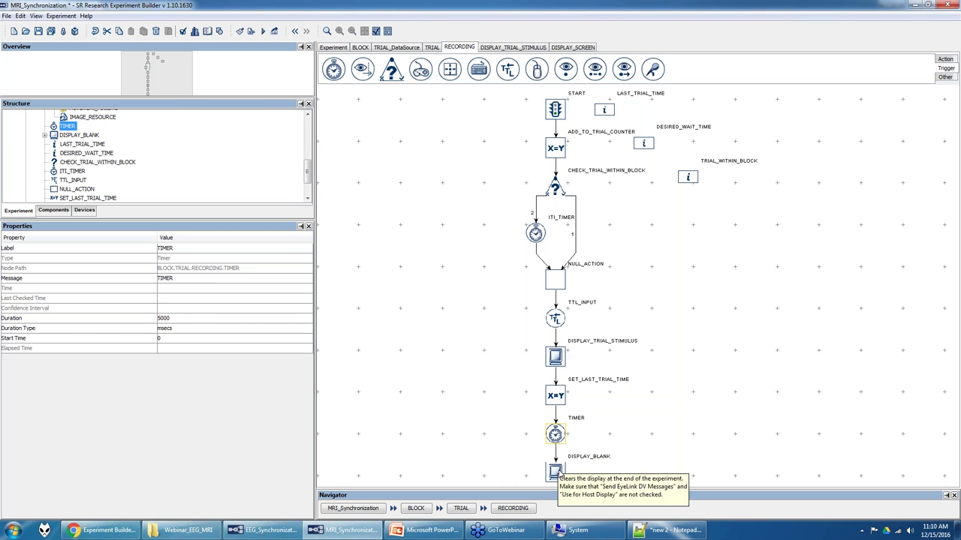
# Step: Set the TIMER's Start Time to the DISPLAY_TRIAL_STIMULUS Time attribute
pyautogui.click(555, 472)
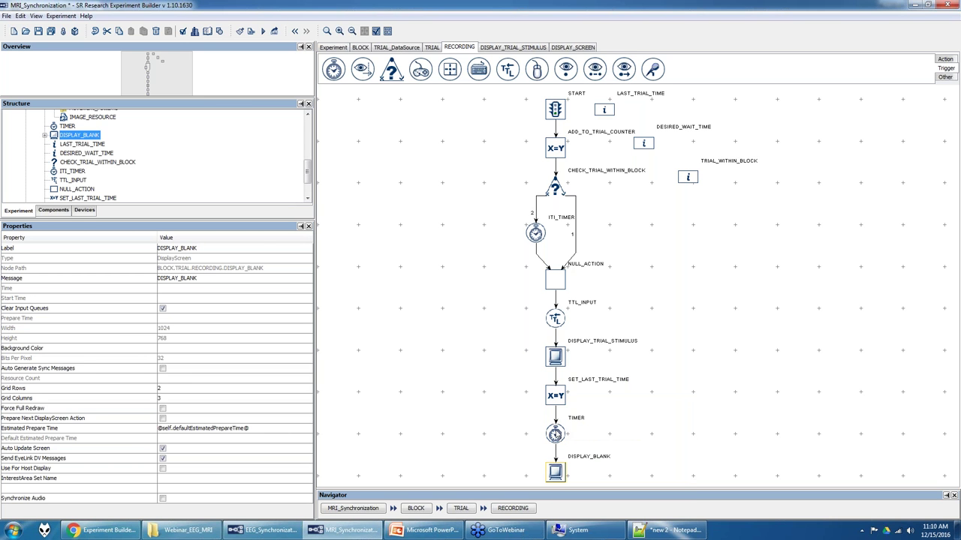
pyautogui.click(556, 434)
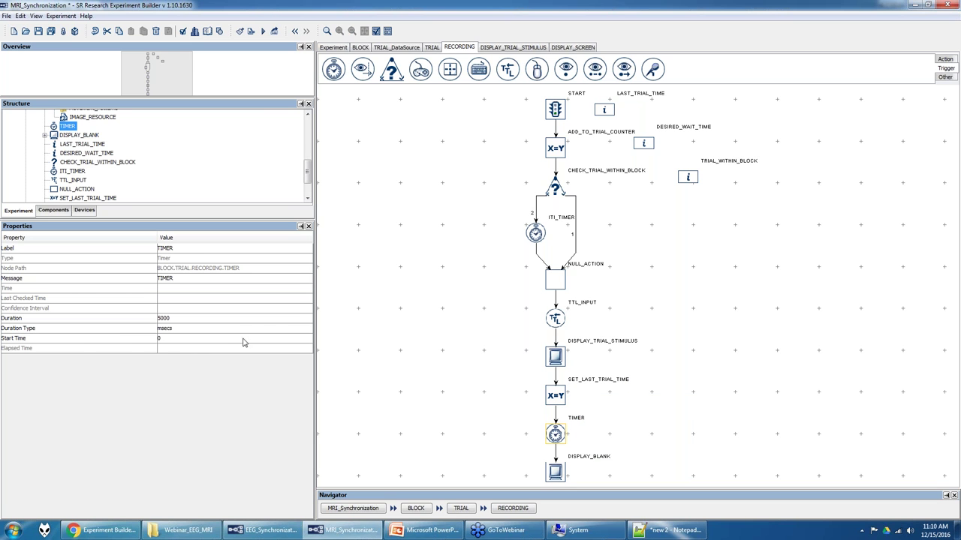
pyautogui.click(200, 341)
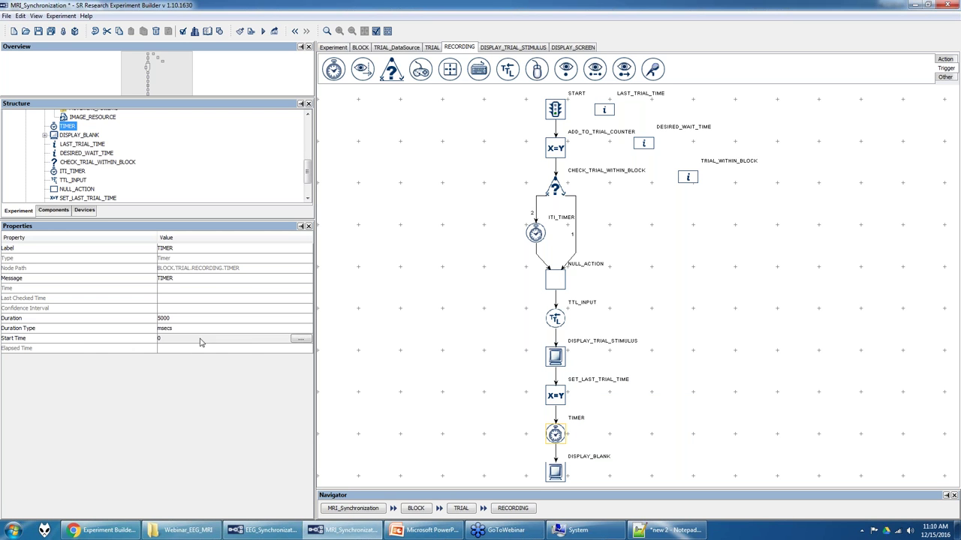
pyautogui.click(300, 340)
pyautogui.scroll(-5, 385, 328)
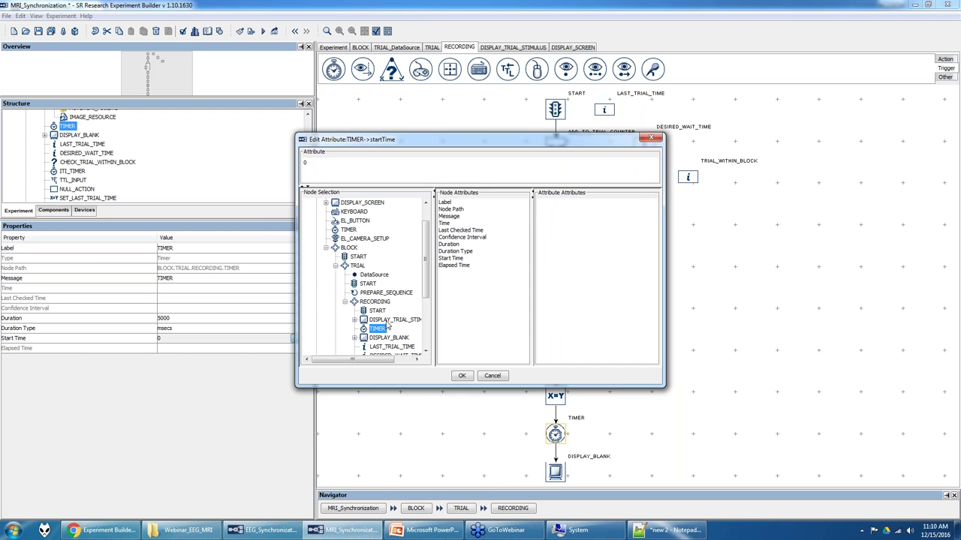
pyautogui.click(394, 292)
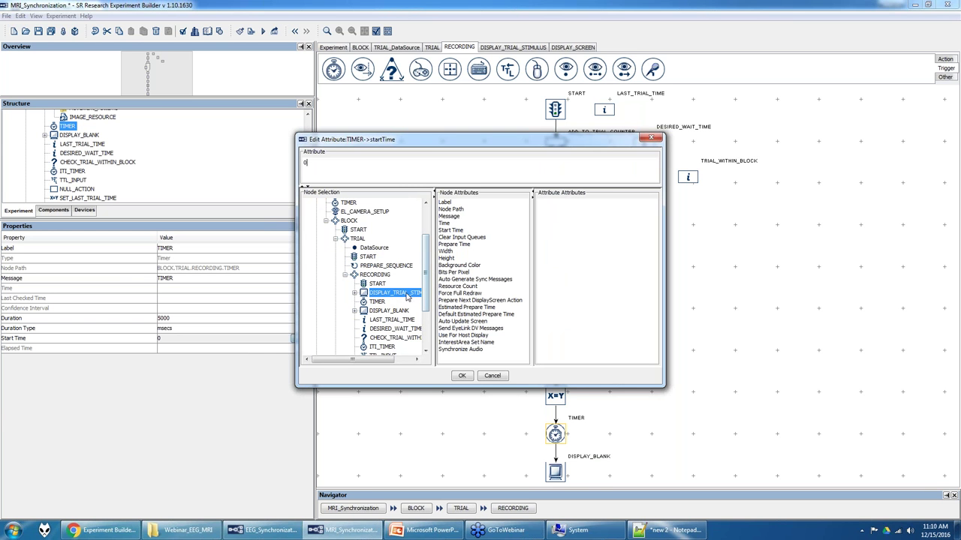
pyautogui.click(444, 224)
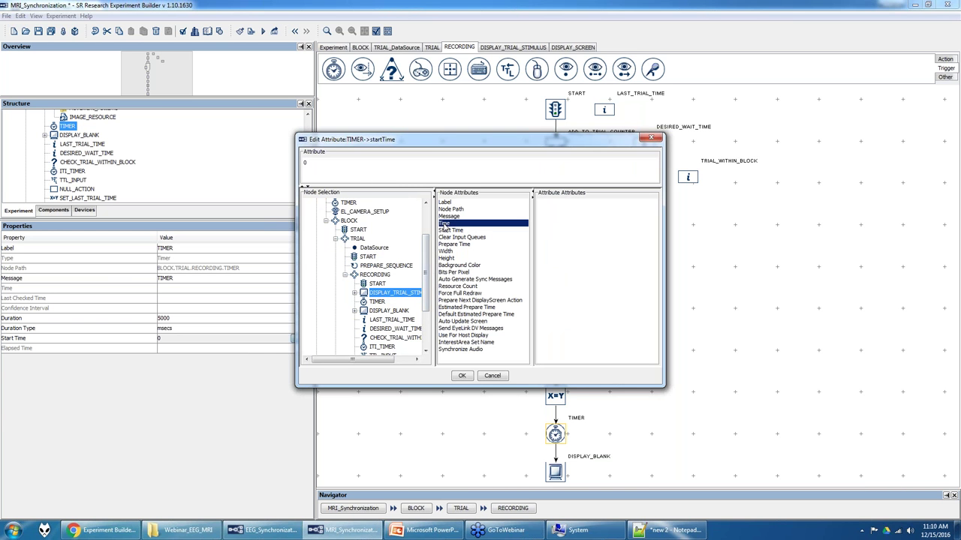
pyautogui.click(462, 375)
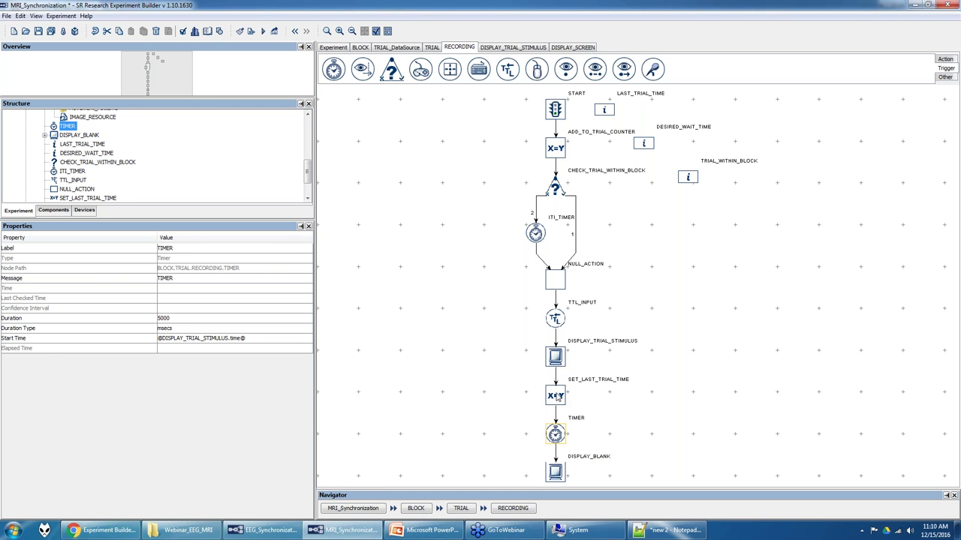
pyautogui.click(556, 397)
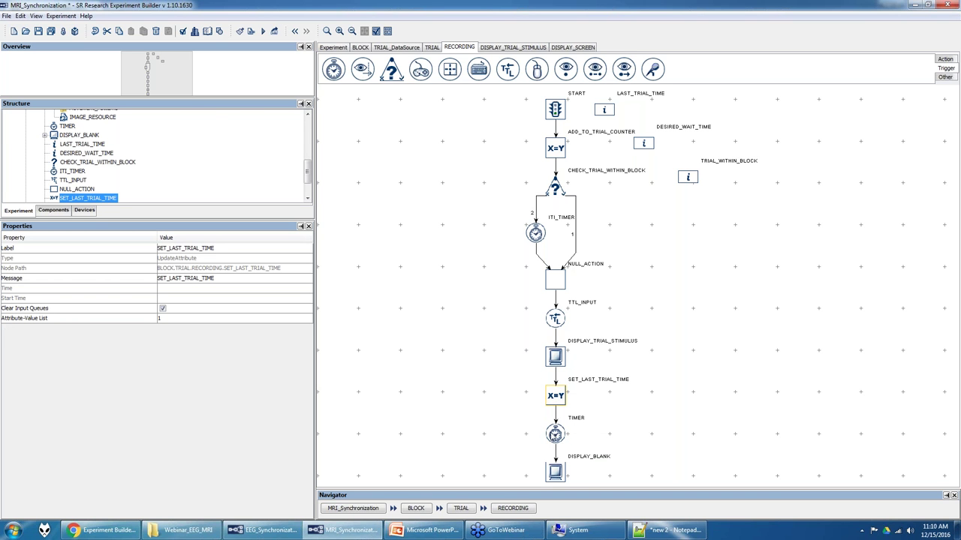
# Step: Review TIMER and DISPLAY_BLANK, then go up to the TRIAL sequence and select PREPARE_SEQUENCE
pyautogui.click(554, 434)
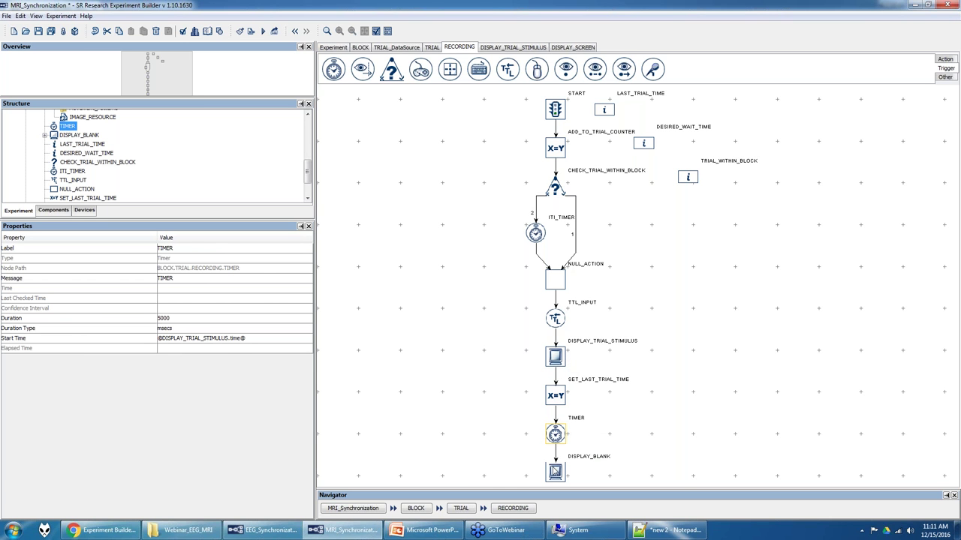
pyautogui.click(554, 473)
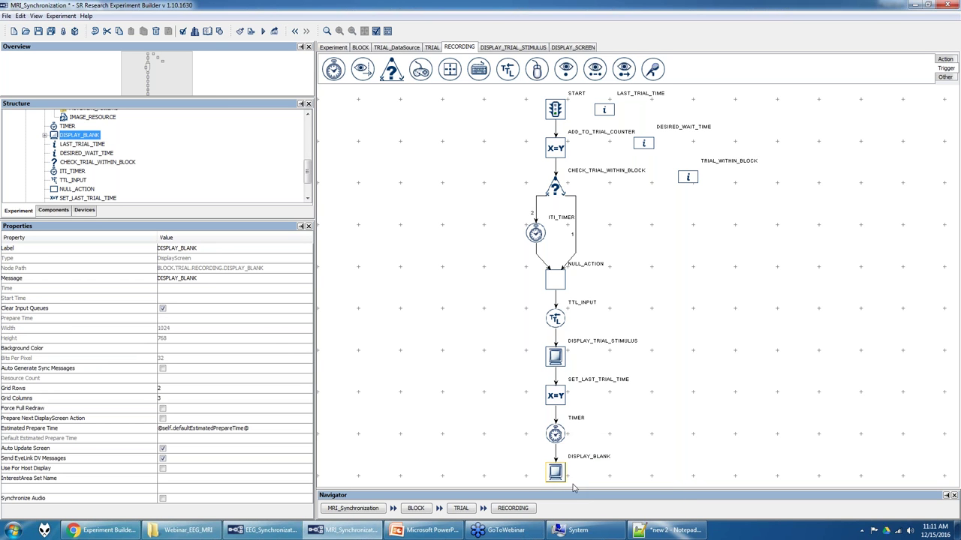
pyautogui.click(433, 48)
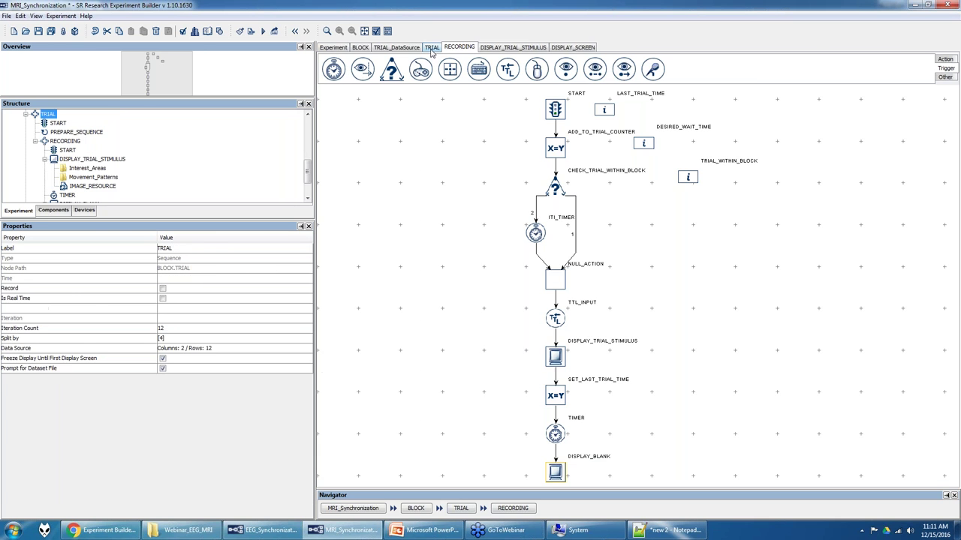
pyautogui.click(623, 225)
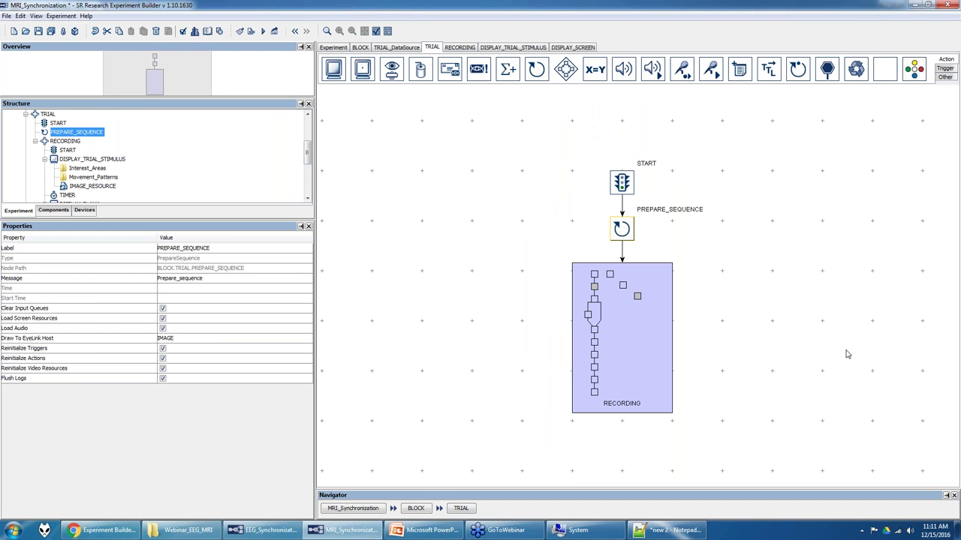
# Step: Switch PREPARE_SEQUENCE's Draw To EyeLink Host to NO and back to IMAGE, then reopen RECORDING
pyautogui.click(630, 358)
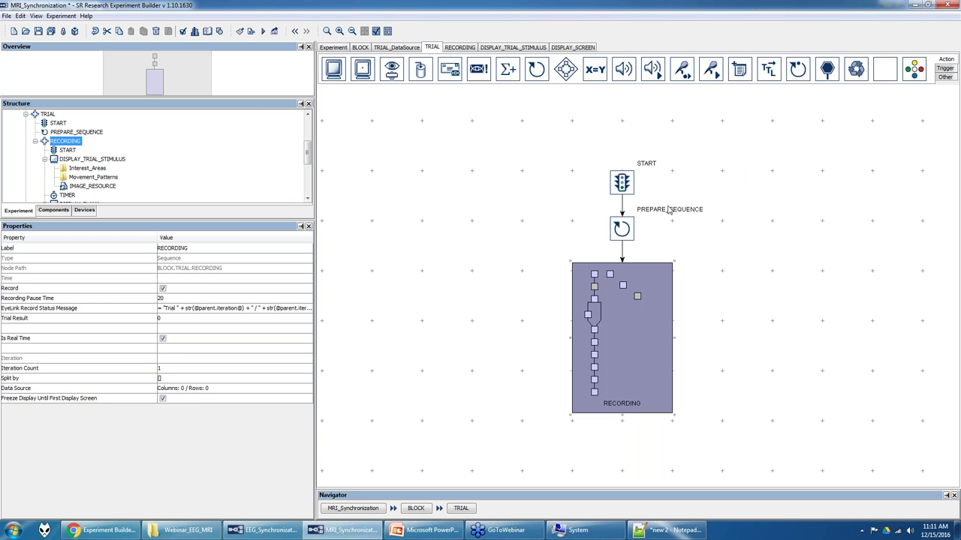
pyautogui.click(626, 230)
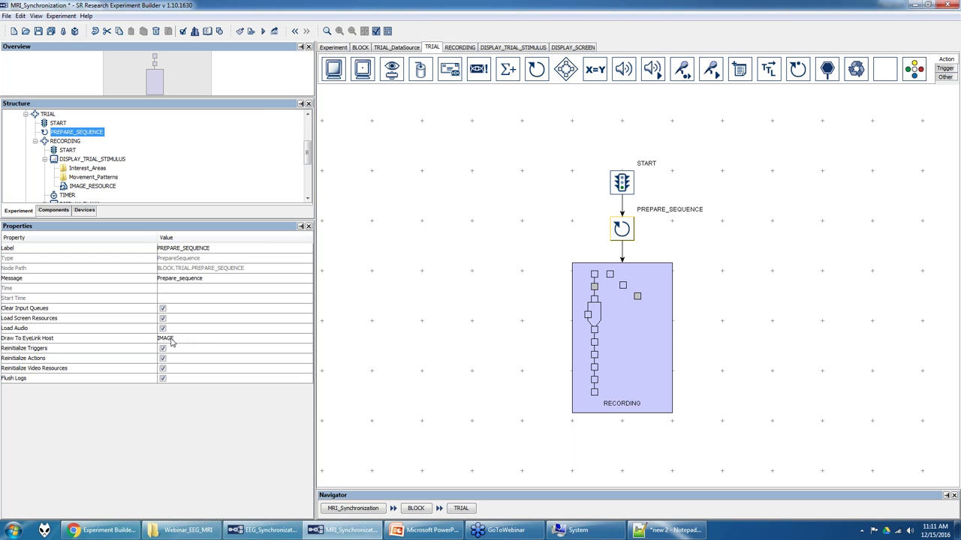
pyautogui.click(171, 339)
pyautogui.click(169, 350)
pyautogui.click(171, 340)
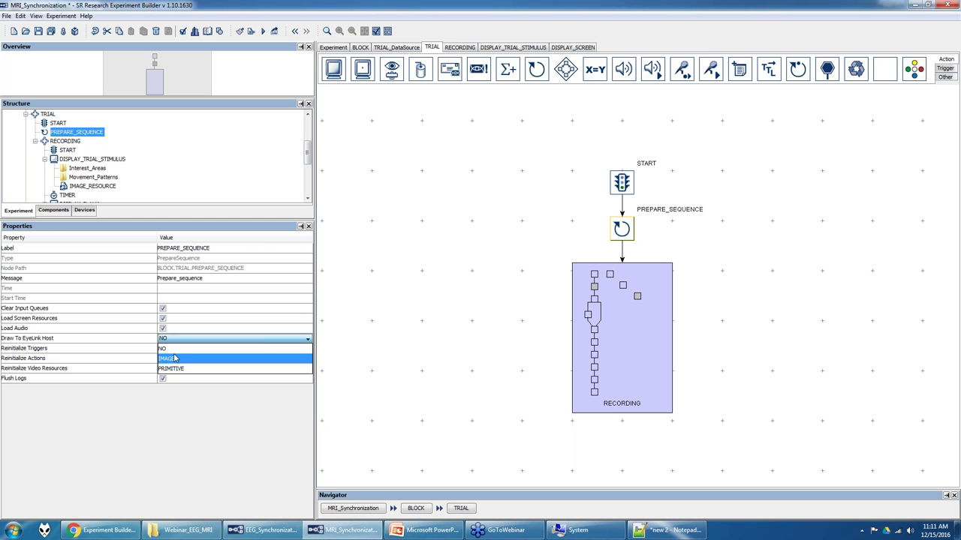
pyautogui.click(175, 359)
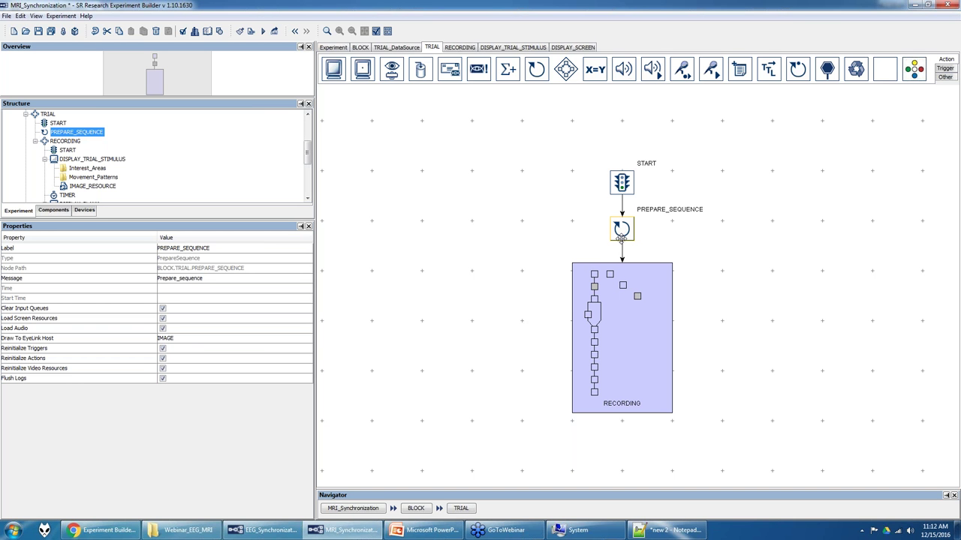
pyautogui.doubleClick(613, 302)
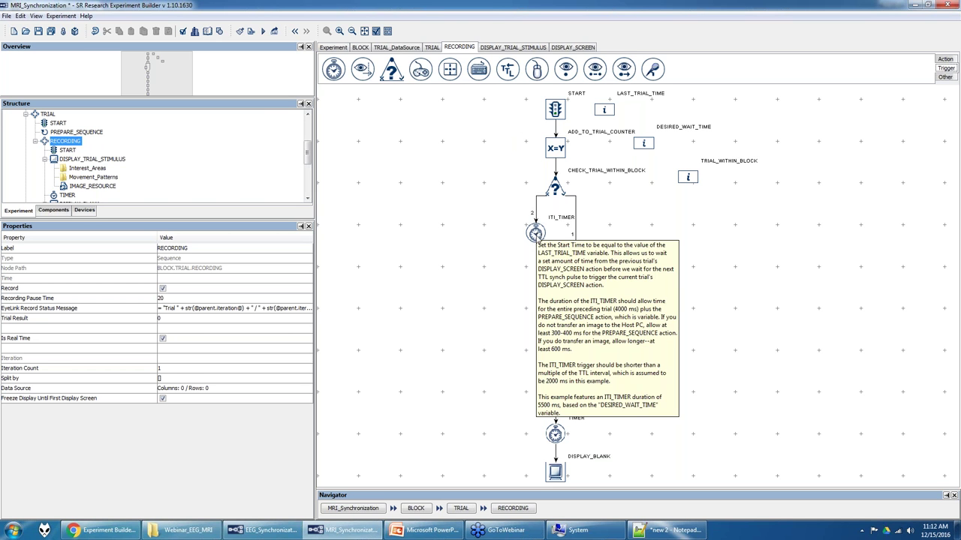
pyautogui.click(535, 233)
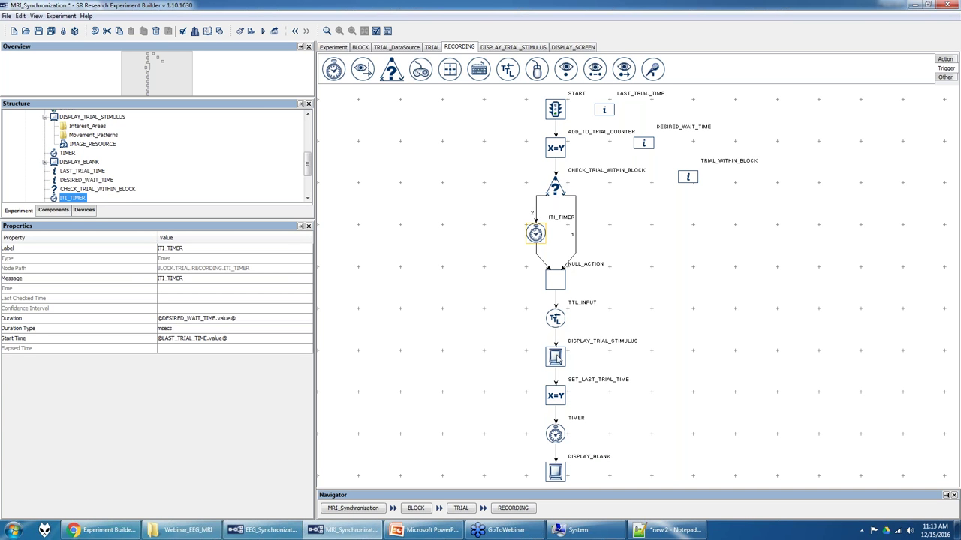
pyautogui.click(561, 398)
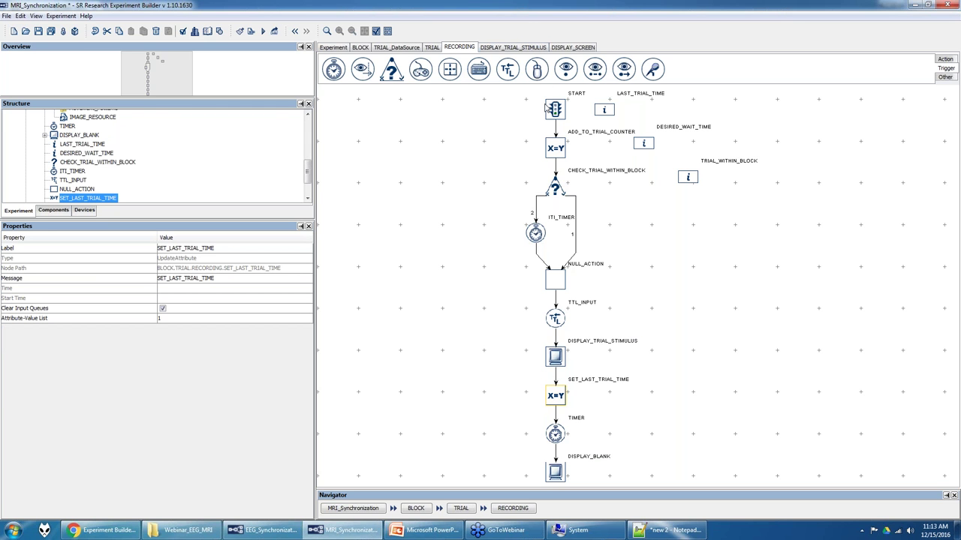
pyautogui.click(555, 188)
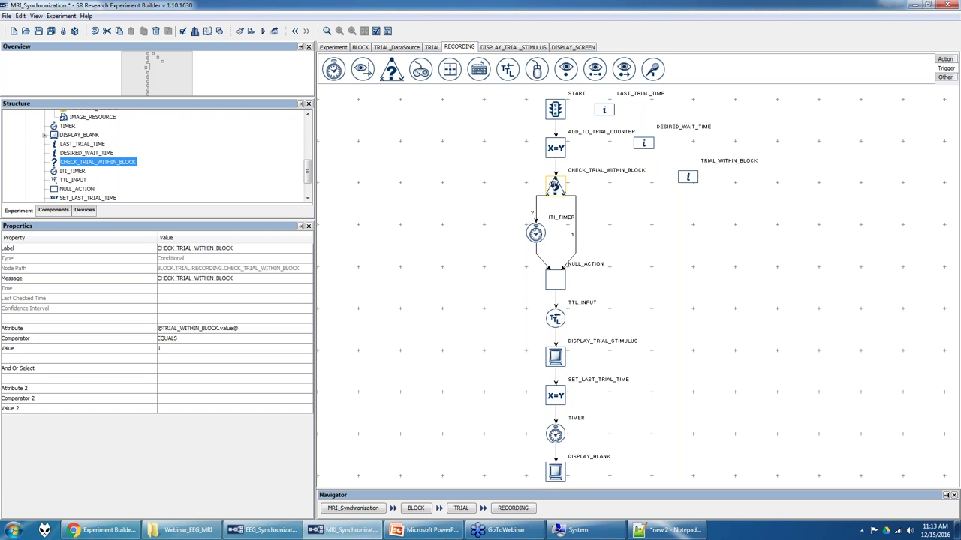
pyautogui.click(561, 147)
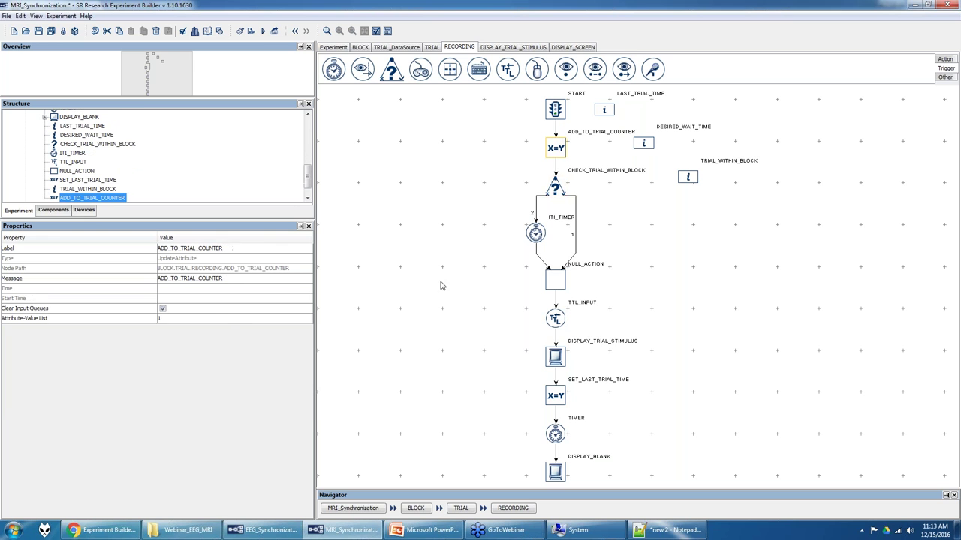
pyautogui.click(240, 319)
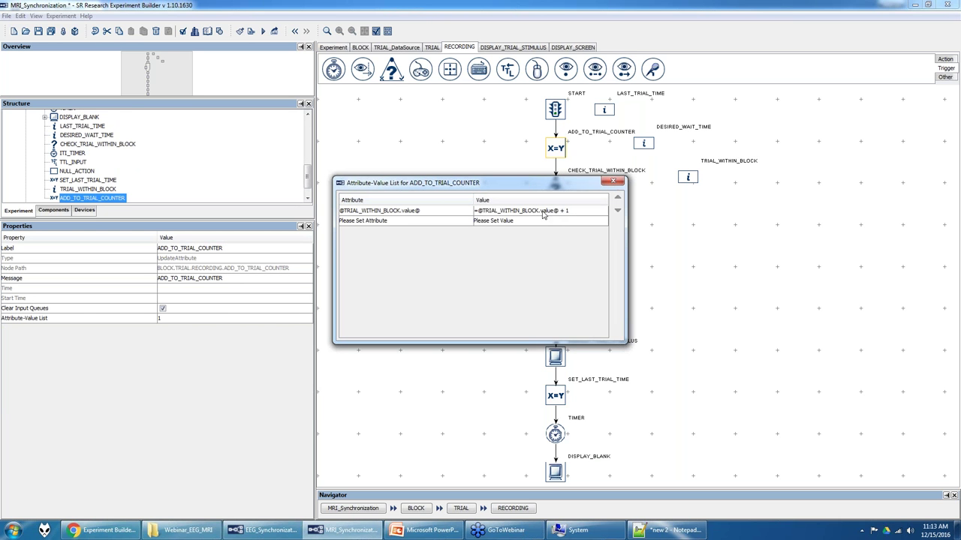
pyautogui.click(613, 182)
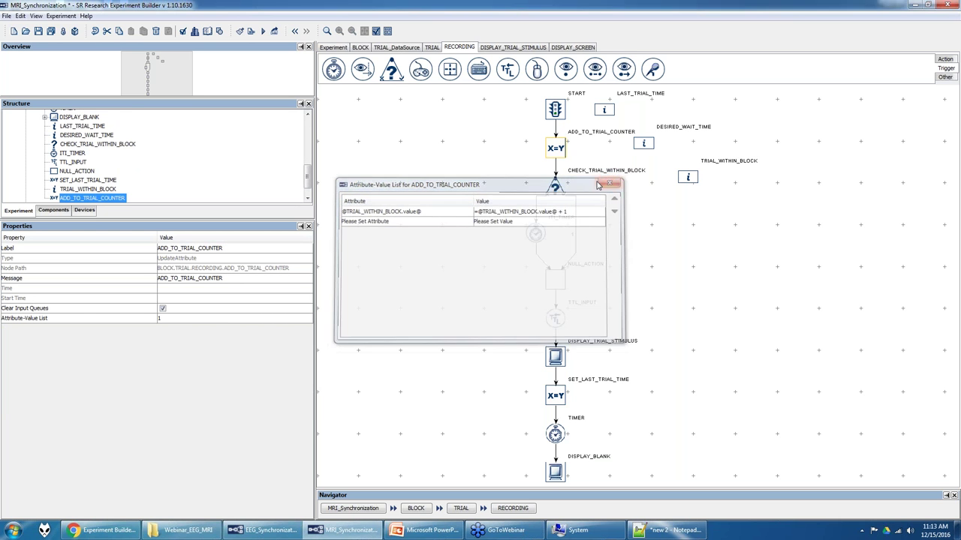
pyautogui.click(557, 189)
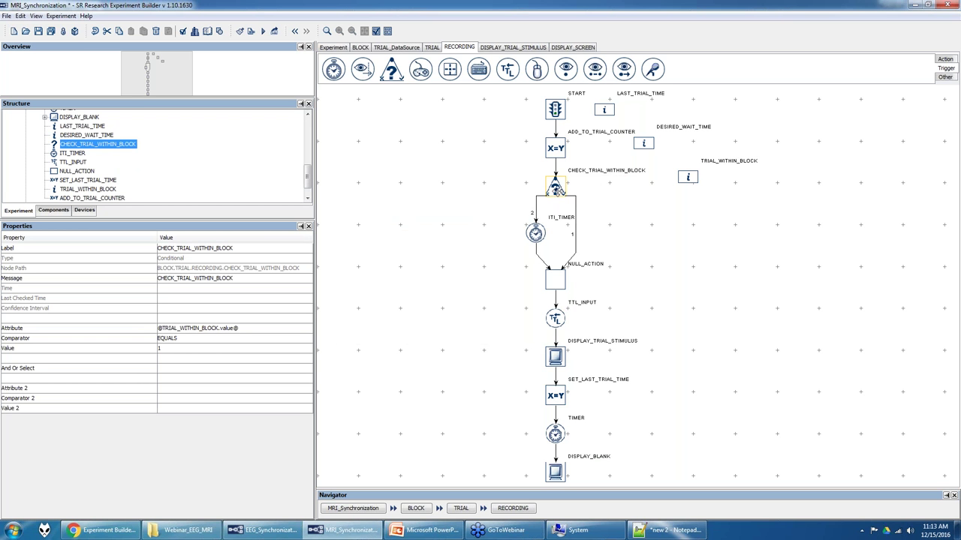
pyautogui.click(536, 232)
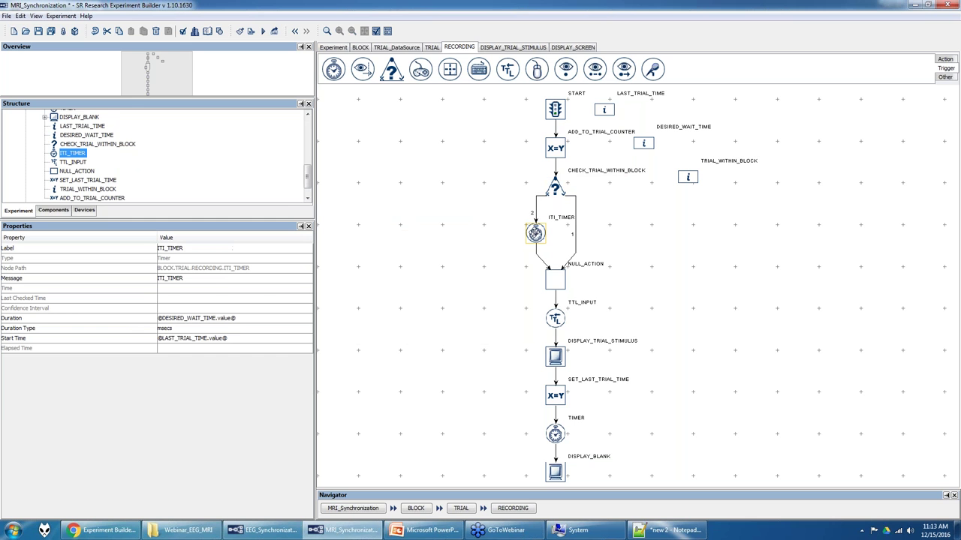
pyautogui.moveTo(539, 234)
pyautogui.click(643, 142)
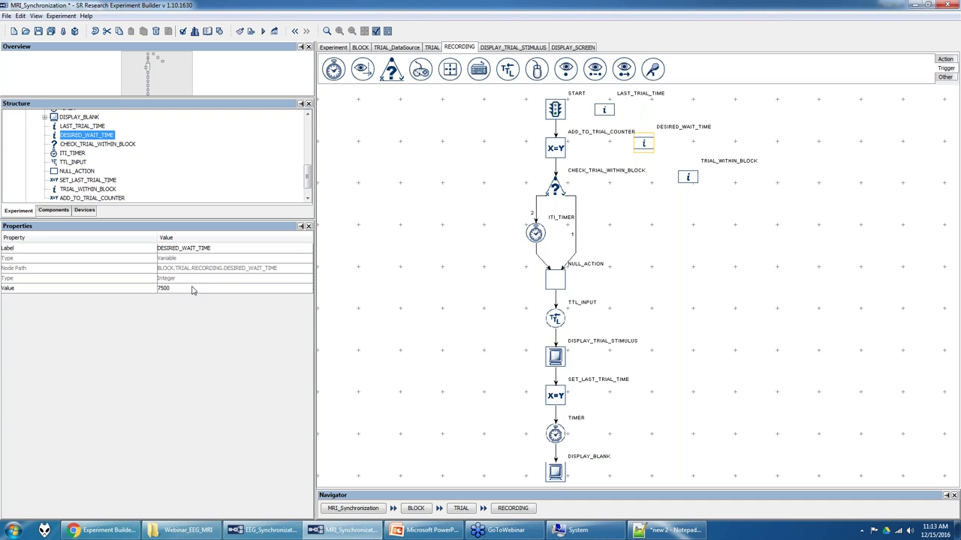
pyautogui.moveTo(643, 142)
pyautogui.click(555, 363)
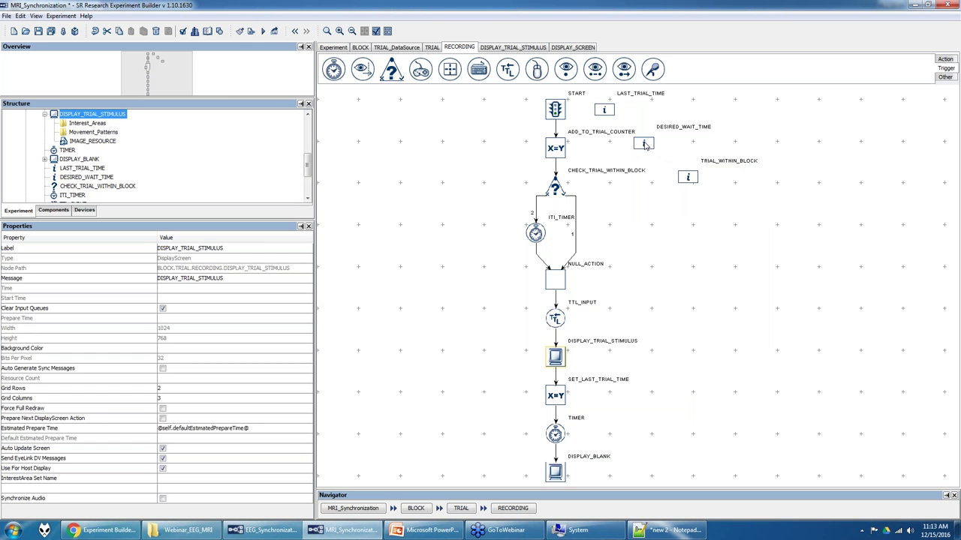
pyautogui.click(644, 143)
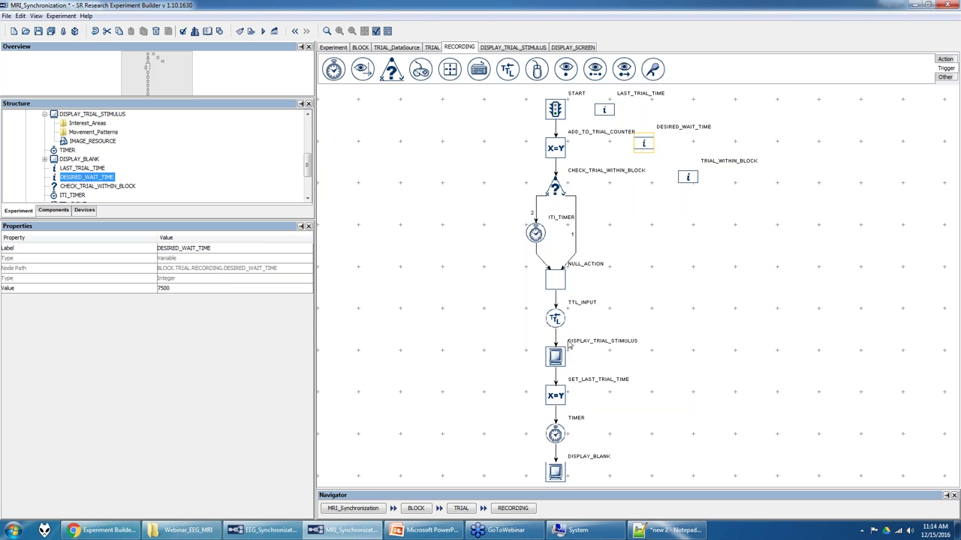
pyautogui.click(554, 318)
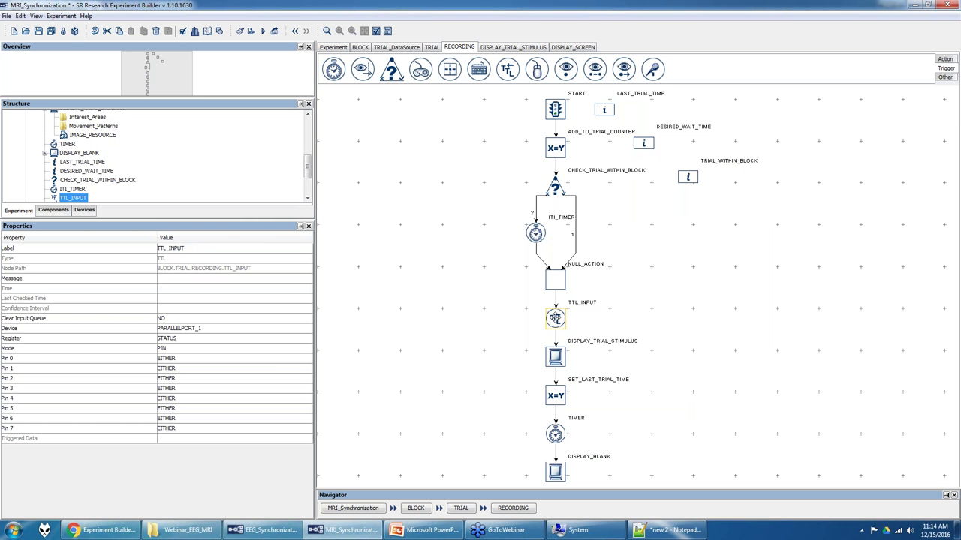
pyautogui.moveTo(554, 318)
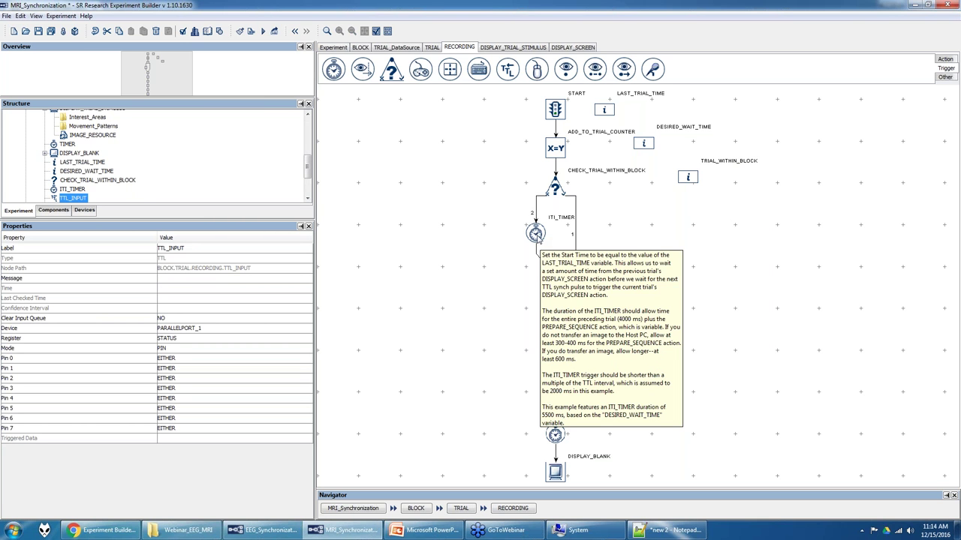
pyautogui.click(536, 234)
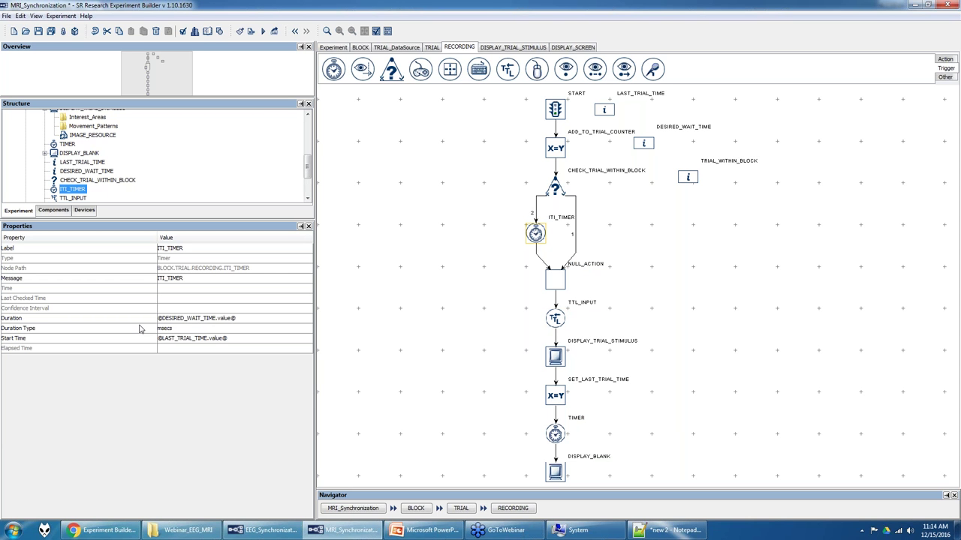
pyautogui.click(643, 143)
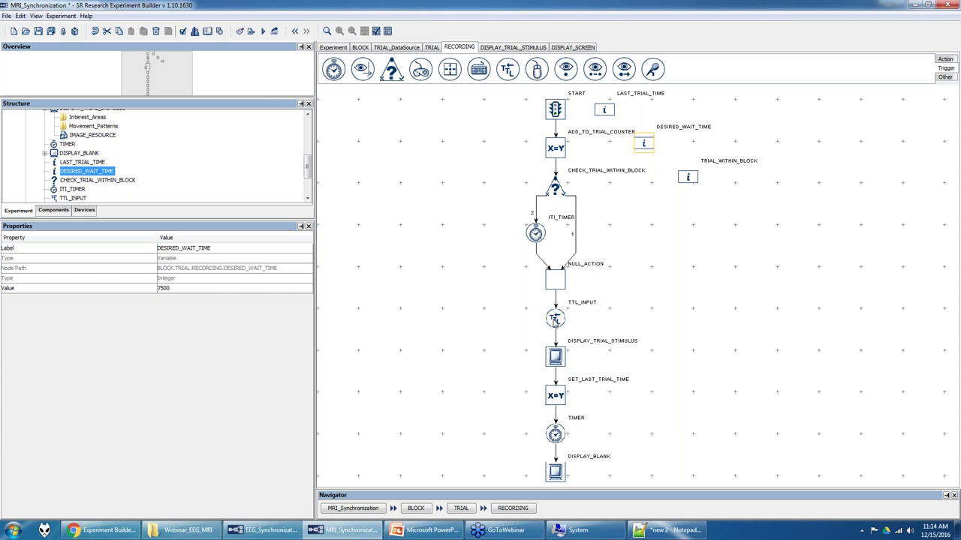
pyautogui.moveTo(555, 319)
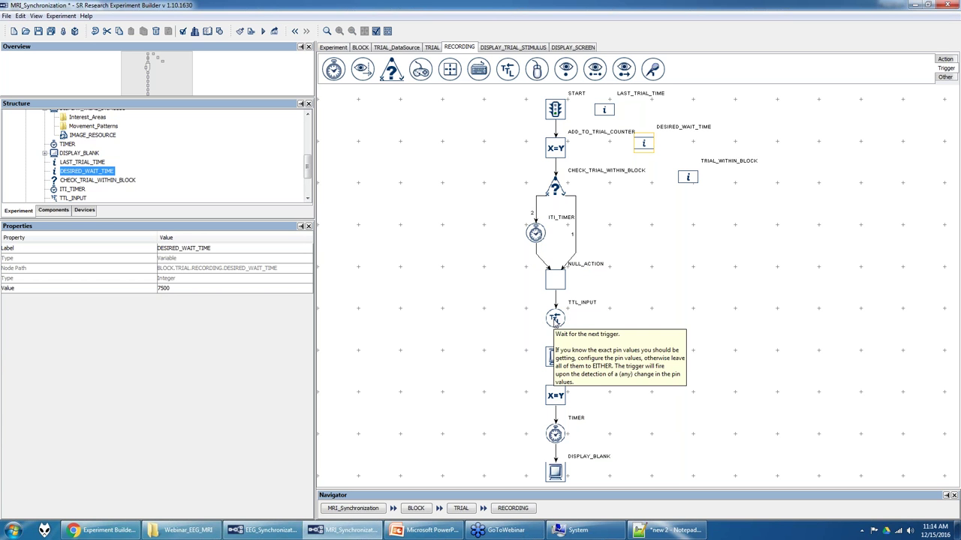
pyautogui.click(554, 315)
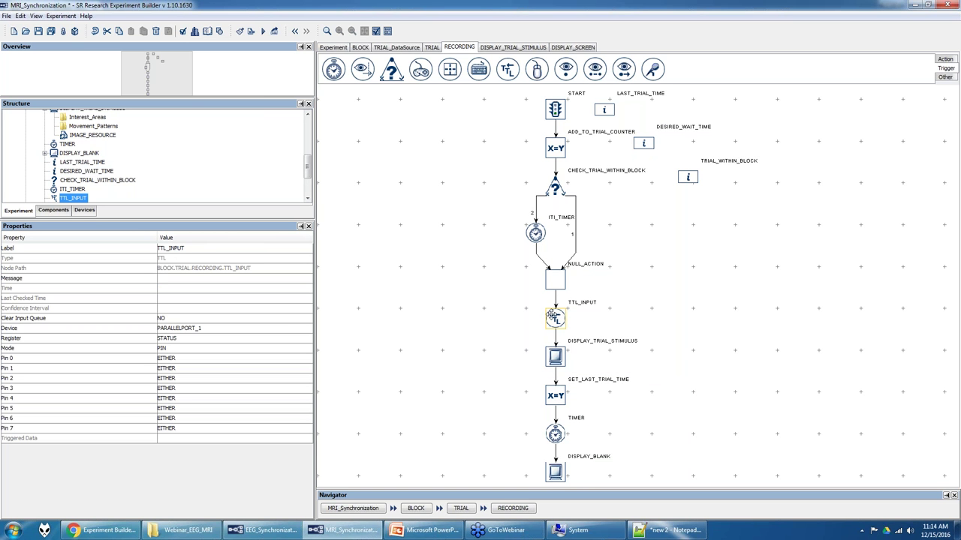
pyautogui.click(535, 233)
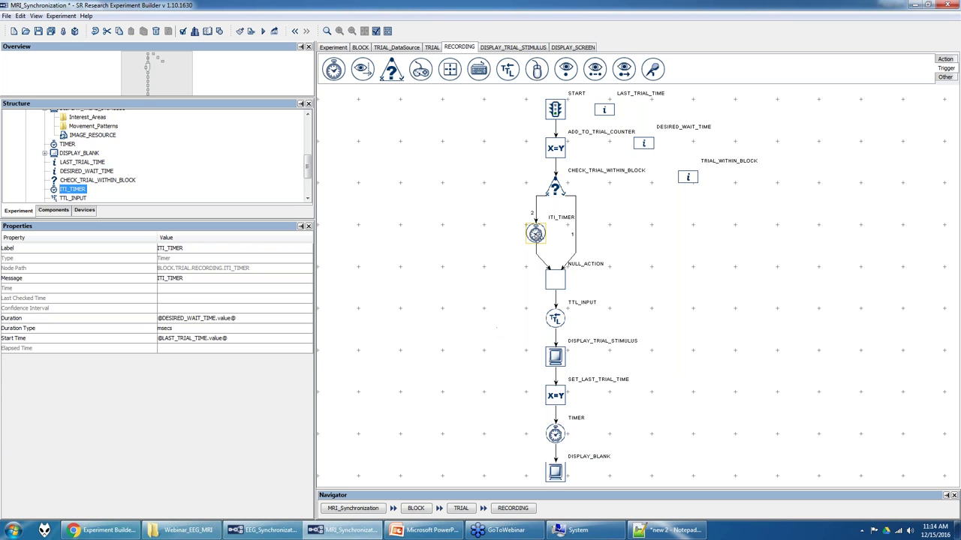
pyautogui.click(555, 319)
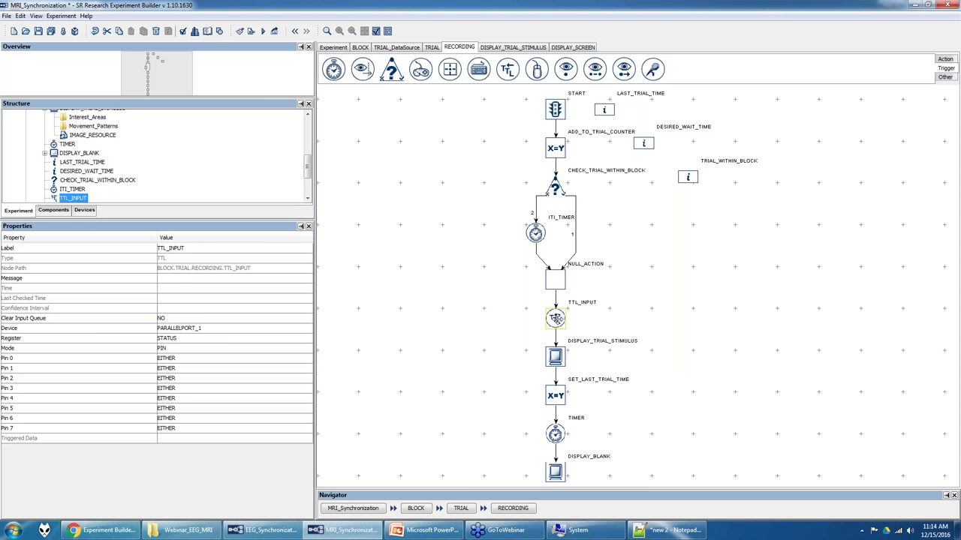
pyautogui.click(540, 235)
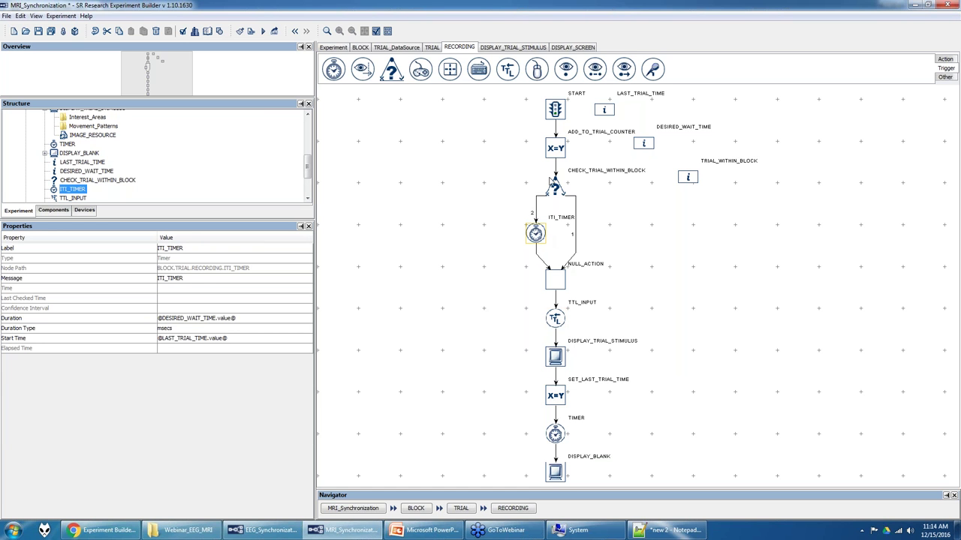
pyautogui.click(555, 184)
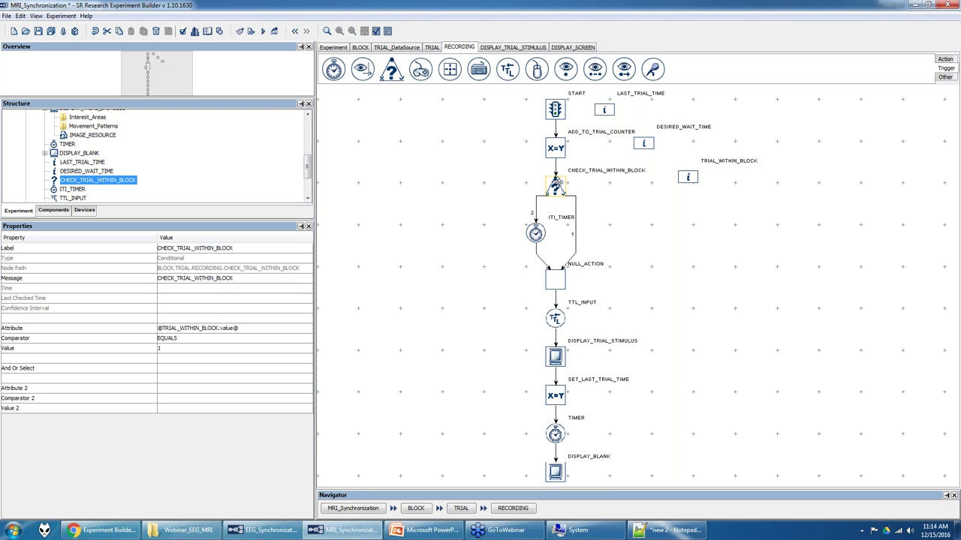
pyautogui.click(536, 234)
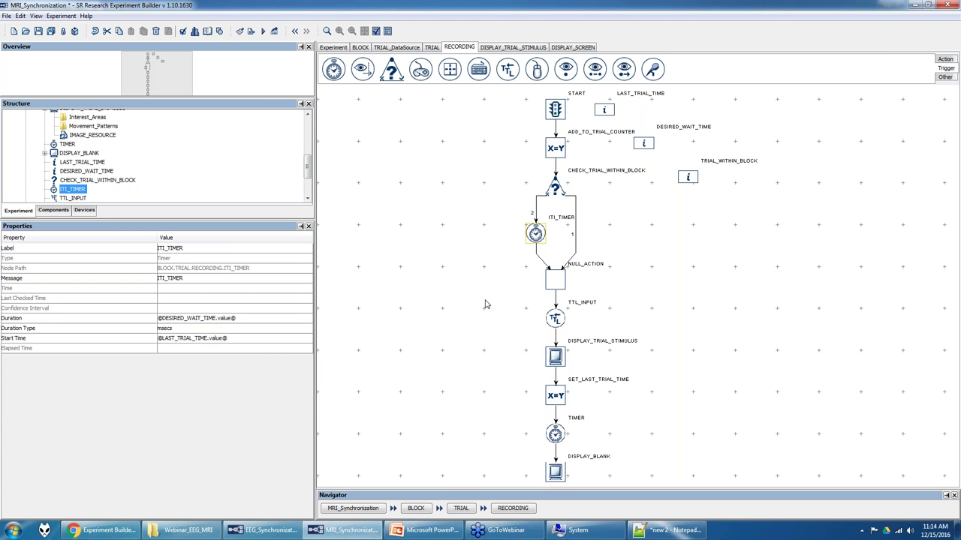
# Step: Review the NULL_ACTION, TTL_INPUT and CHECK_TRIAL_WITHIN_BLOCK node settings
pyautogui.click(554, 279)
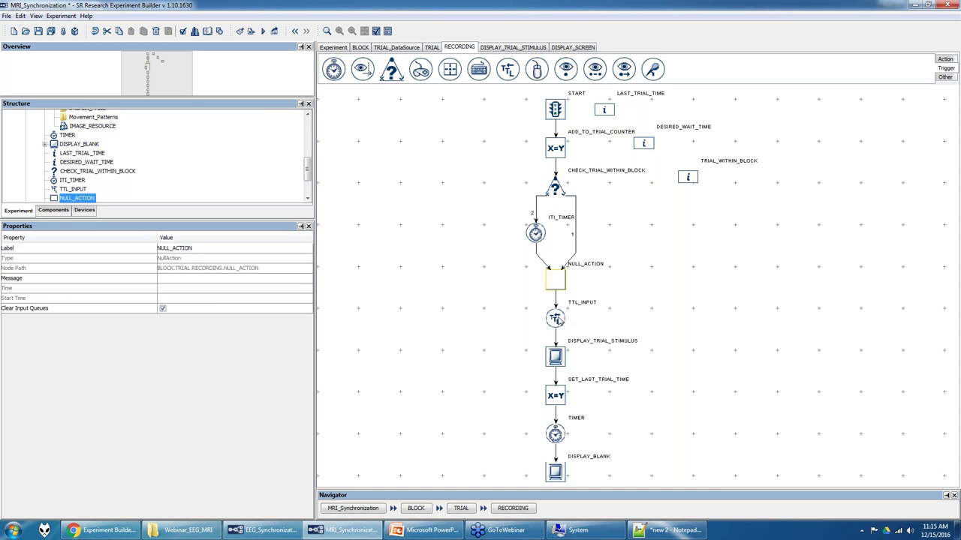
pyautogui.click(554, 318)
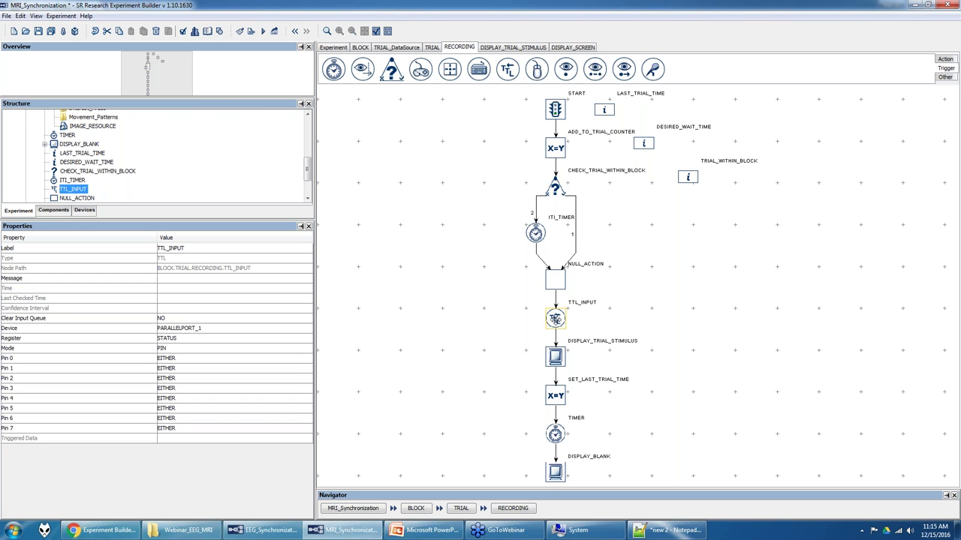
pyautogui.moveTo(554, 359)
pyautogui.click(463, 370)
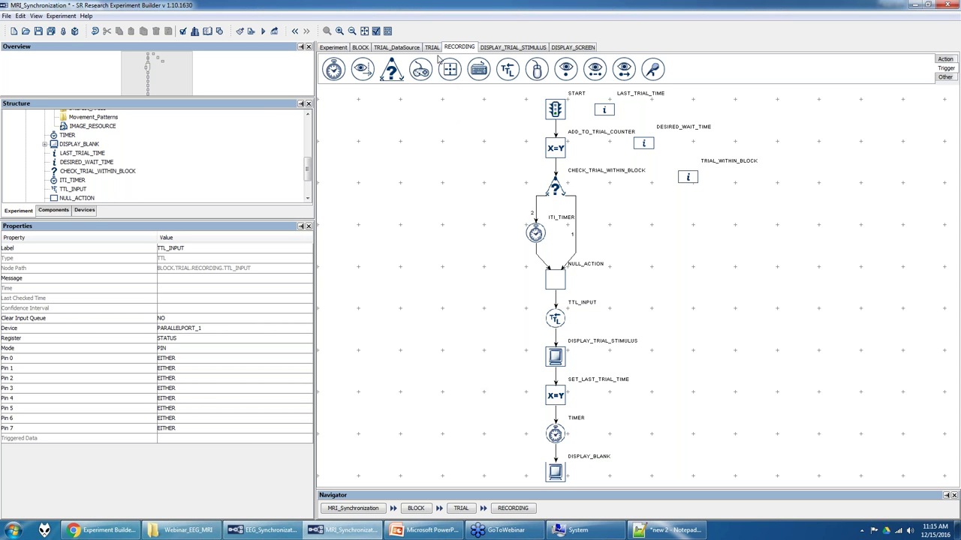
pyautogui.click(556, 193)
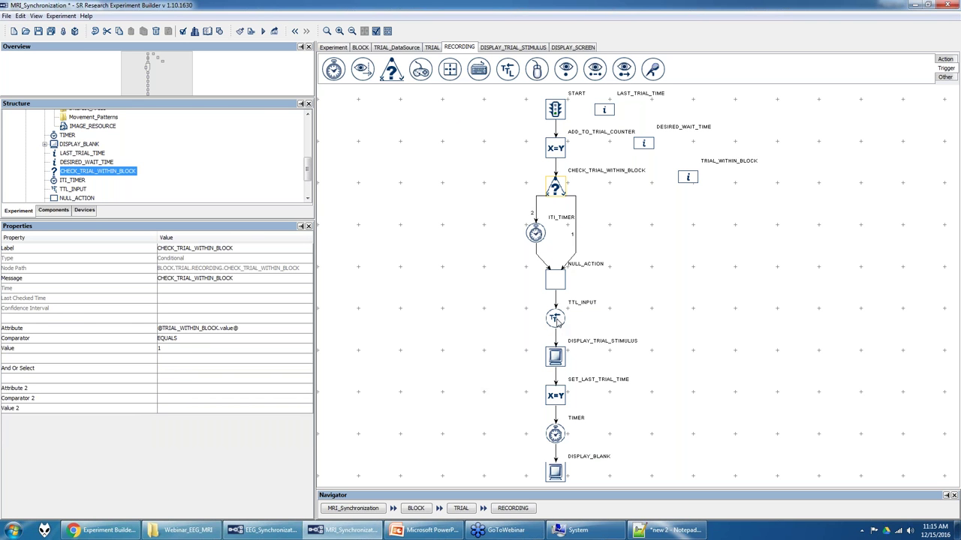
pyautogui.click(555, 319)
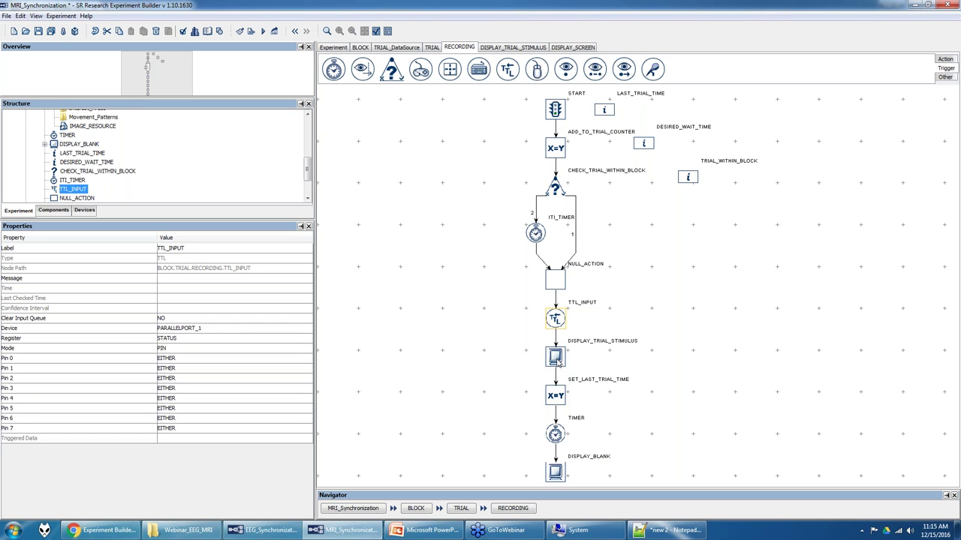
# Step: Inspect SET_LAST_TRIAL_TIME, then the TIMER: 5000 msec from DISPLAY_TRIAL_STIMULUS onset
pyautogui.moveTo(557, 363)
pyautogui.click(559, 394)
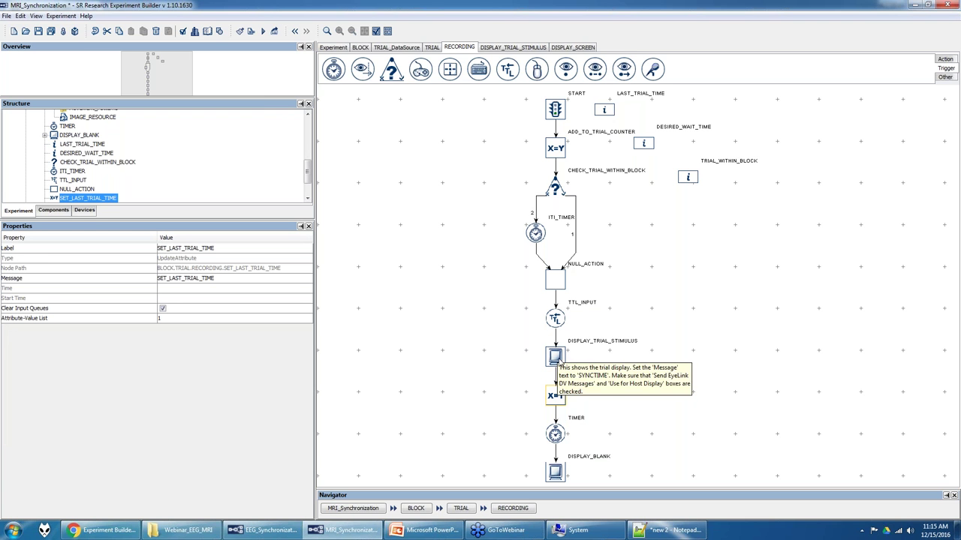
pyautogui.click(558, 430)
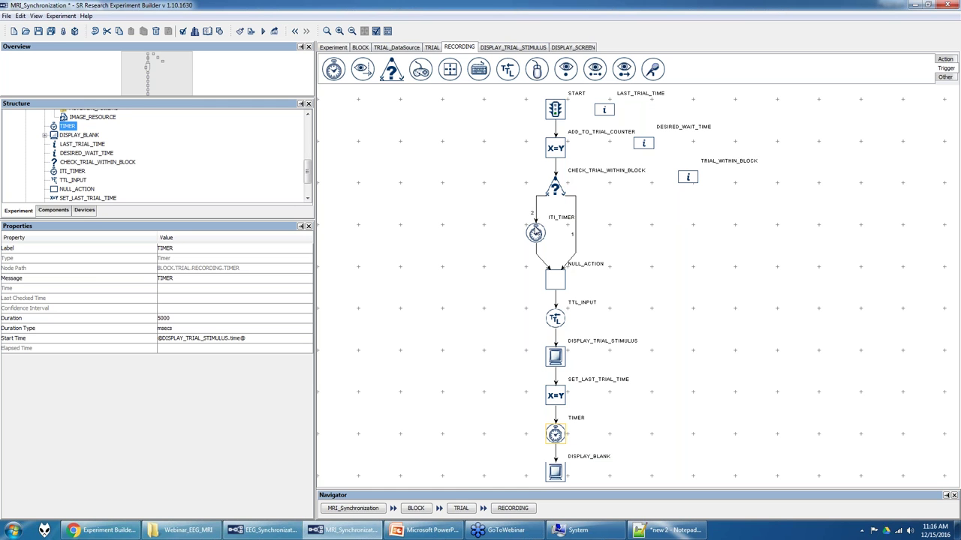
# Step: Recheck the ITI_TIMER duration and start time against the DESIRED_WAIT_TIME variable
pyautogui.click(535, 232)
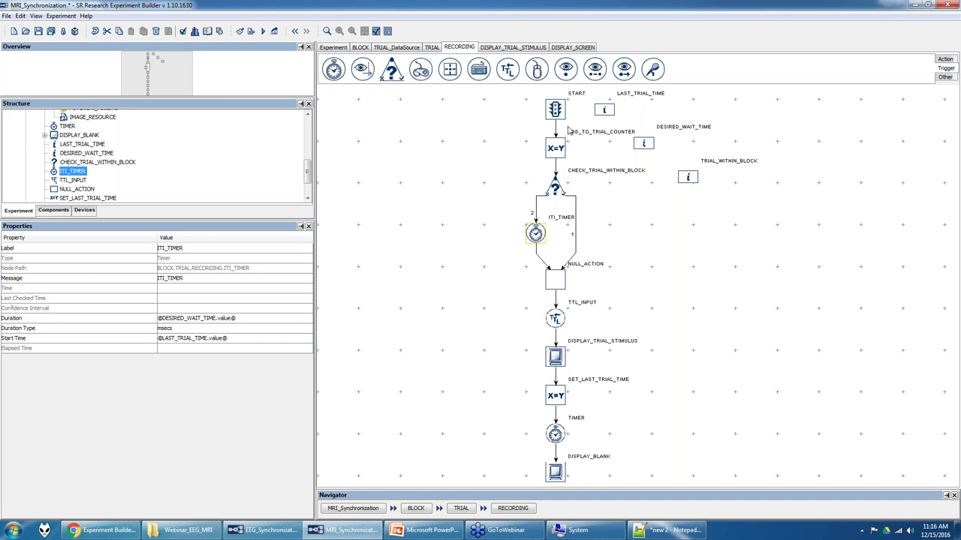
pyautogui.click(643, 143)
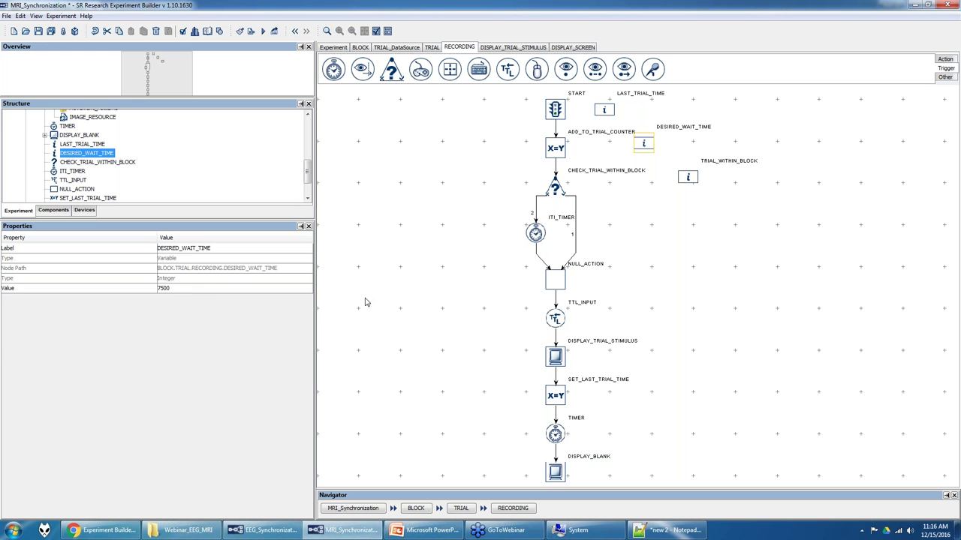
pyautogui.click(537, 232)
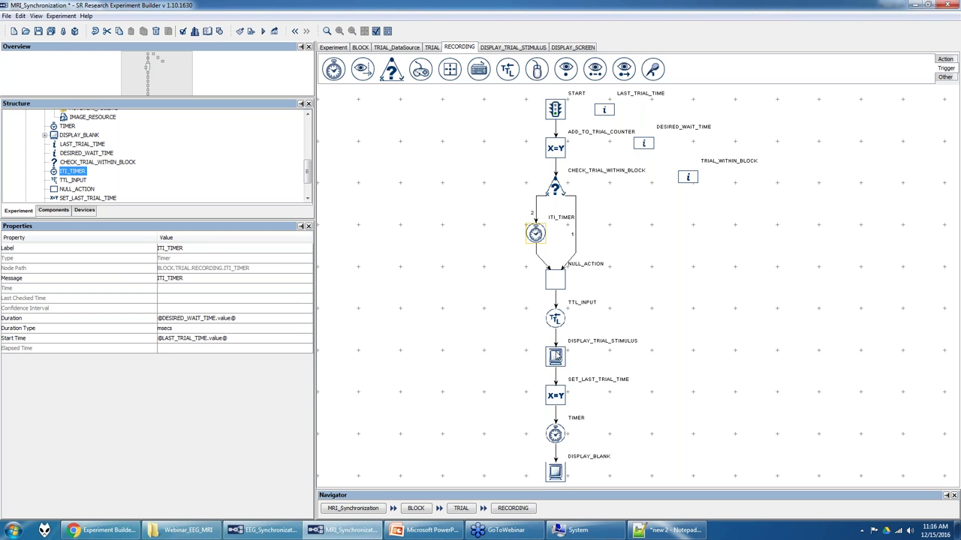
# Step: Review NULL_ACTION and TTL_INPUT, then DISPLAY_TRIAL_STIMULUS with its DV message and host display
pyautogui.moveTo(556, 321)
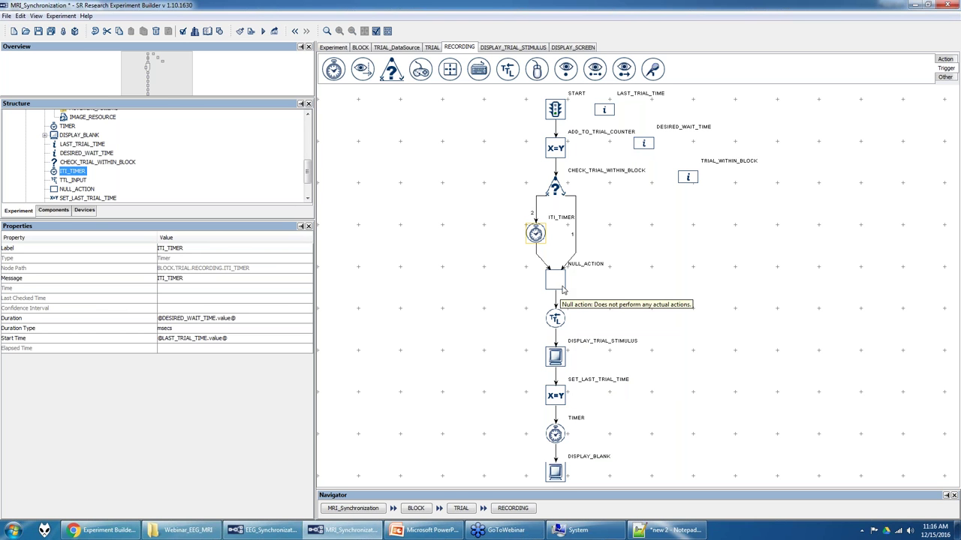
pyautogui.click(556, 279)
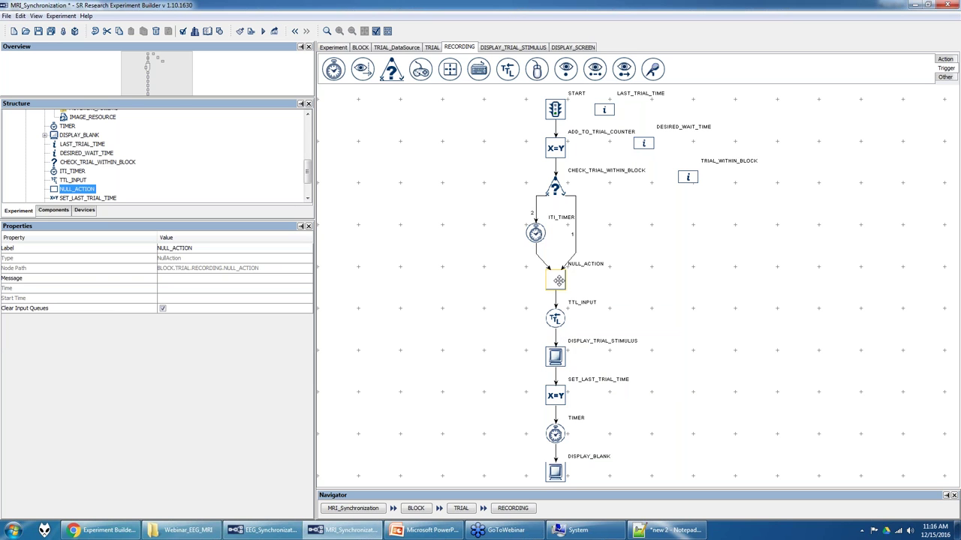
pyautogui.moveTo(557, 283)
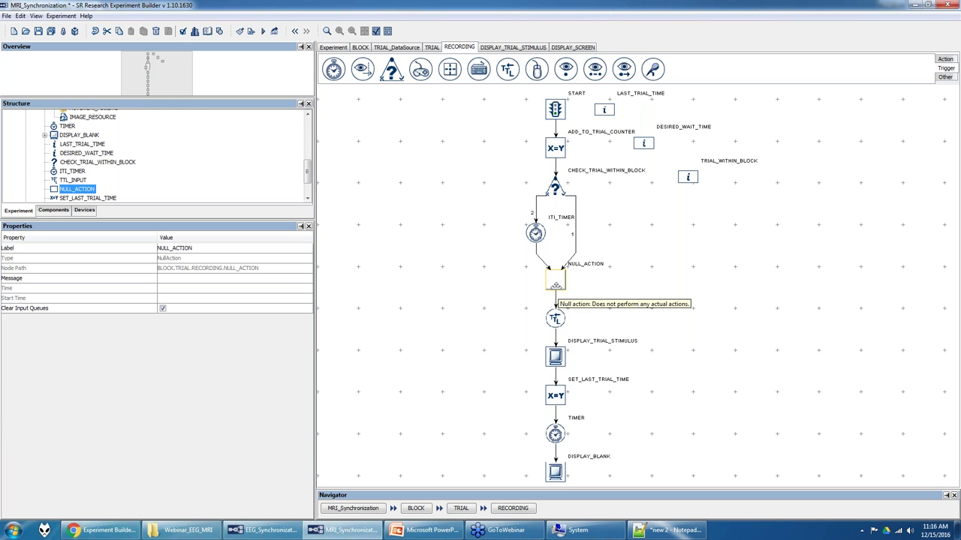
pyautogui.click(555, 319)
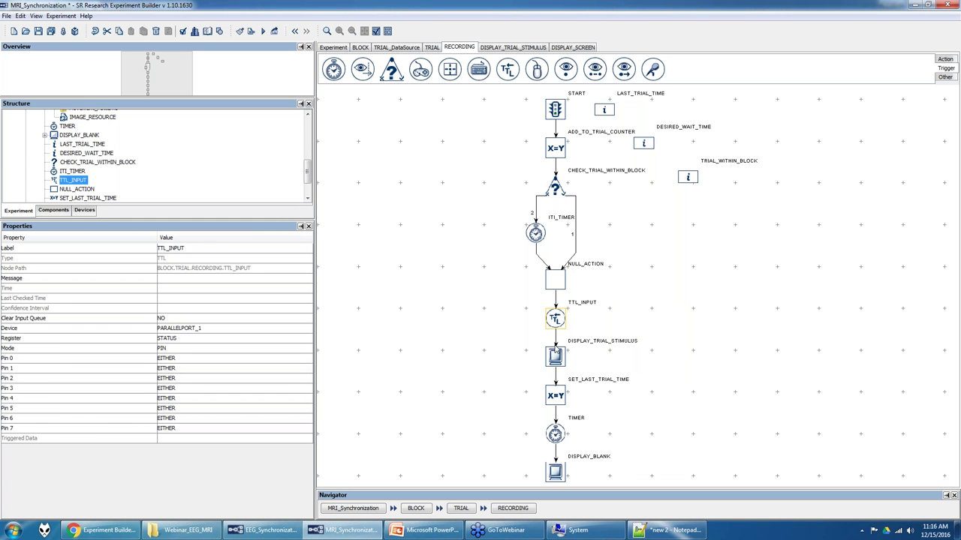
pyautogui.click(556, 356)
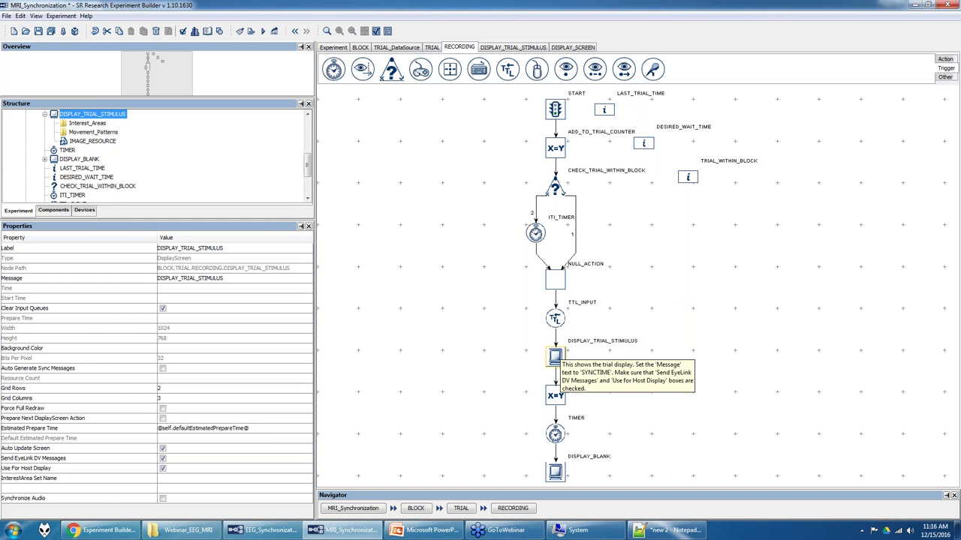
# Step: Save the project, recheck TTL_INPUT, and return to PowerPoint slide 21 (12 trials, 3 blocks)
pyautogui.click(38, 32)
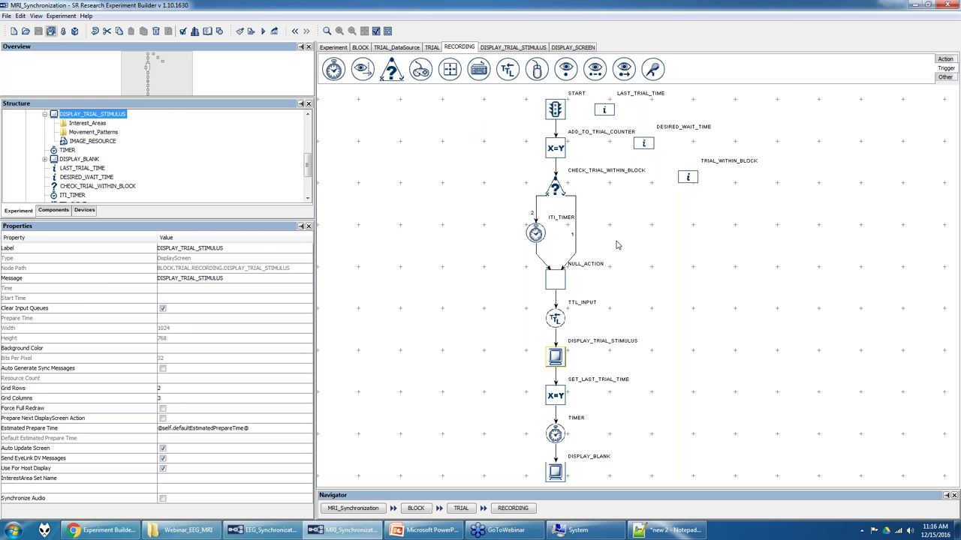
pyautogui.click(555, 318)
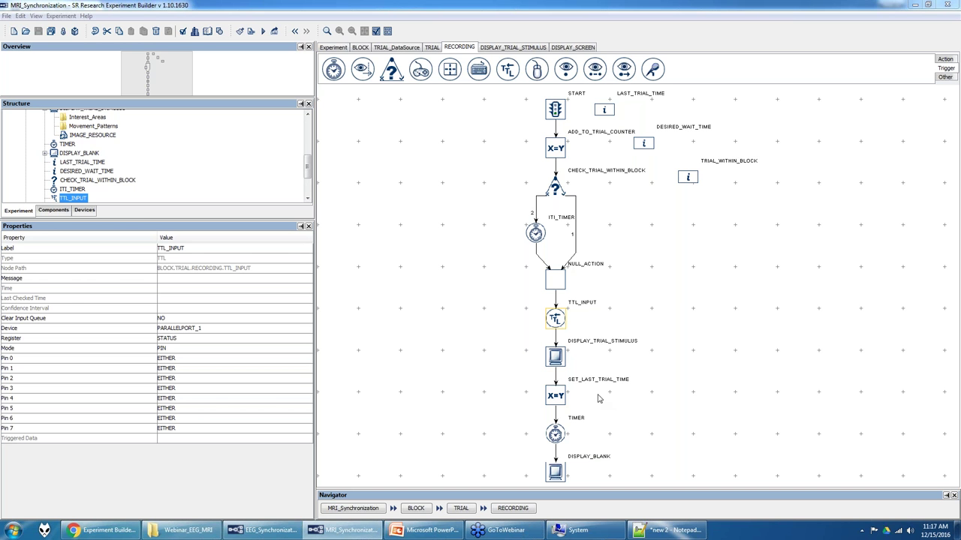
pyautogui.click(434, 532)
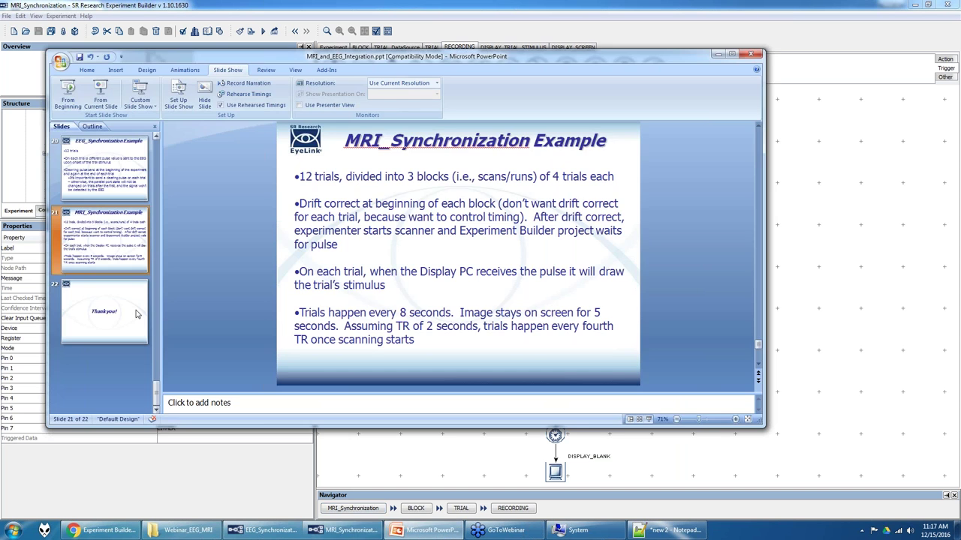
# Step: Advance to slide 22, Thank you!, then bring up the Notepad++ new 2 notes file
pyautogui.press('pagedown')
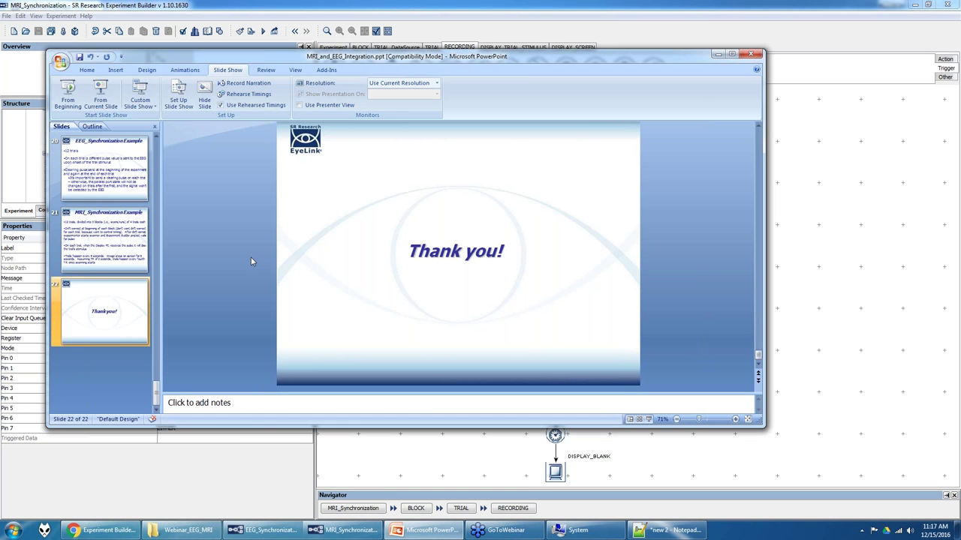
pyautogui.click(668, 529)
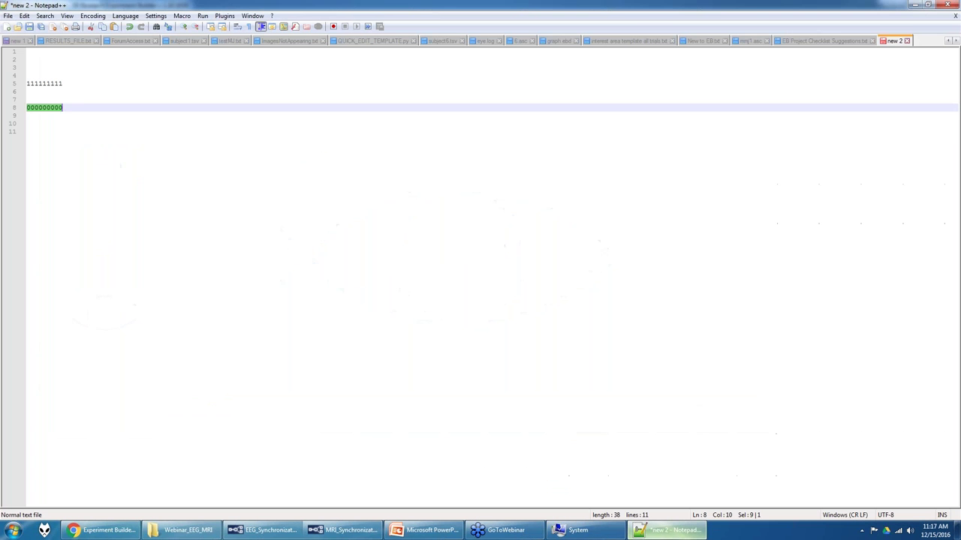
# Step: Add blank lines below the 000000000 row and enter the support e-mail address on line 12
pyautogui.click(84, 109)
pyautogui.press('Return')
pyautogui.press('Return')
pyautogui.press('Return')
pyautogui.press('Return')
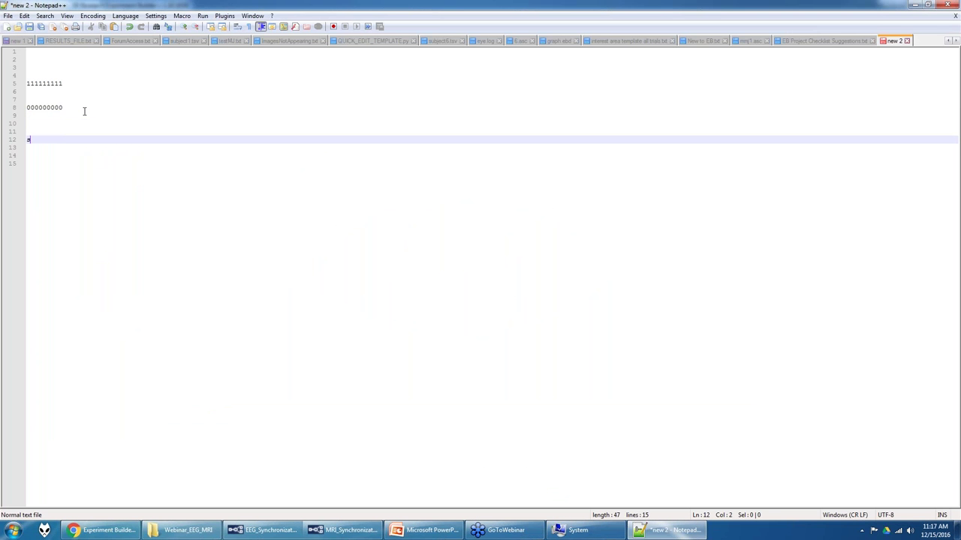
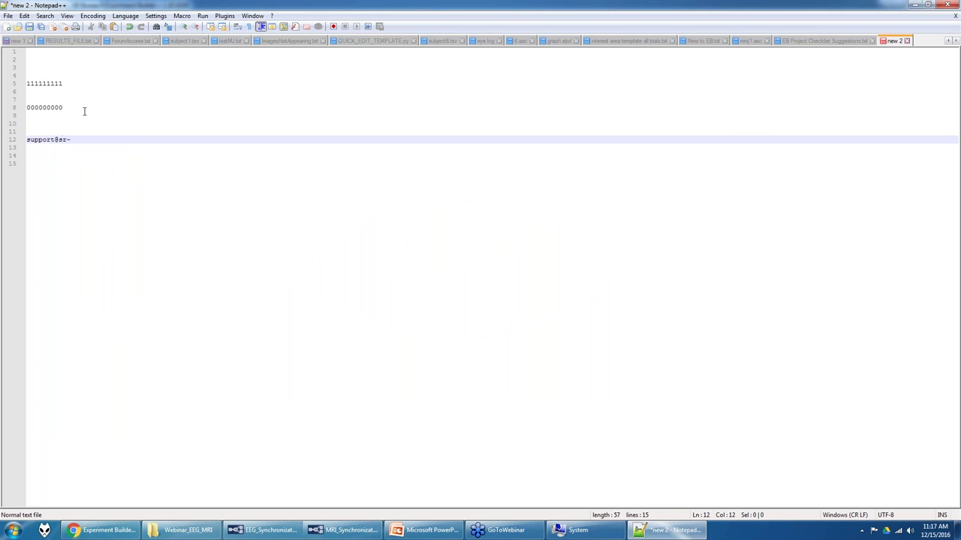
pyautogui.press('Return')
pyautogui.press('Return')
pyautogui.press('Return')
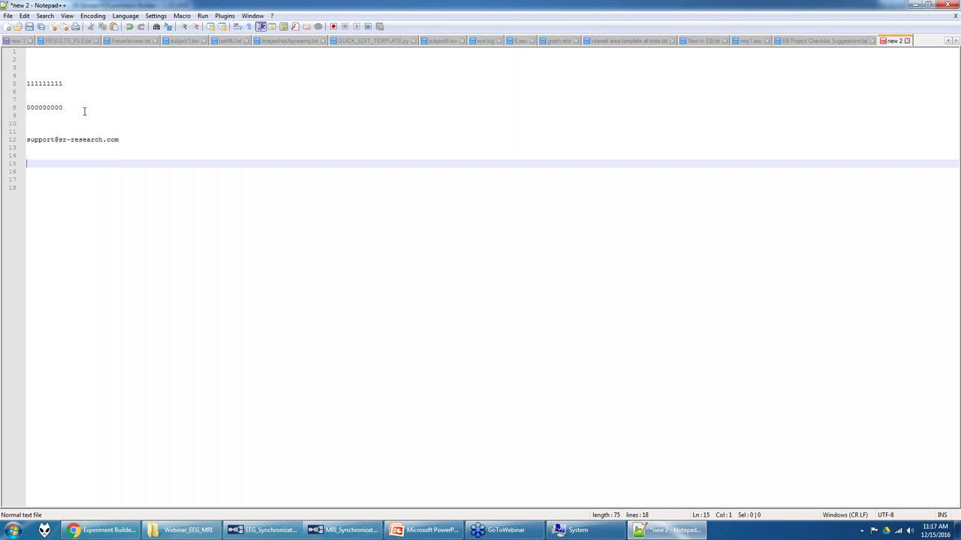